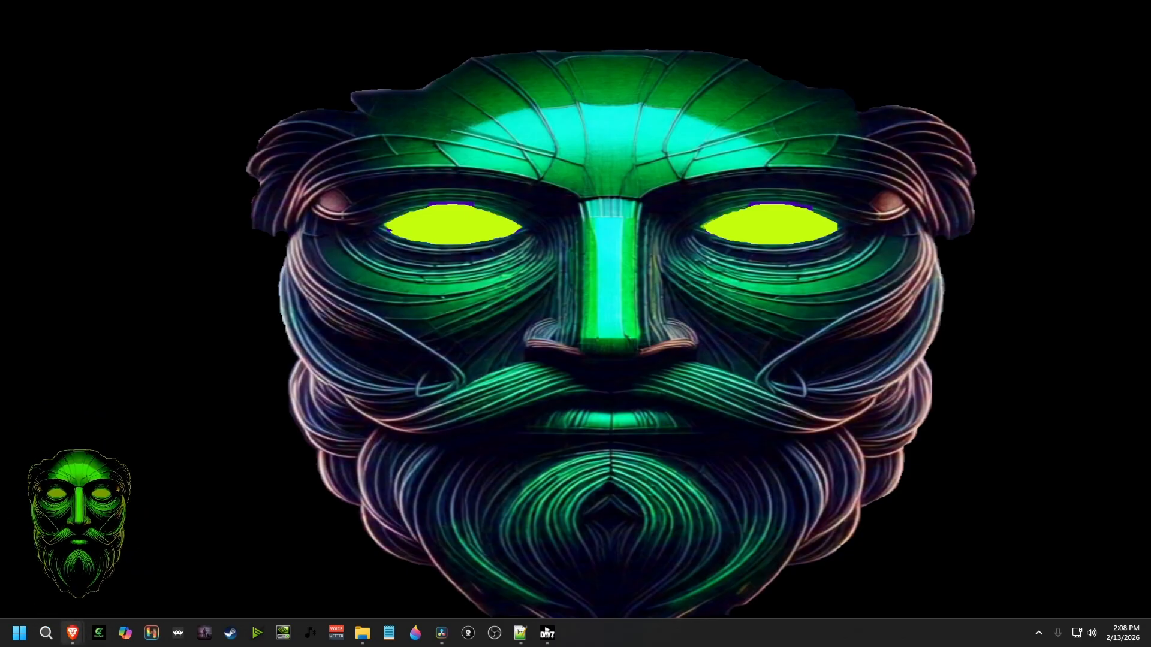
Switch to the browser's Kie.ai grok-imagine image-to-video page and review its model types, pricing, input image and output video.
mouse_move(72, 633)
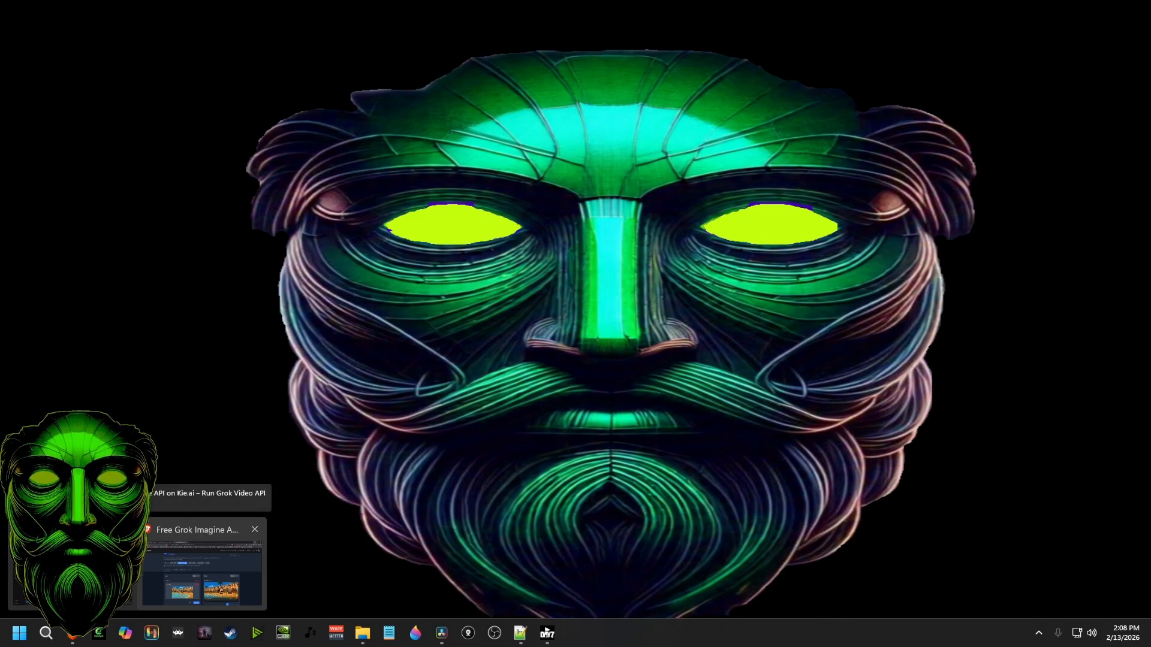
click(204, 570)
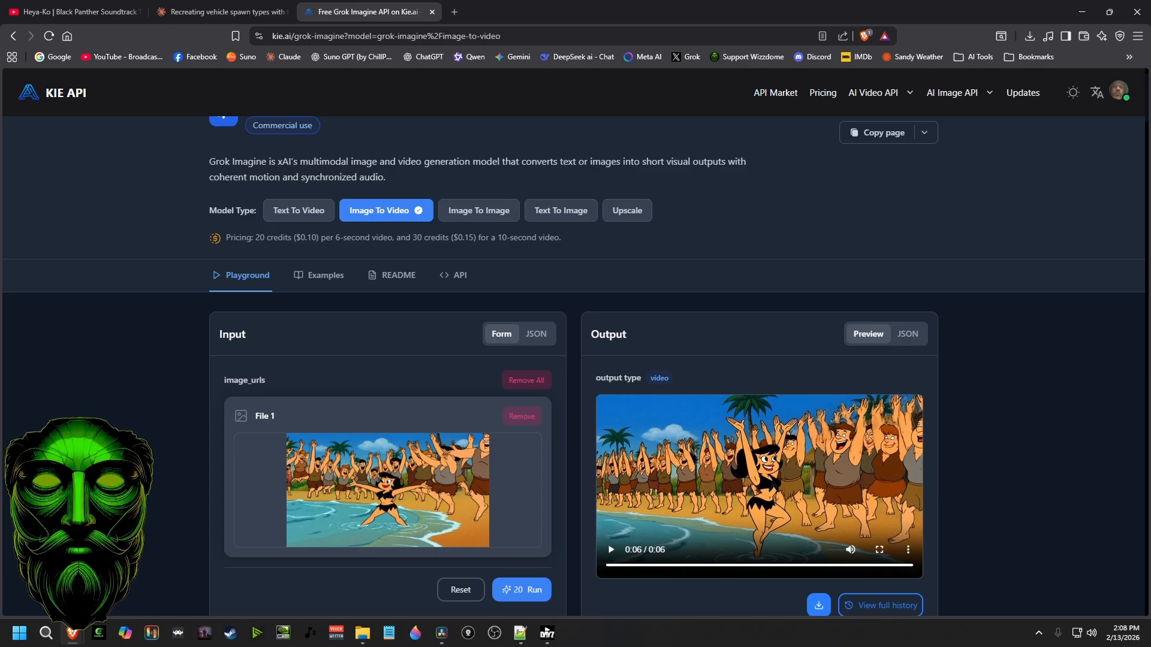
scroll(576, 360, up, 1)
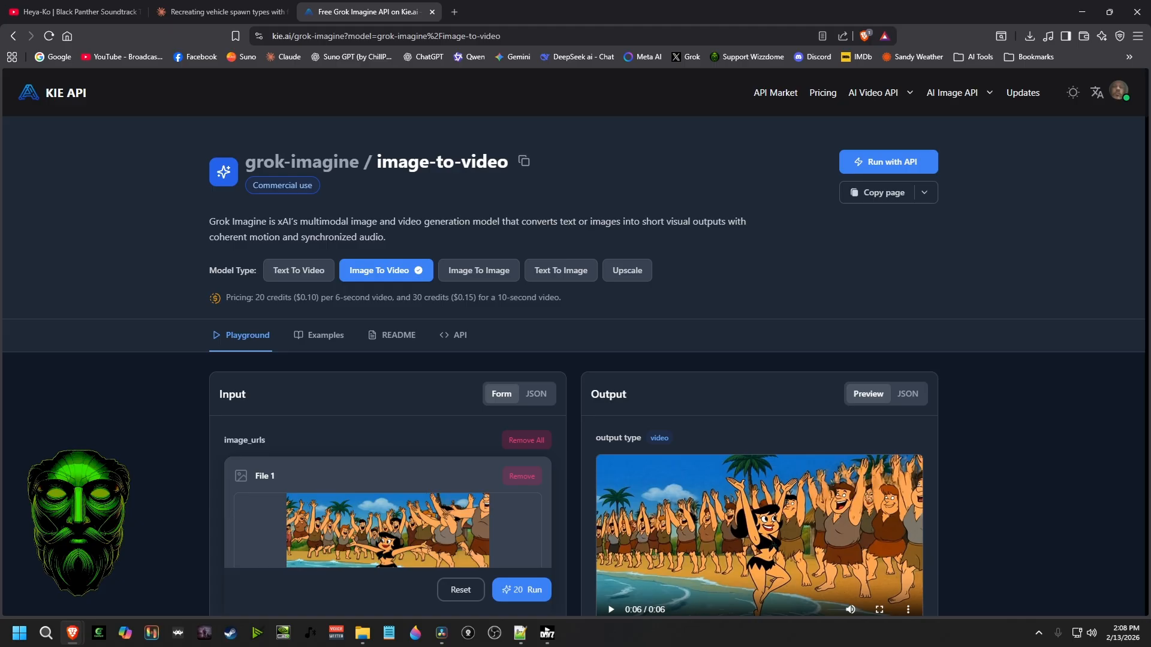
scroll(573, 378, down, 3)
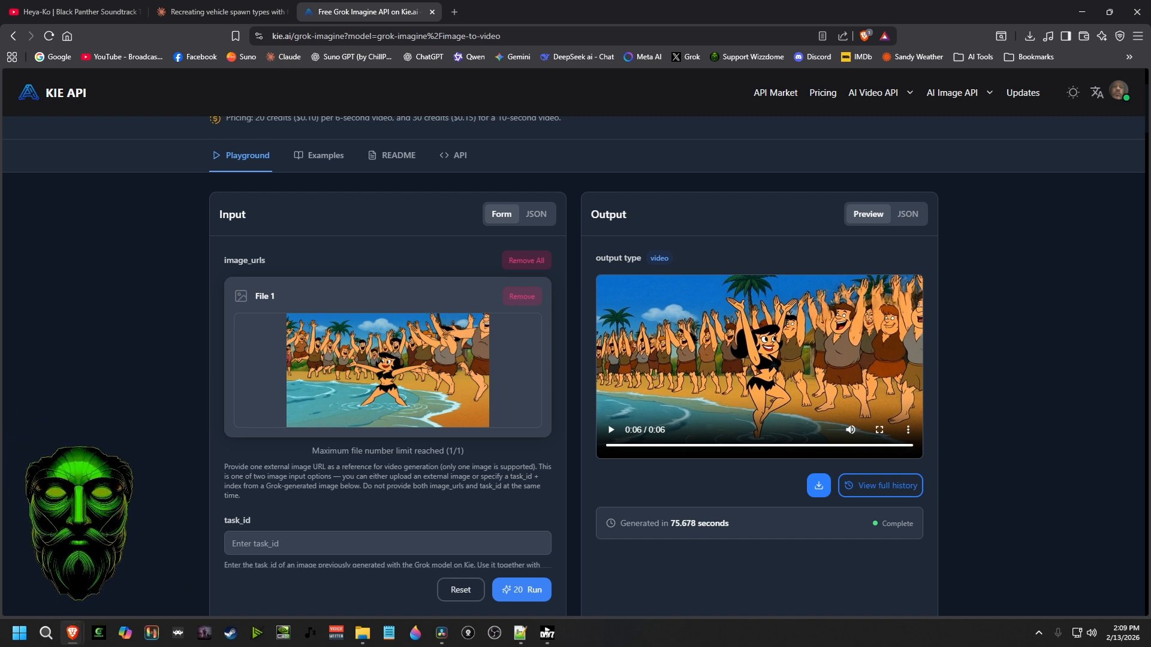
Switch to DaVinci Resolve and play the Animation Tutorial timeline from the start through both generated clips.
mouse_move(442, 633)
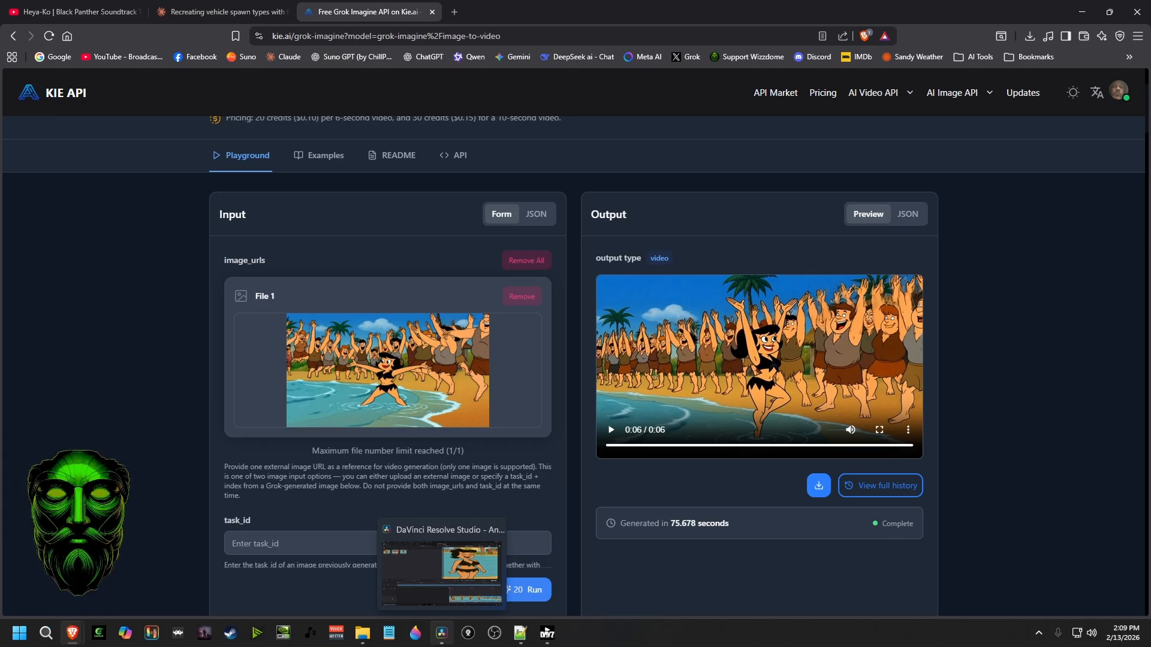
click(441, 633)
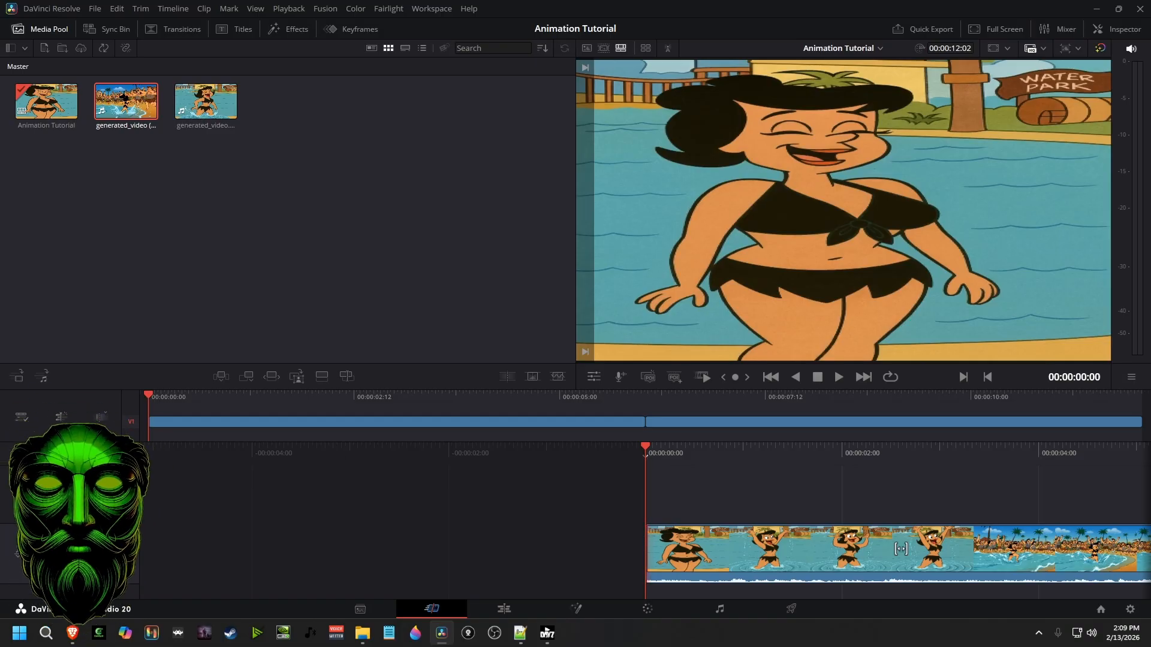
click(901, 550)
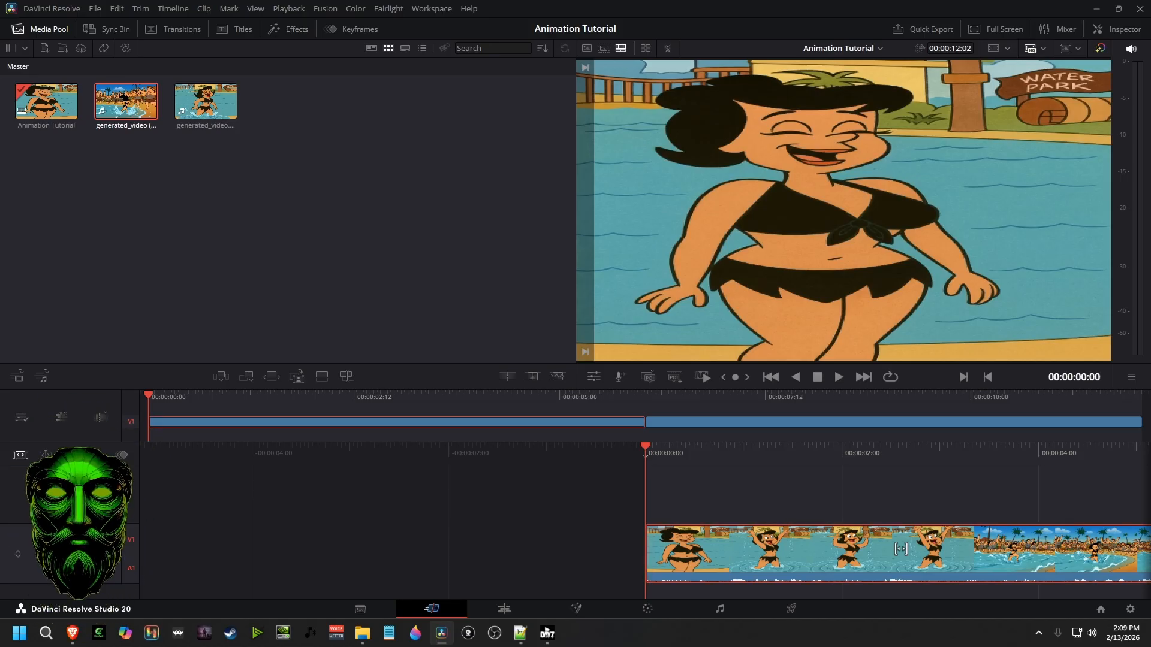
click(893, 422)
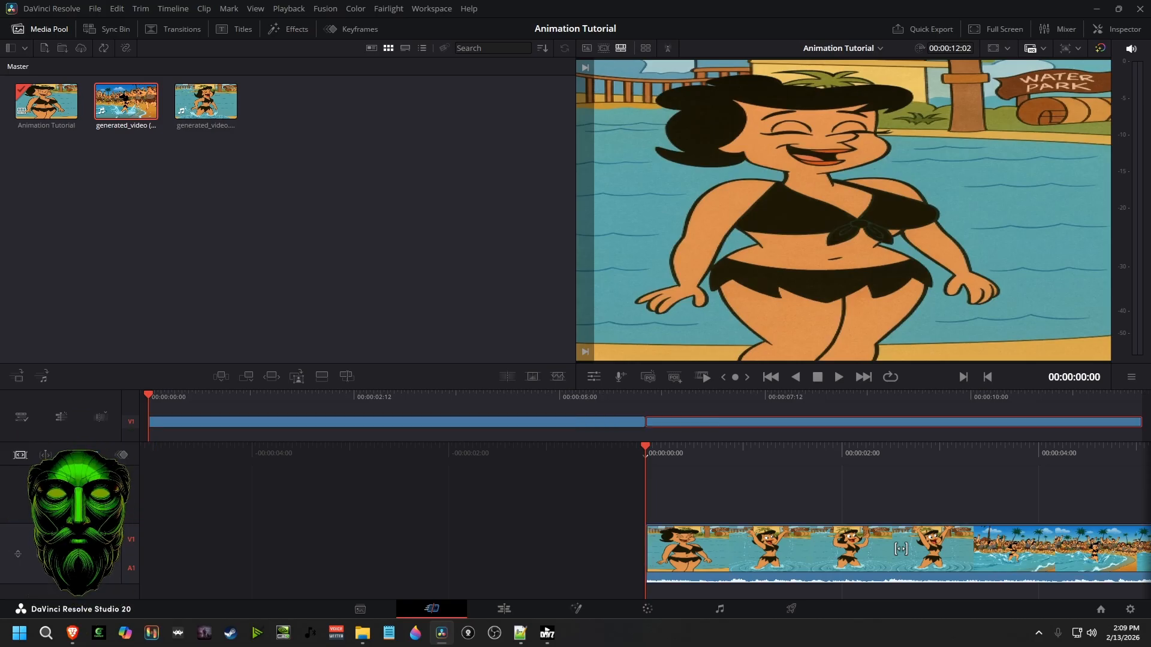
click(901, 549)
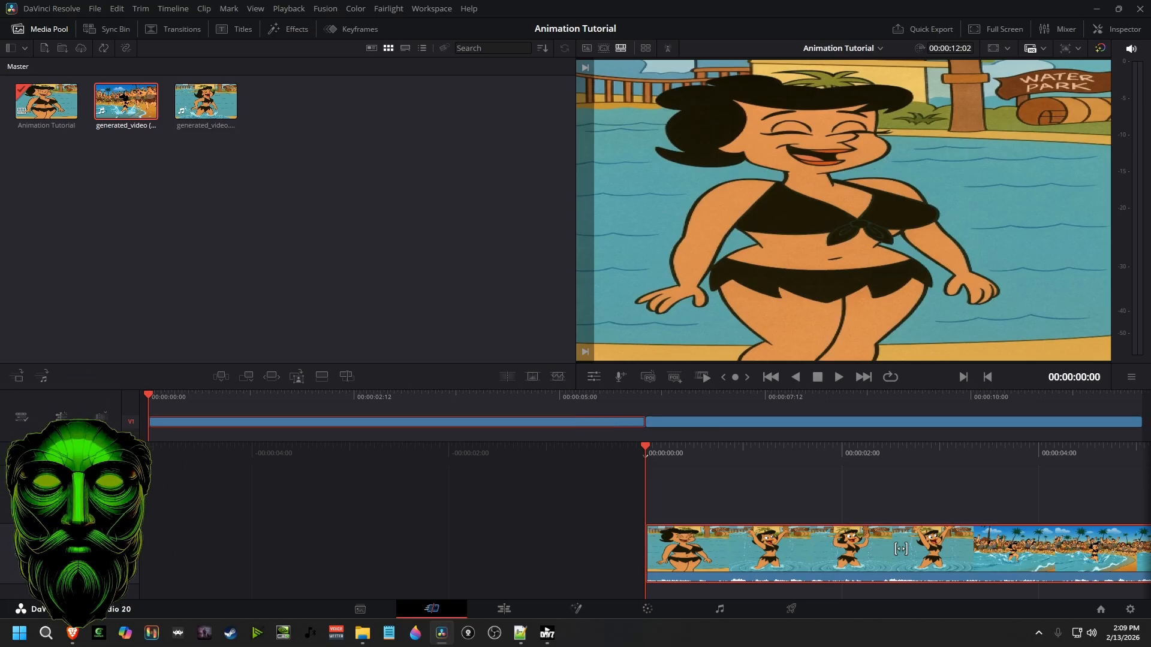
click(894, 422)
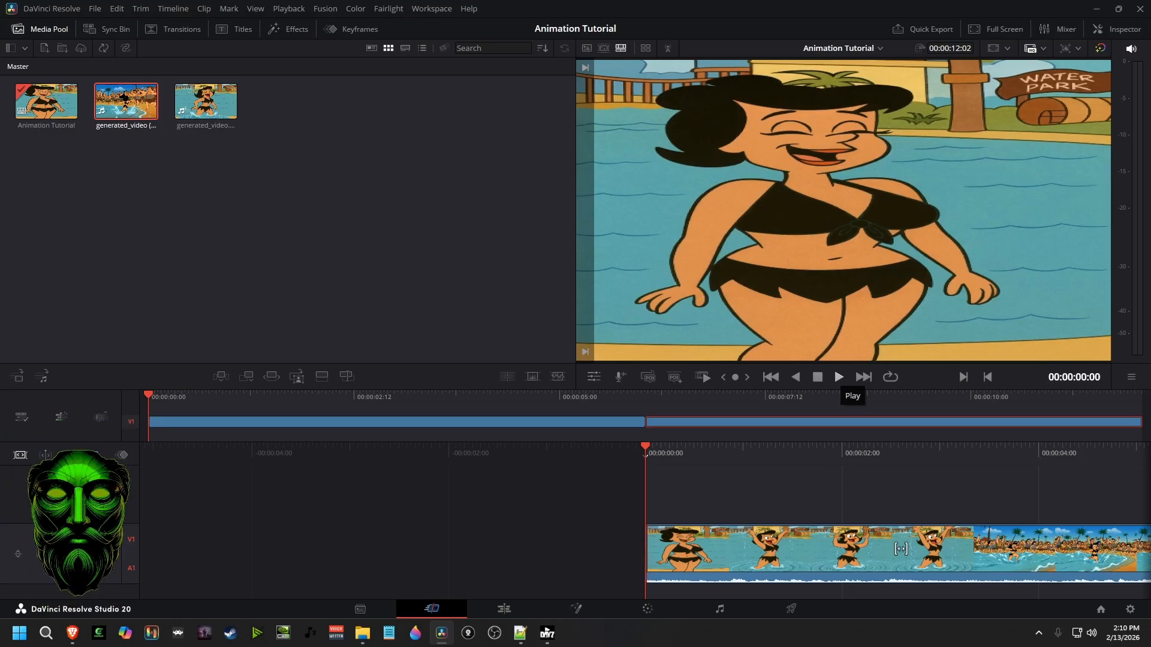
click(839, 377)
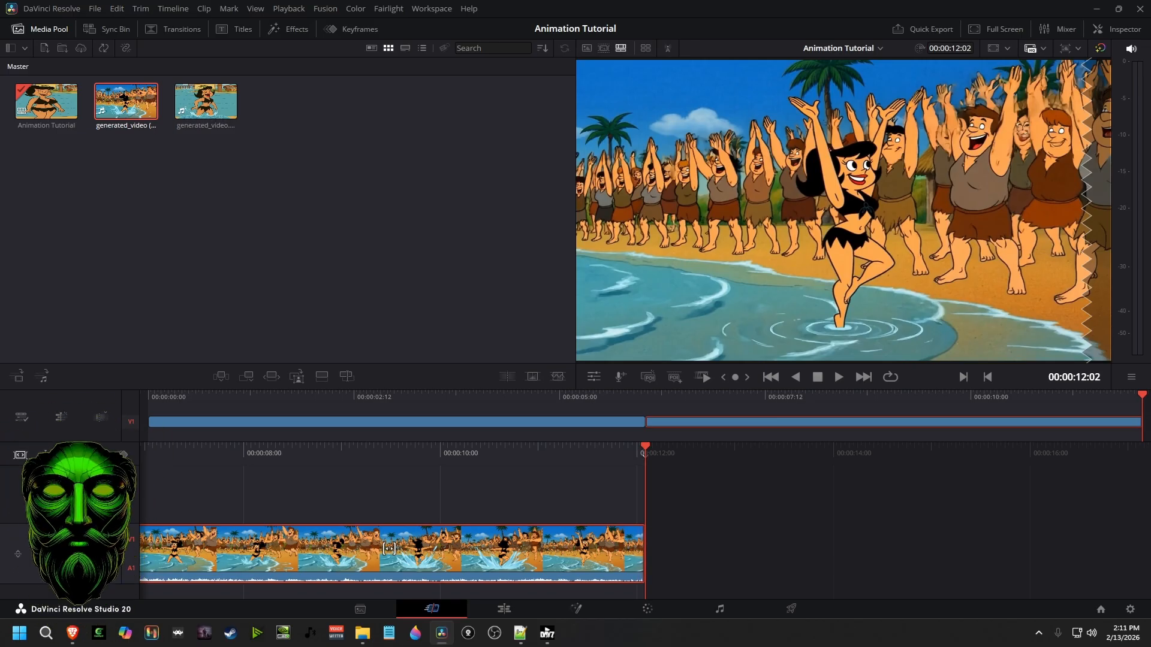
Export the timeline's last visible frame, at 00:00:12:01, as JPEG still "Animation Tutorial_00_00_12_01" in the Video In folder.
drag(643, 453, 647, 454)
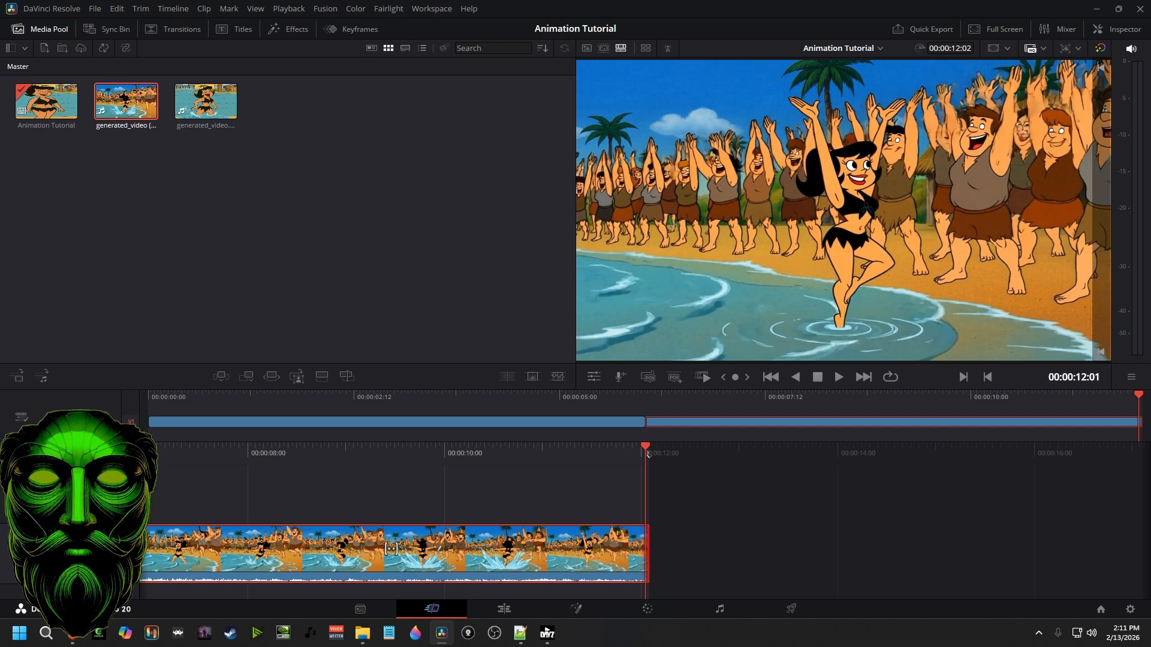
key(Right)
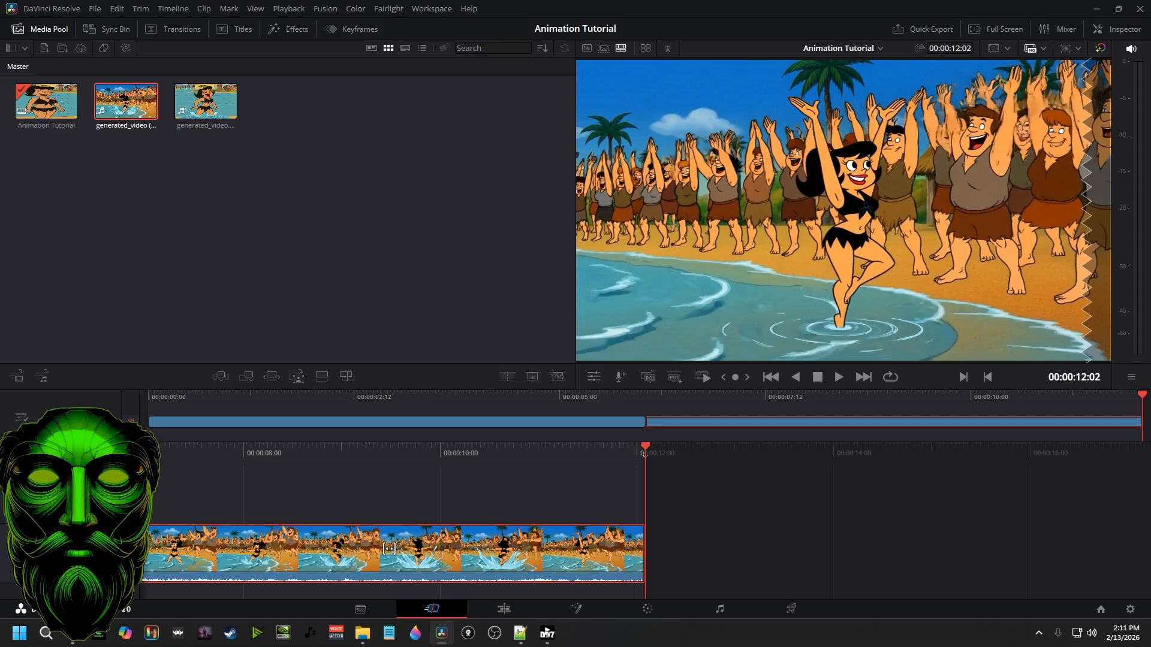
drag(643, 454, 647, 453)
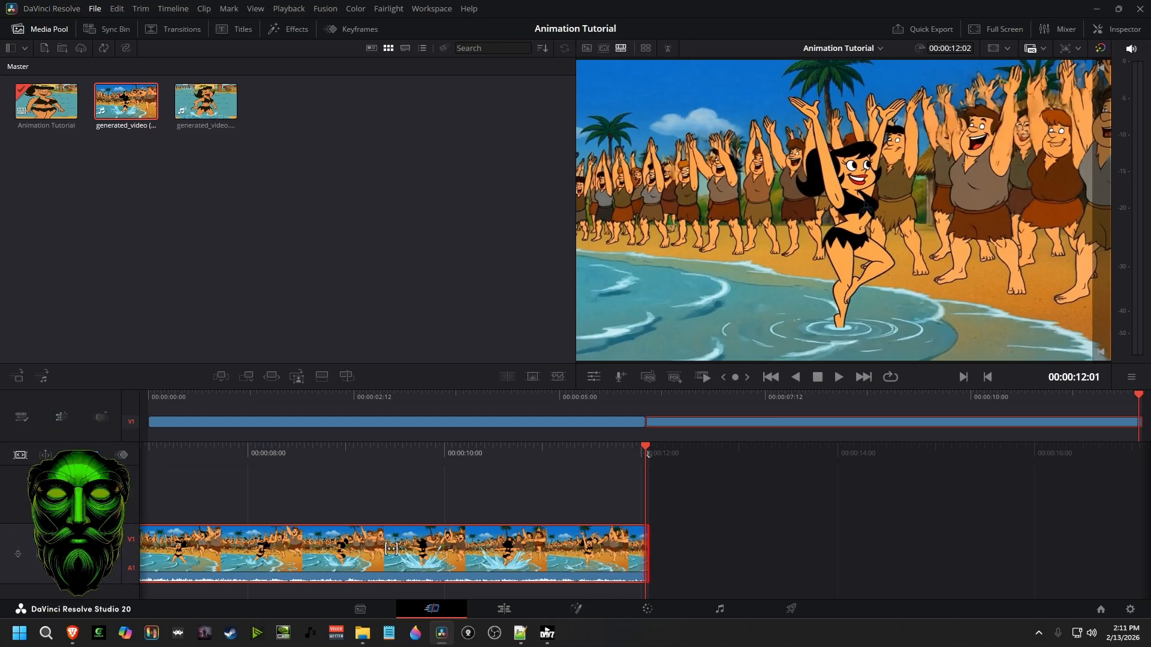
click(94, 8)
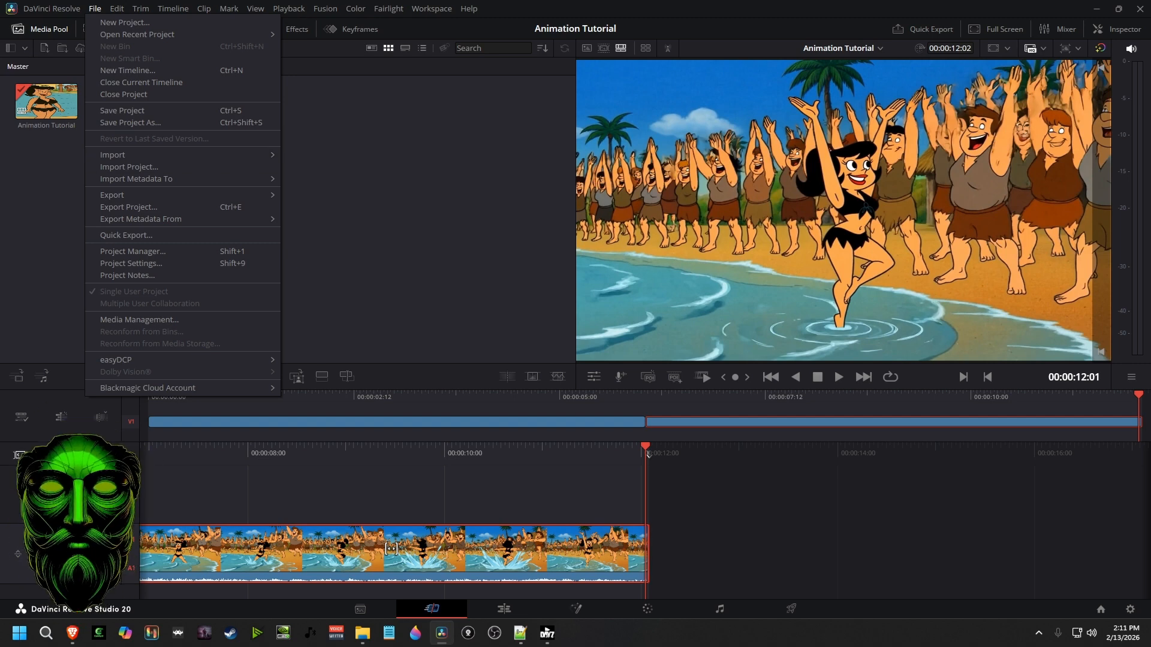
mouse_move(120, 194)
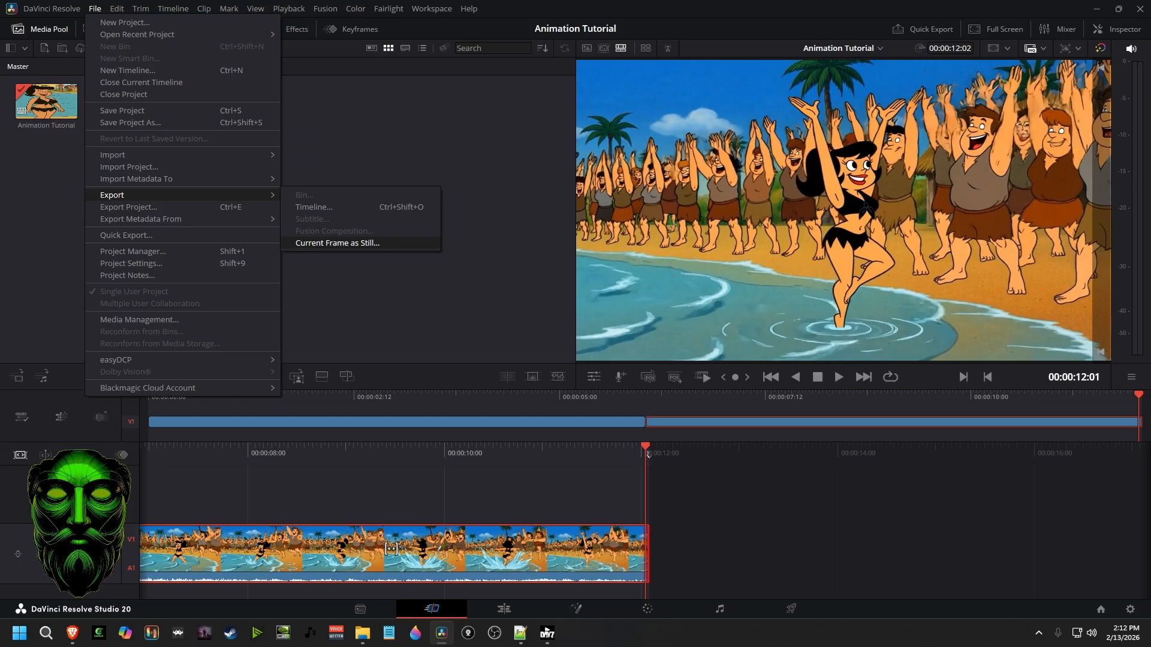
click(336, 242)
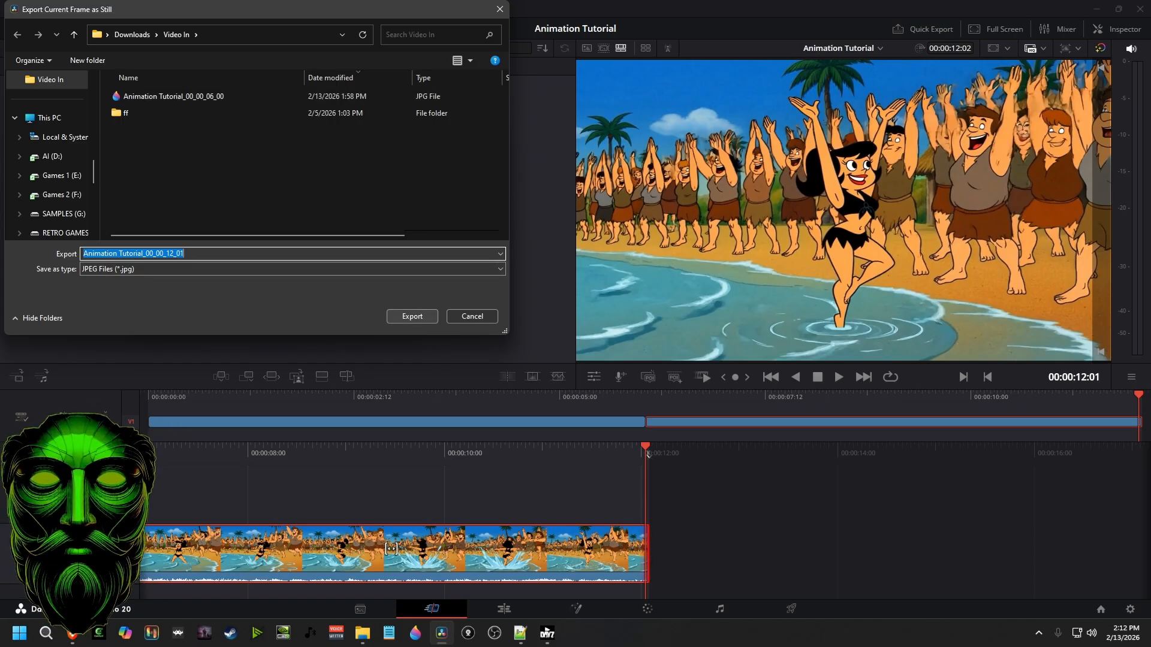
key(Return)
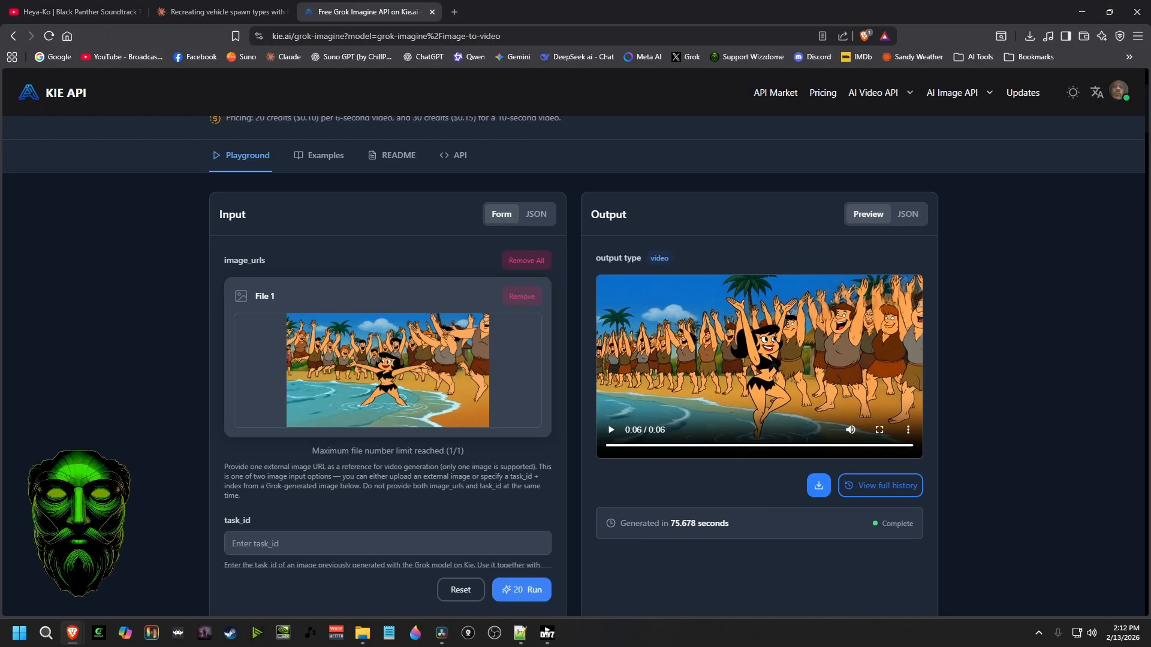
Replace the input image on the Kie.ai page with "Animation Tutorial_00_00_12_01" from the Video In folder.
click(521, 297)
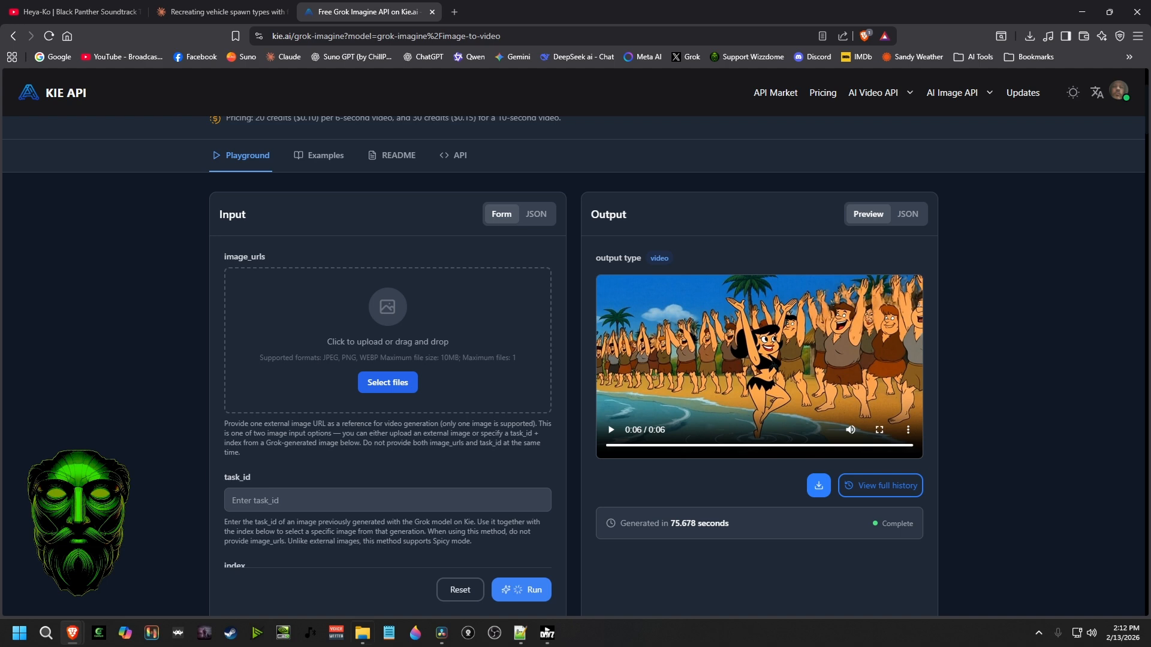
click(362, 633)
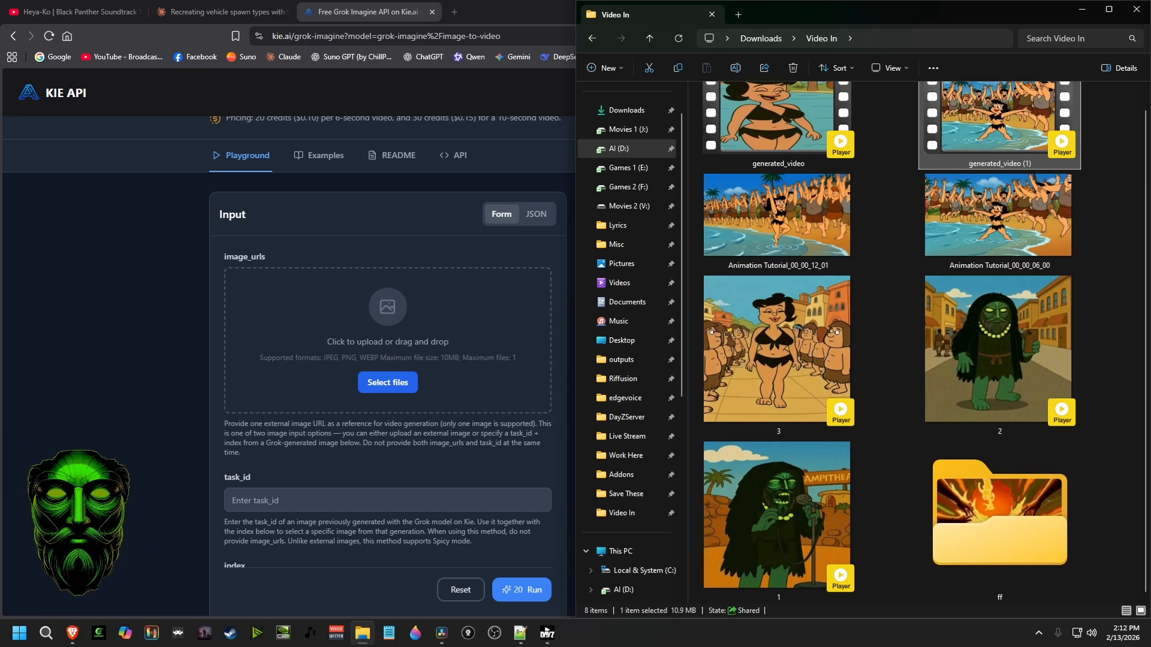
scroll(923, 342, up, 1)
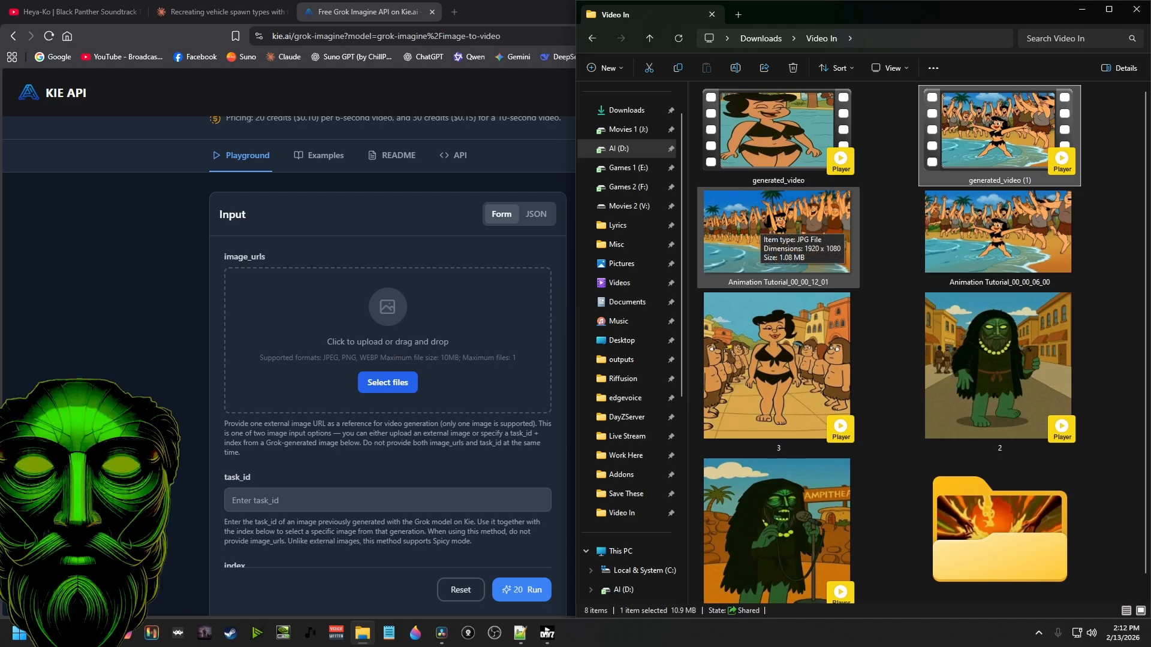
drag(774, 221, 369, 375)
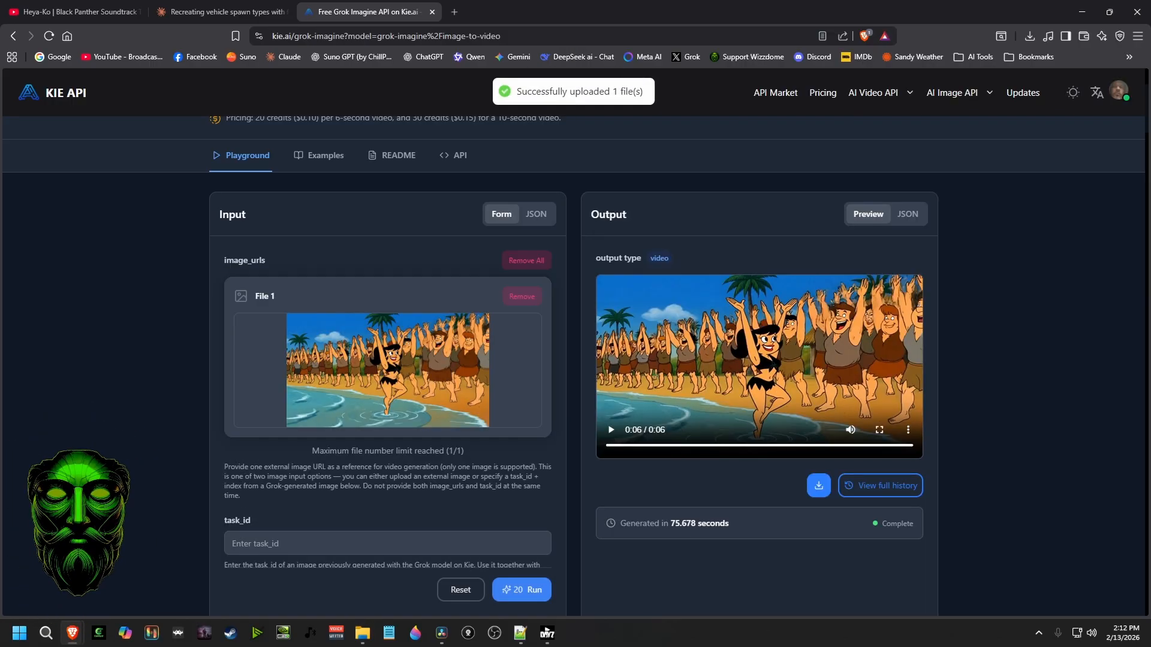
Review the image-to-video form's model type, uploaded image, task ID, index, prompt, mode, duration and resolution.
scroll(574, 378, down, 5)
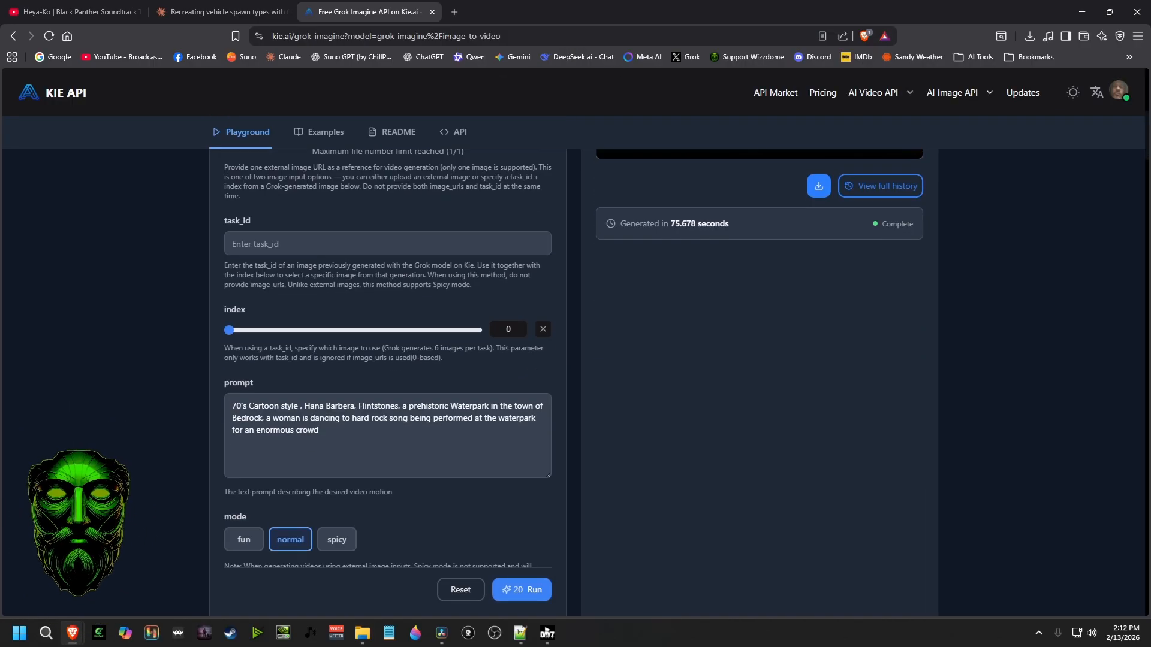
scroll(574, 377, up, 6)
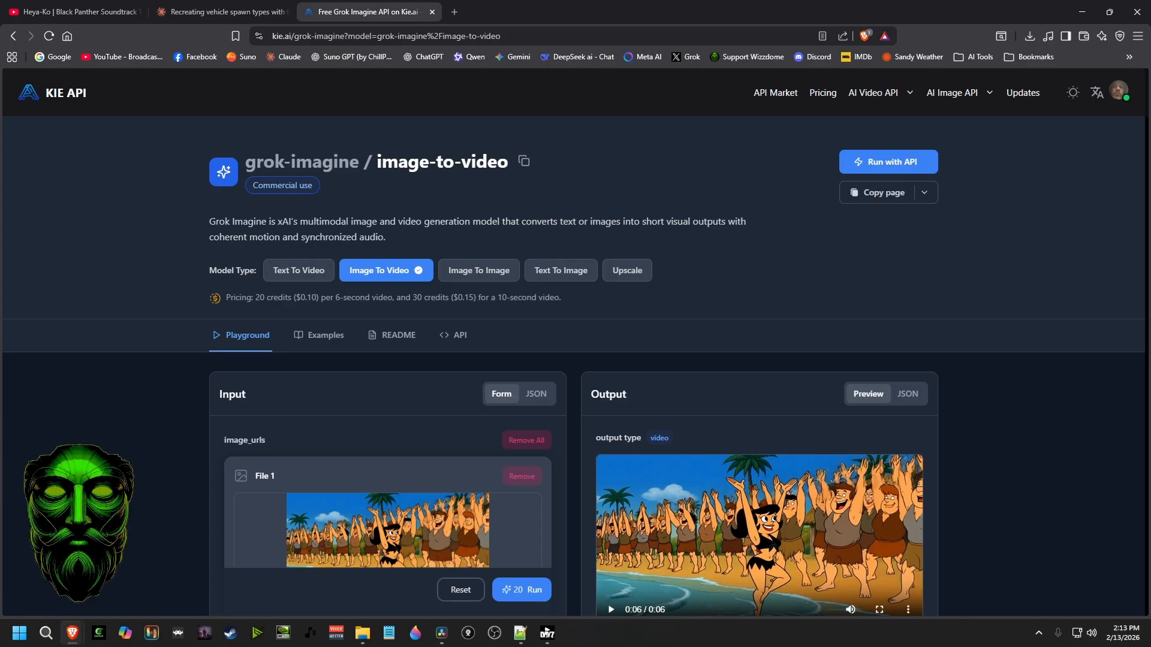
scroll(573, 366, down, 1)
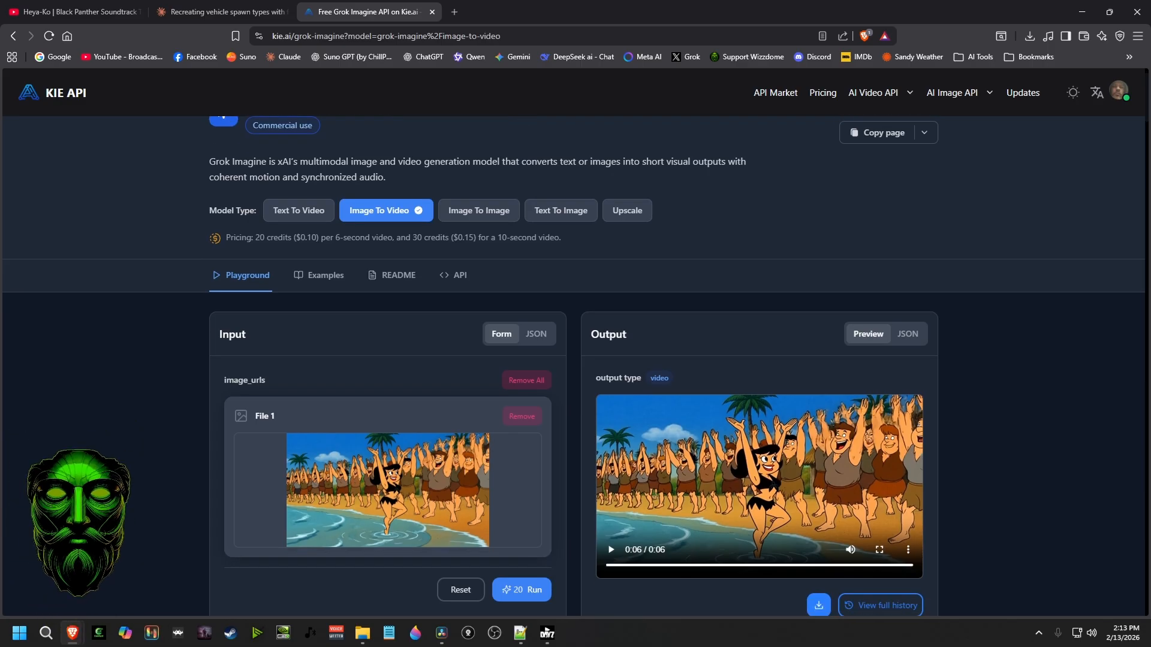
scroll(574, 366, down, 3)
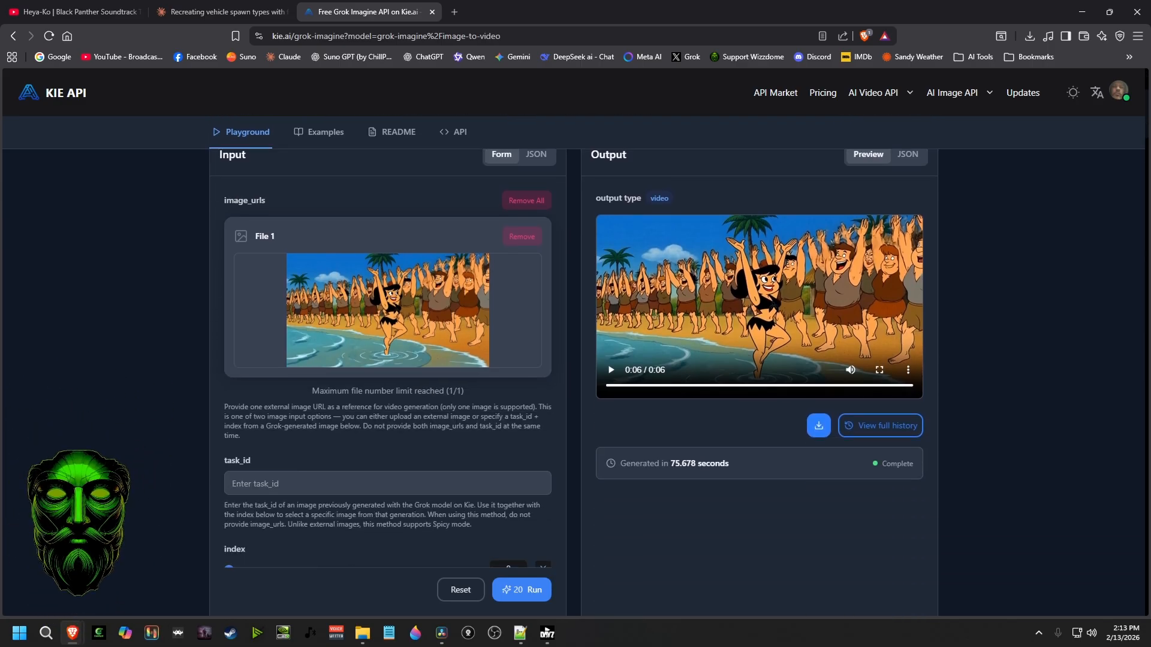
scroll(574, 366, down, 1)
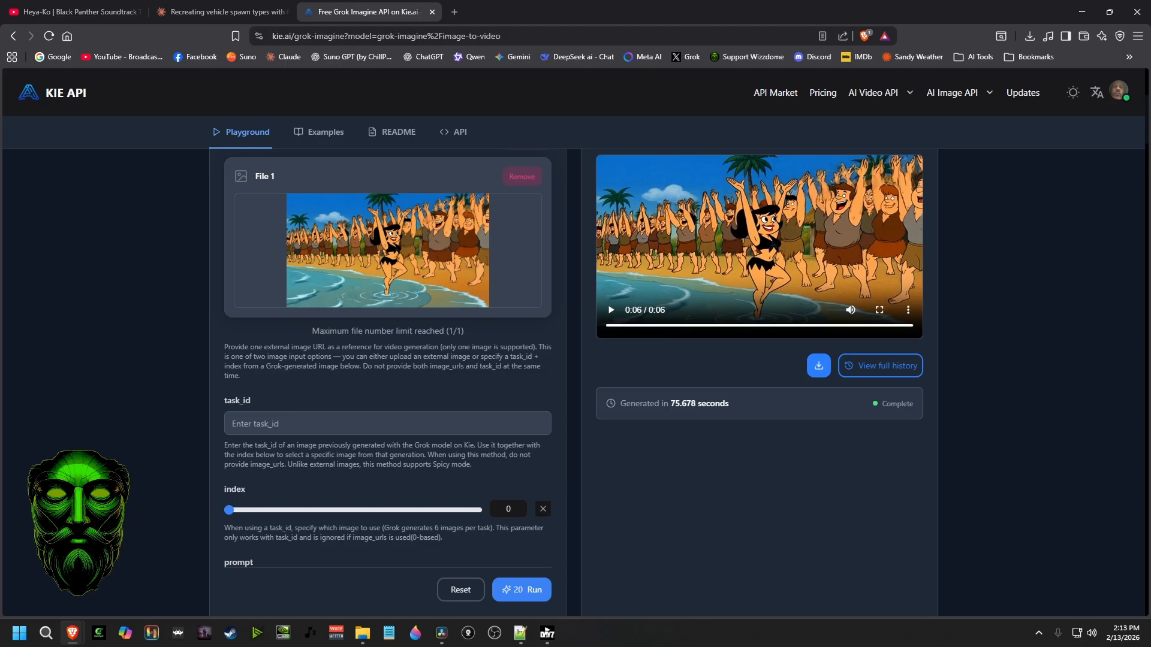
scroll(573, 360, down, 4)
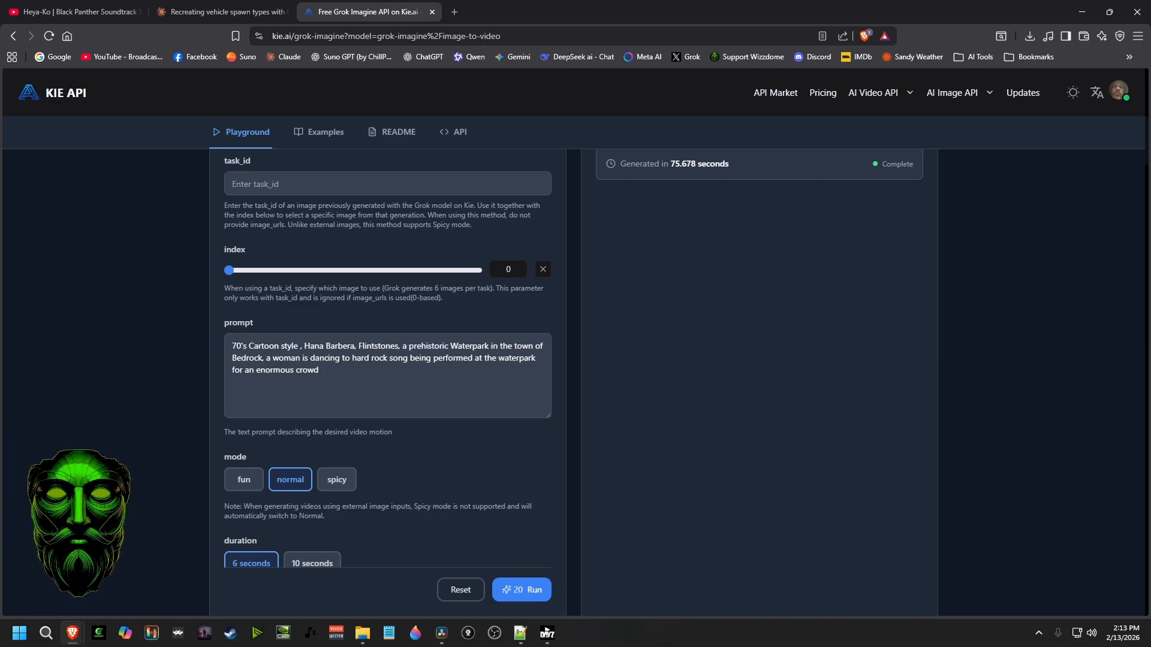
scroll(387, 360, down, 2)
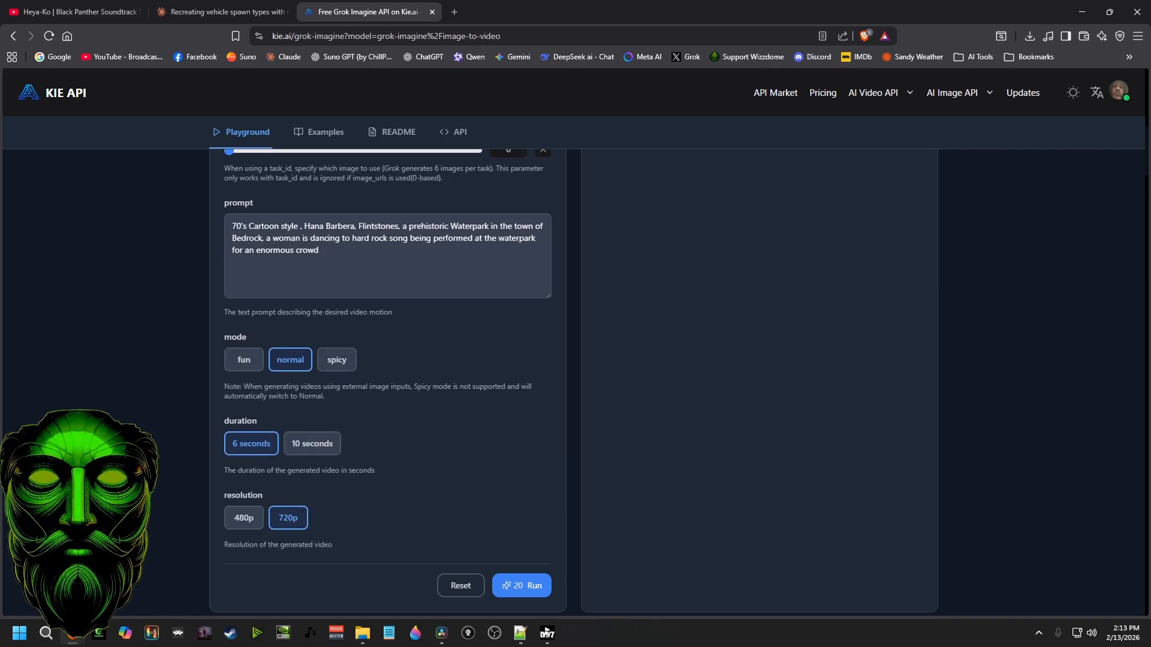
scroll(388, 359, down, 1)
scroll(387, 360, down, 1)
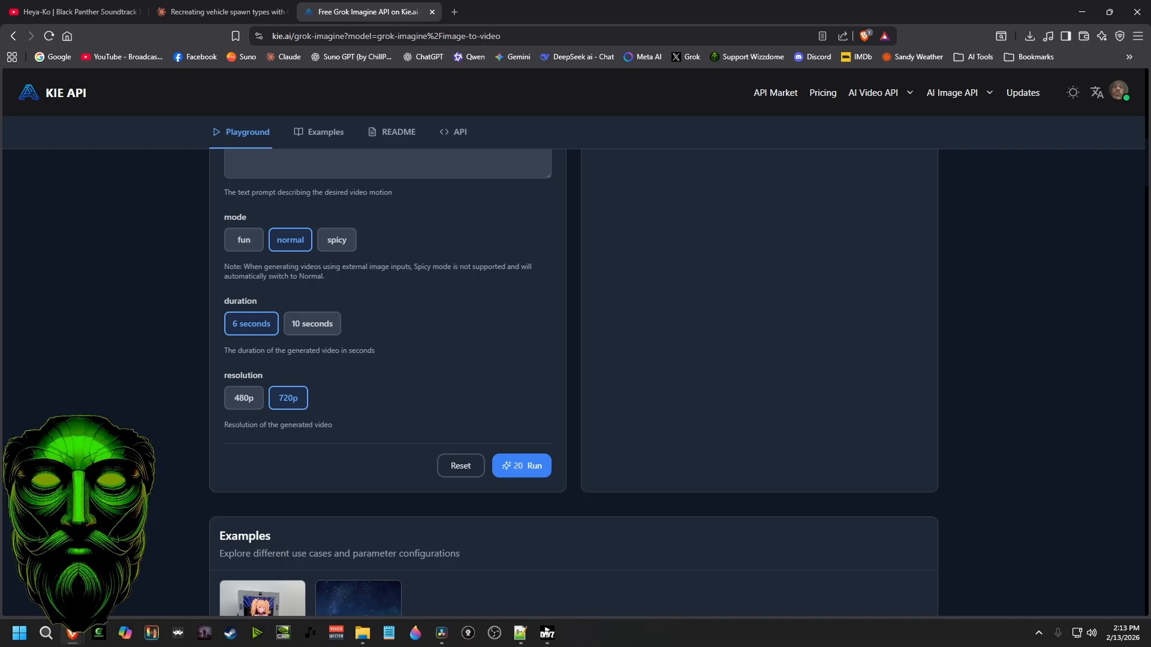
scroll(574, 383, down, 1)
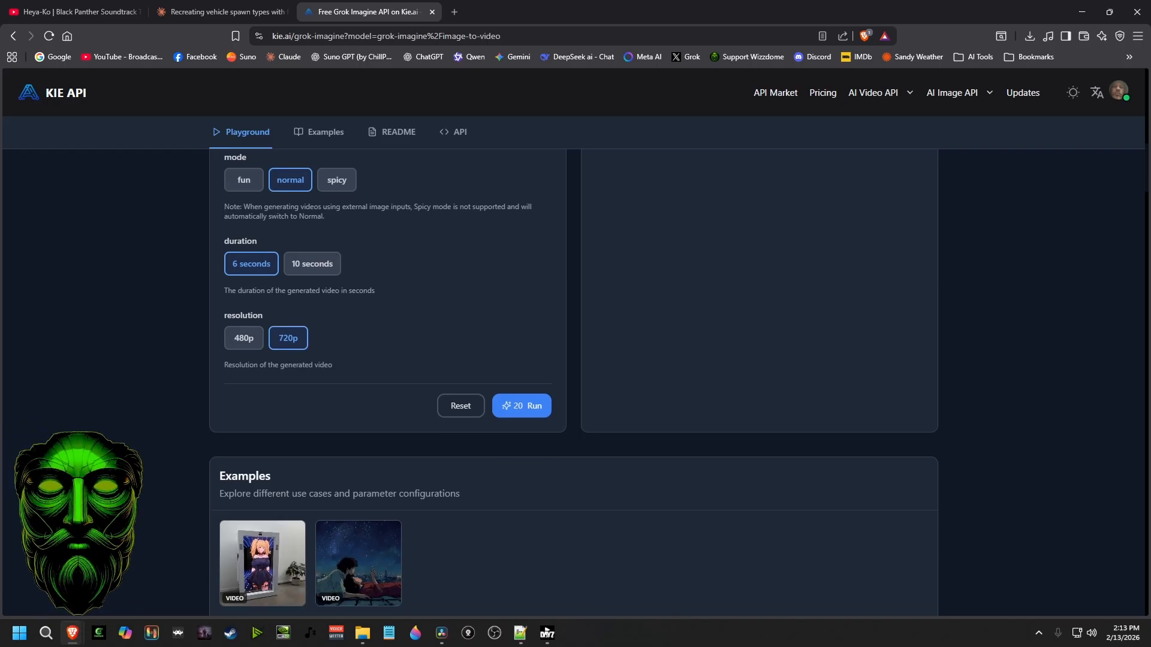
scroll(576, 360, up, 10)
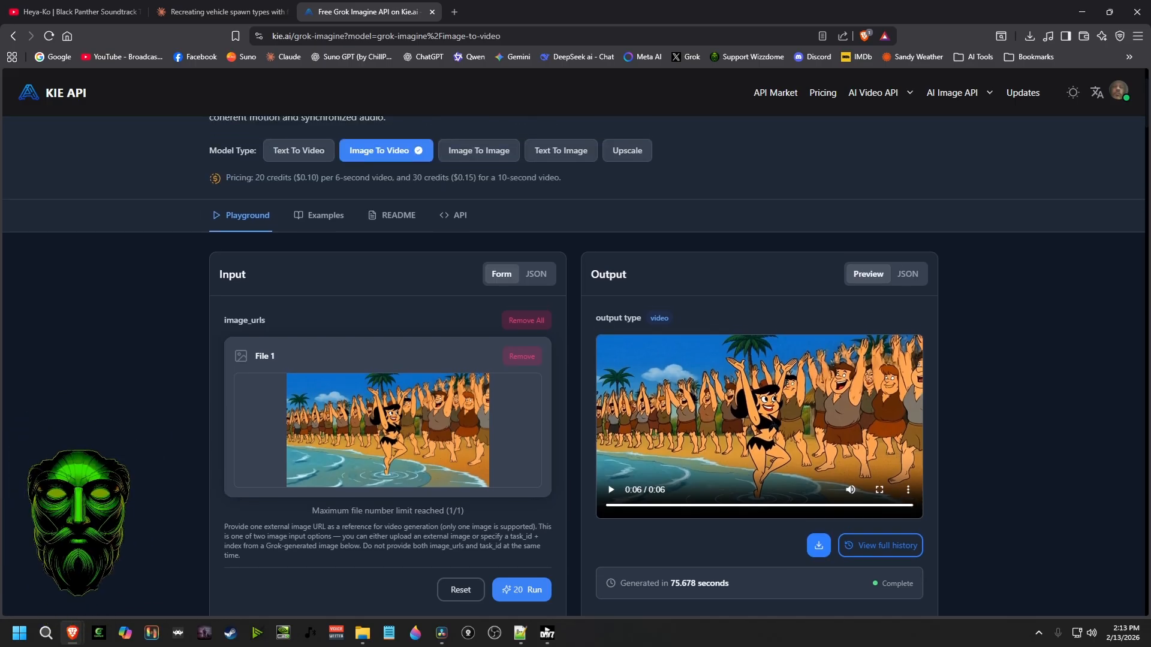
Run the video generation from the uploaded still with the existing prompt, normal mode, 6-second duration and 720p resolution.
scroll(576, 384, down, 5)
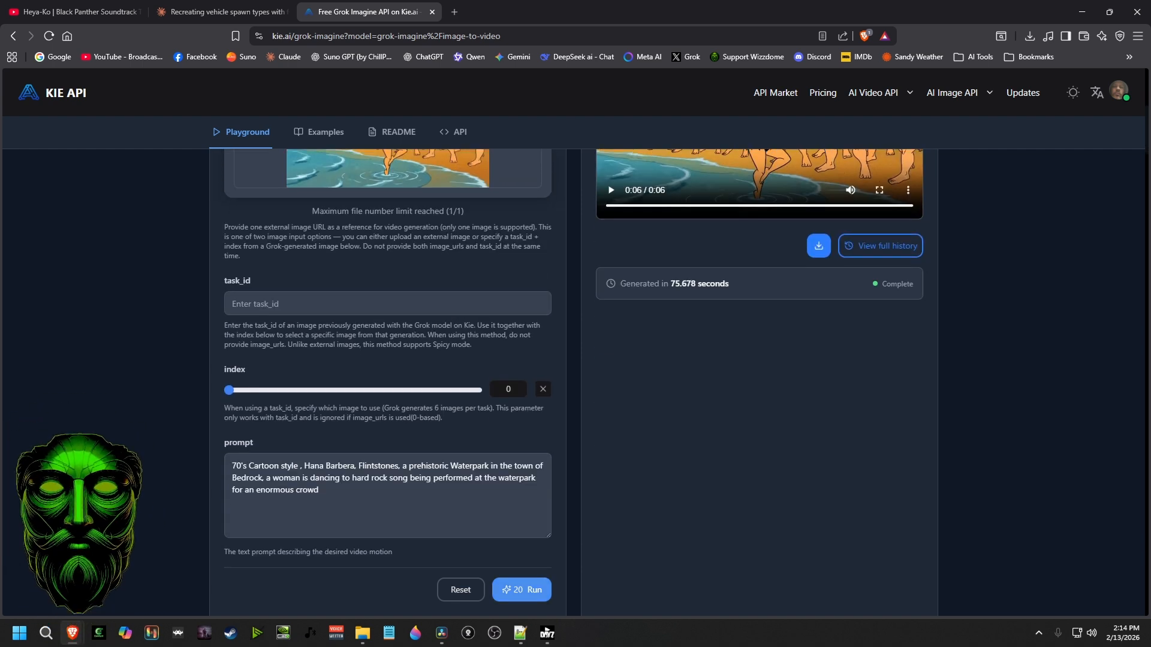
click(522, 590)
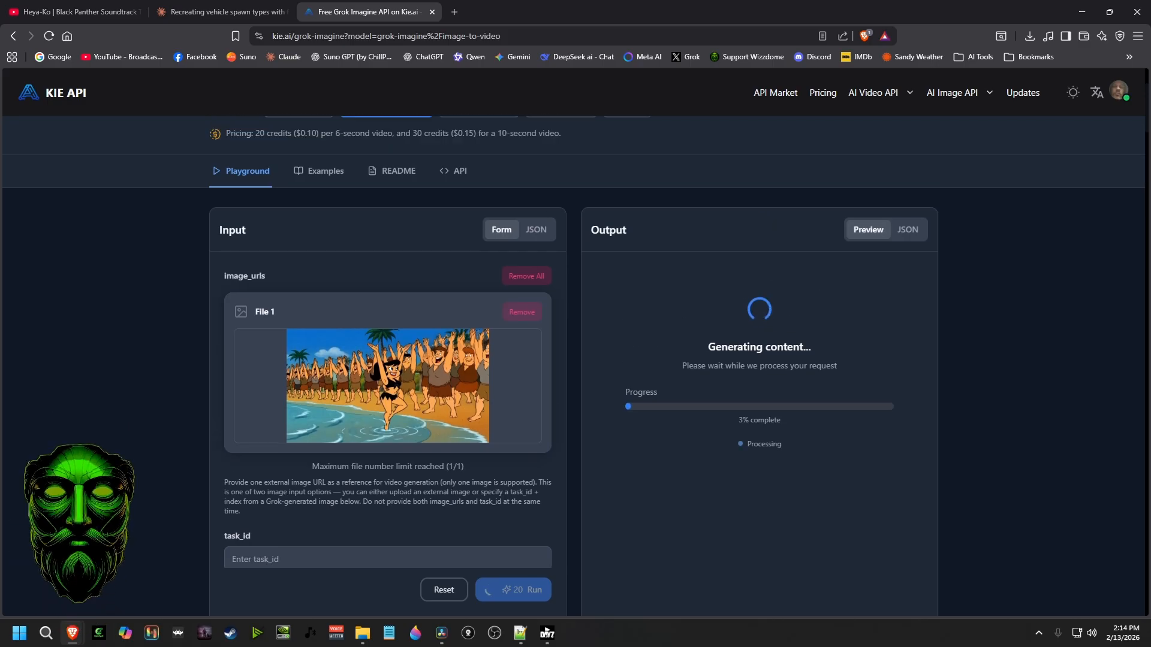
scroll(576, 383, down, 2)
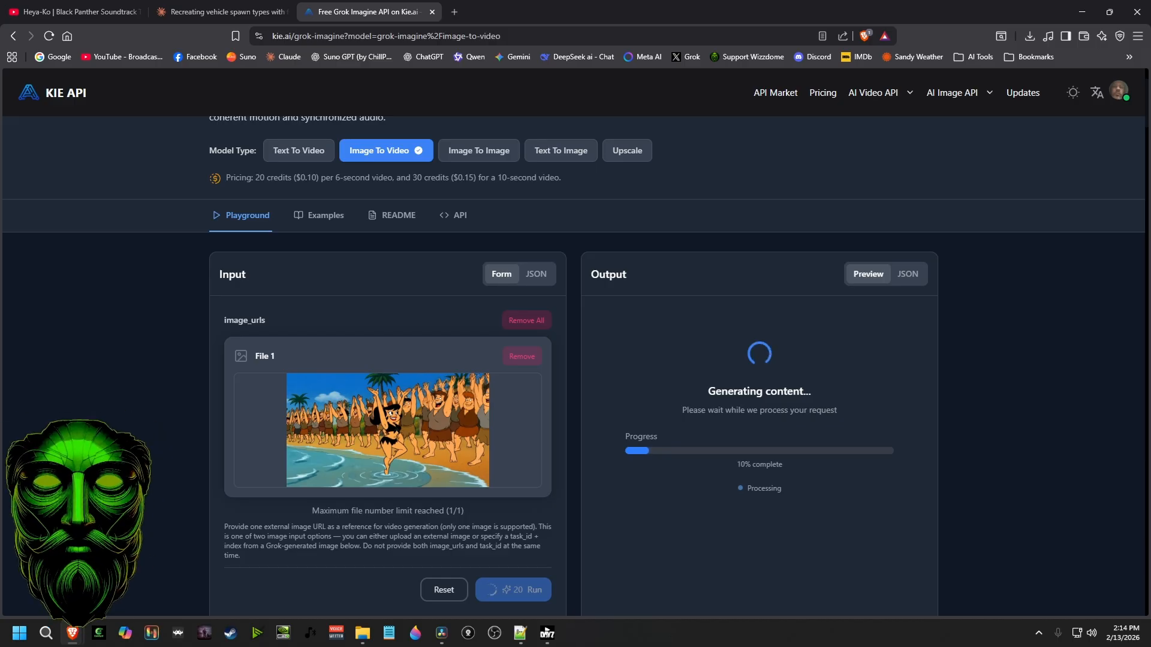
scroll(575, 360, up, 2)
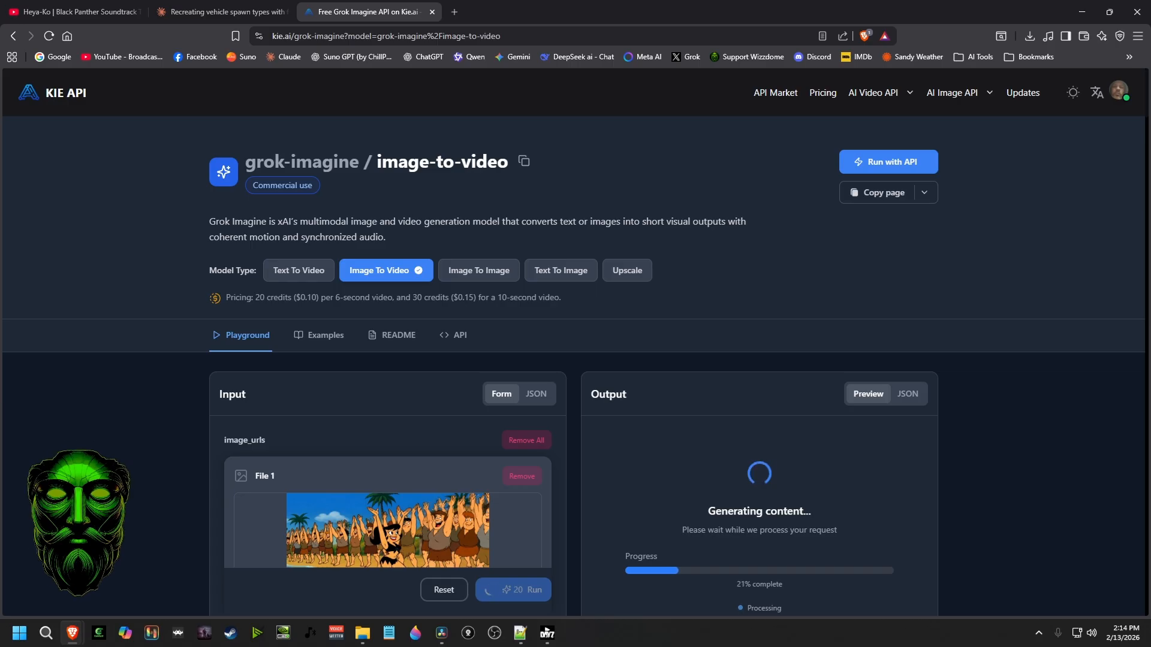
scroll(576, 360, down, 1)
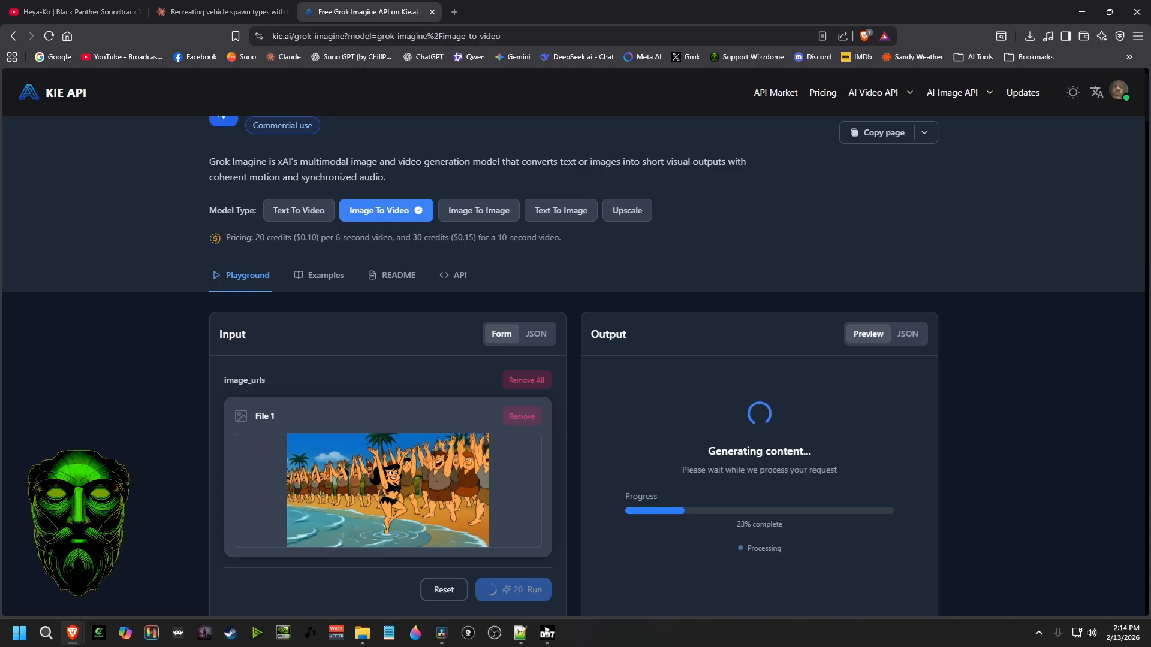
scroll(574, 337, down, 1)
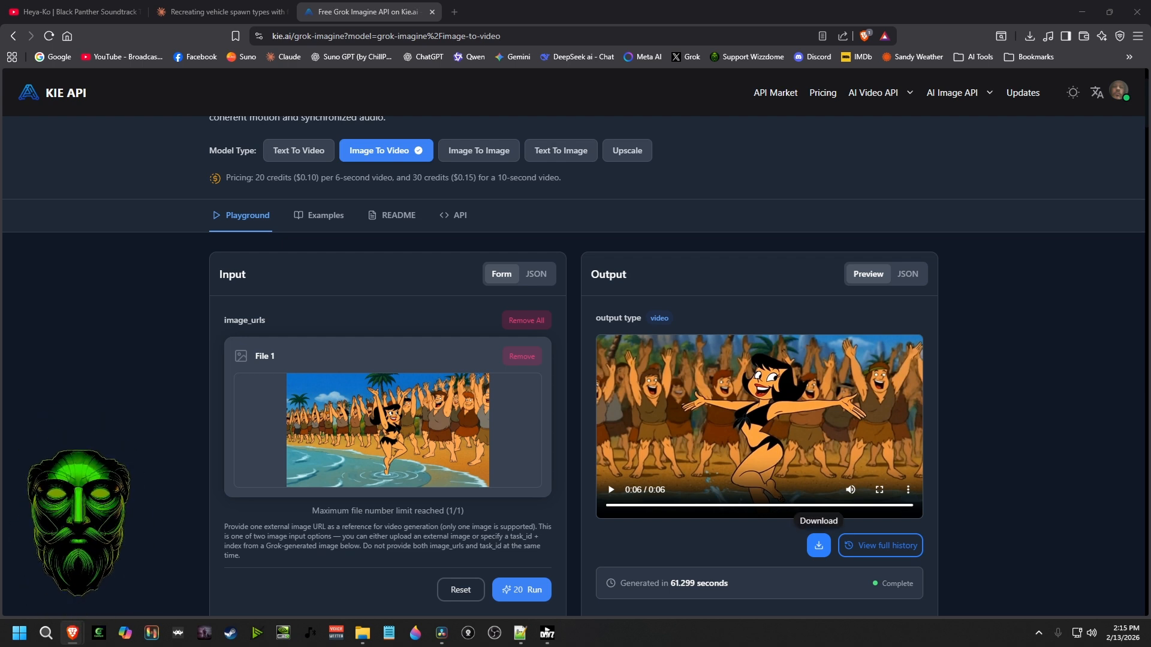
Download the newly generated clip as "generated_video (2)" into the Video In folder.
click(819, 546)
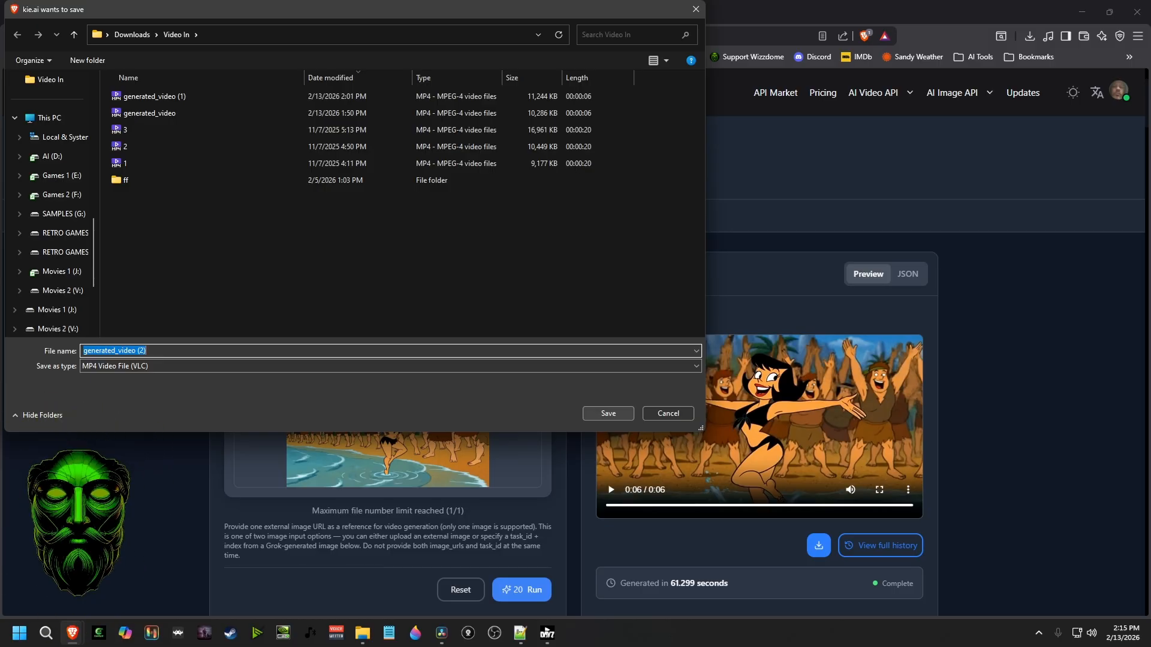
scroll(48, 81, up, 5)
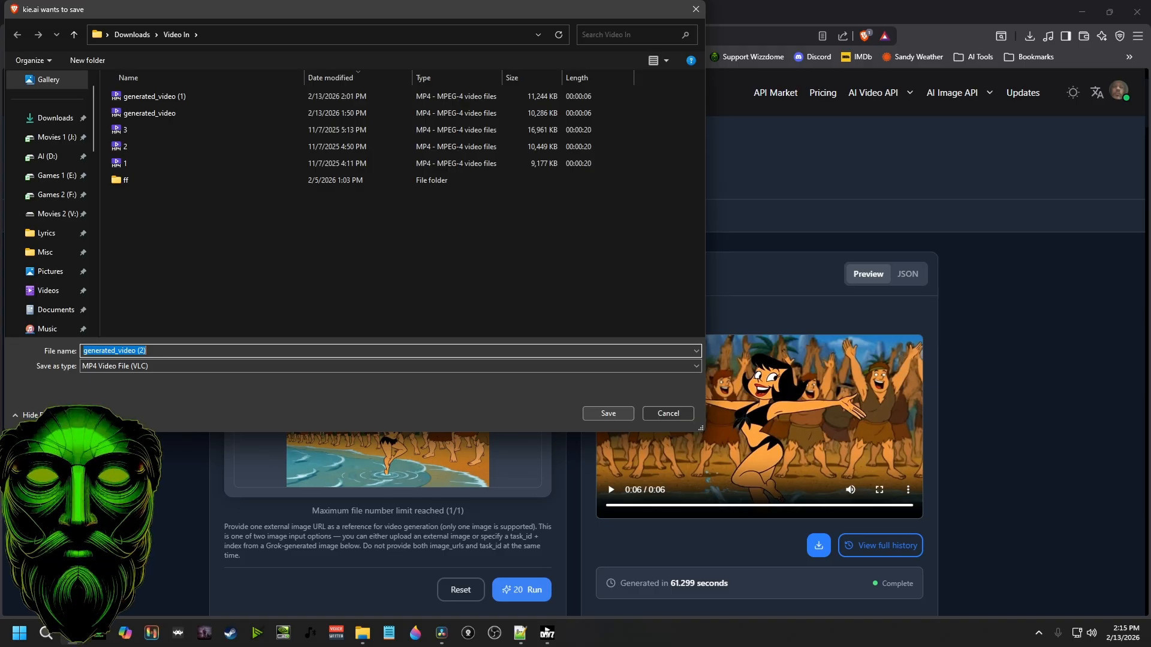
click(608, 413)
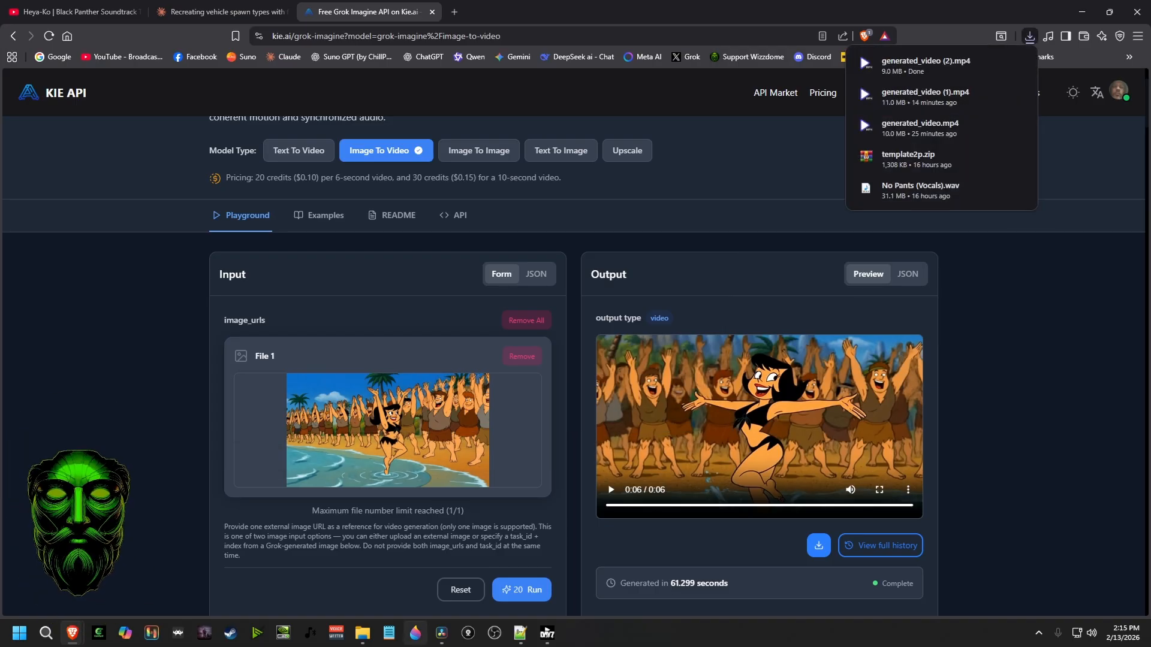
Switch to DaVinci Resolve, import "generated_video (2)" from the Video In folder into the media pool and append it to the timeline's end.
click(442, 634)
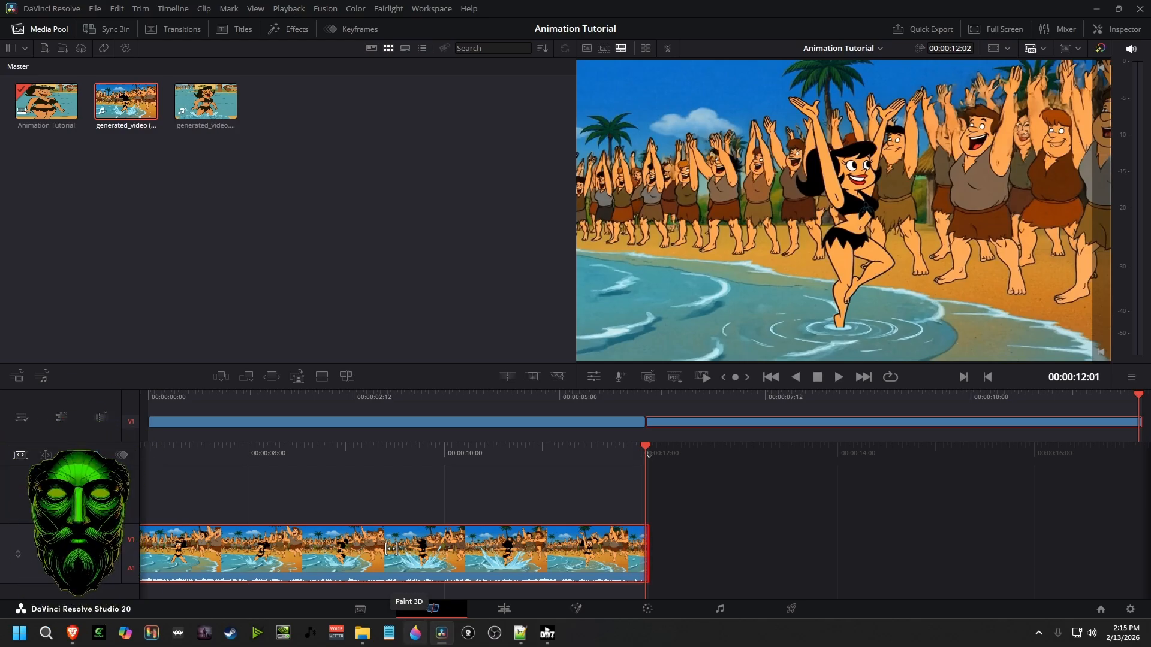
click(362, 634)
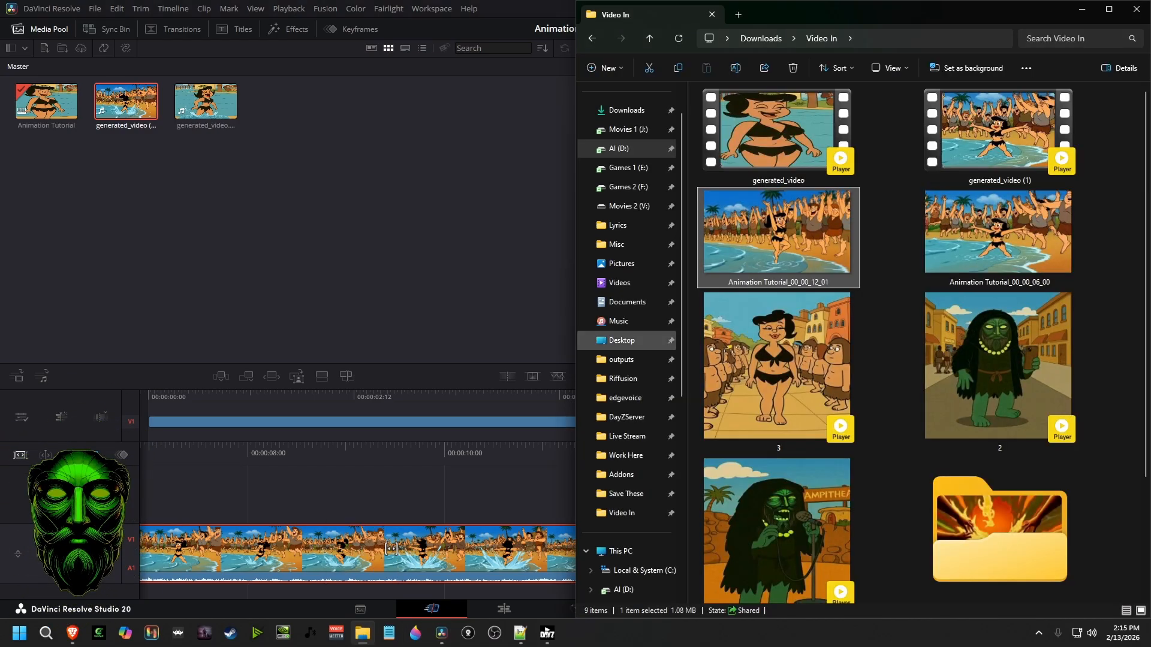
scroll(780, 446, down, 3)
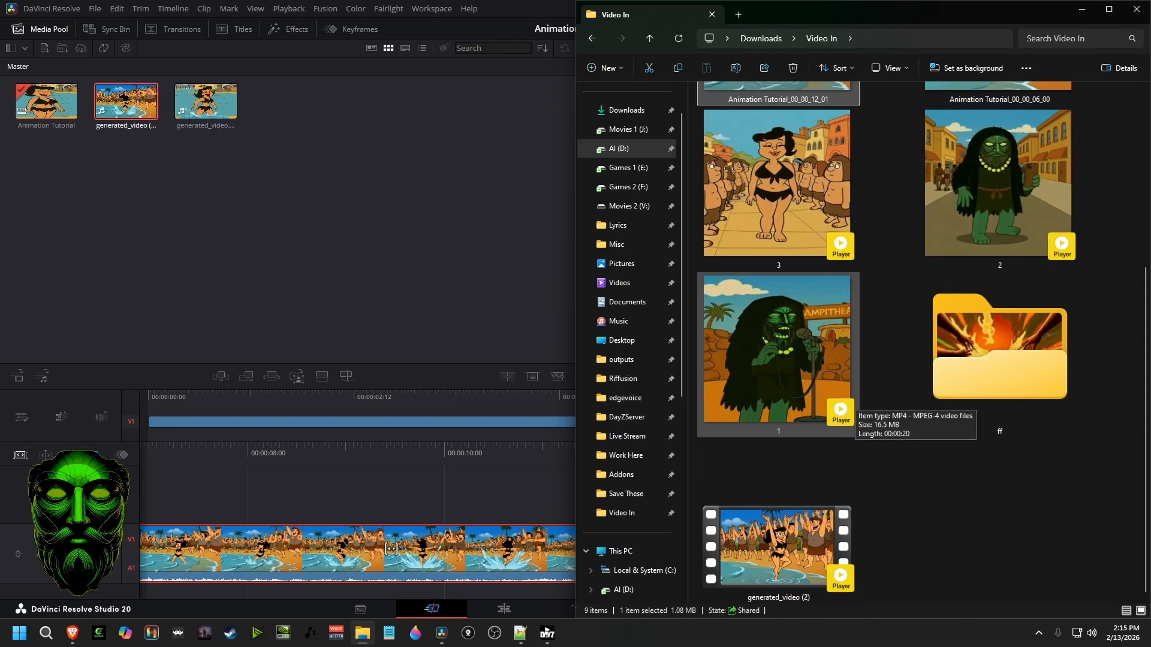
drag(778, 539, 461, 204)
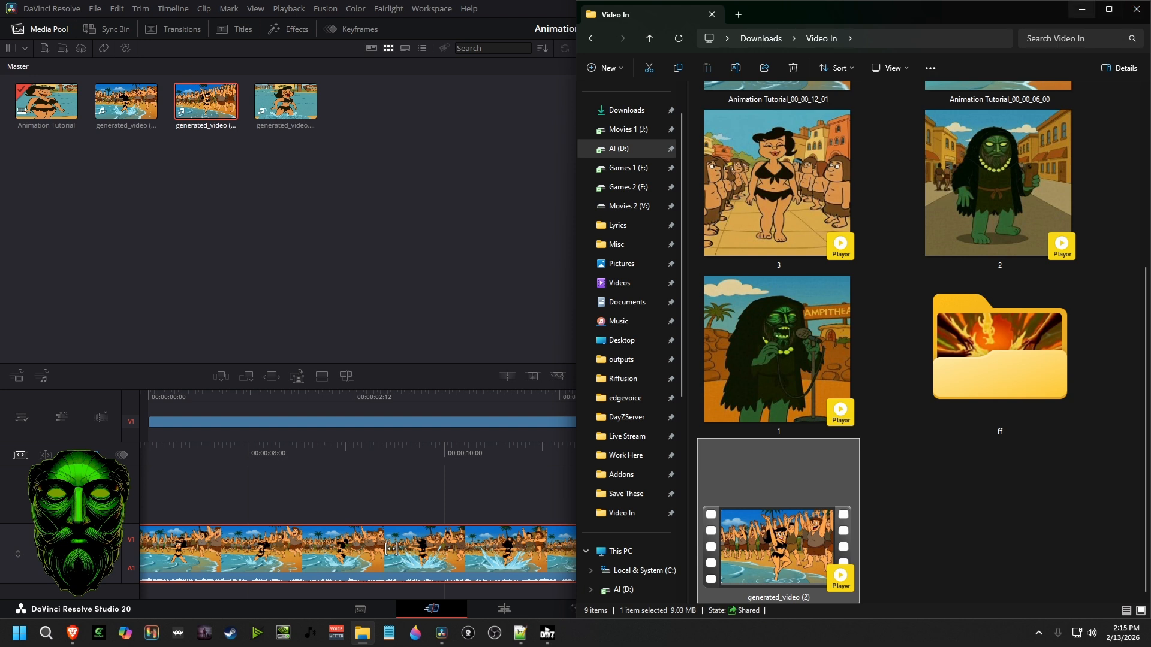
click(1082, 9)
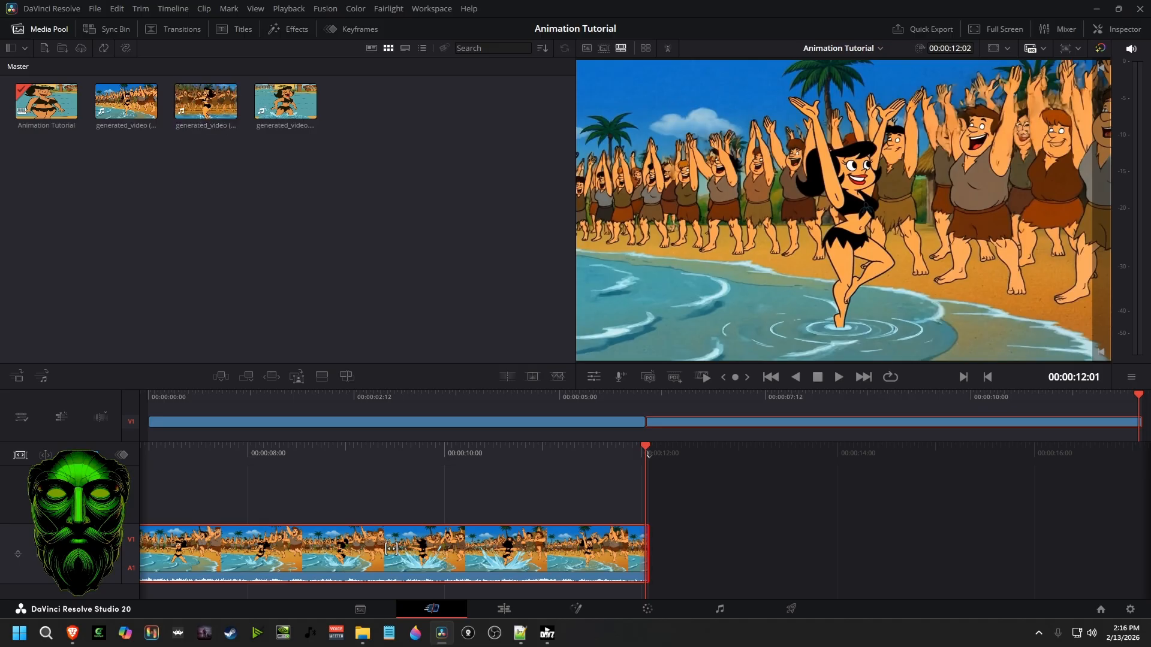
drag(206, 101, 707, 547)
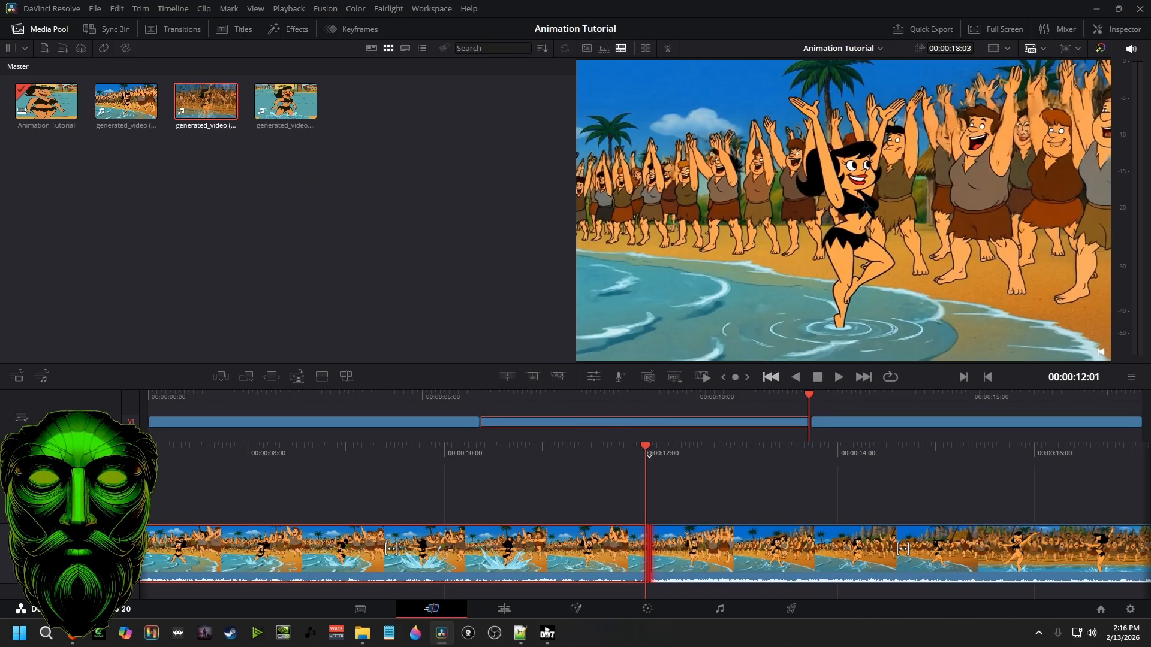
Play the whole timeline from its start to review the joined clips.
click(771, 377)
click(771, 377)
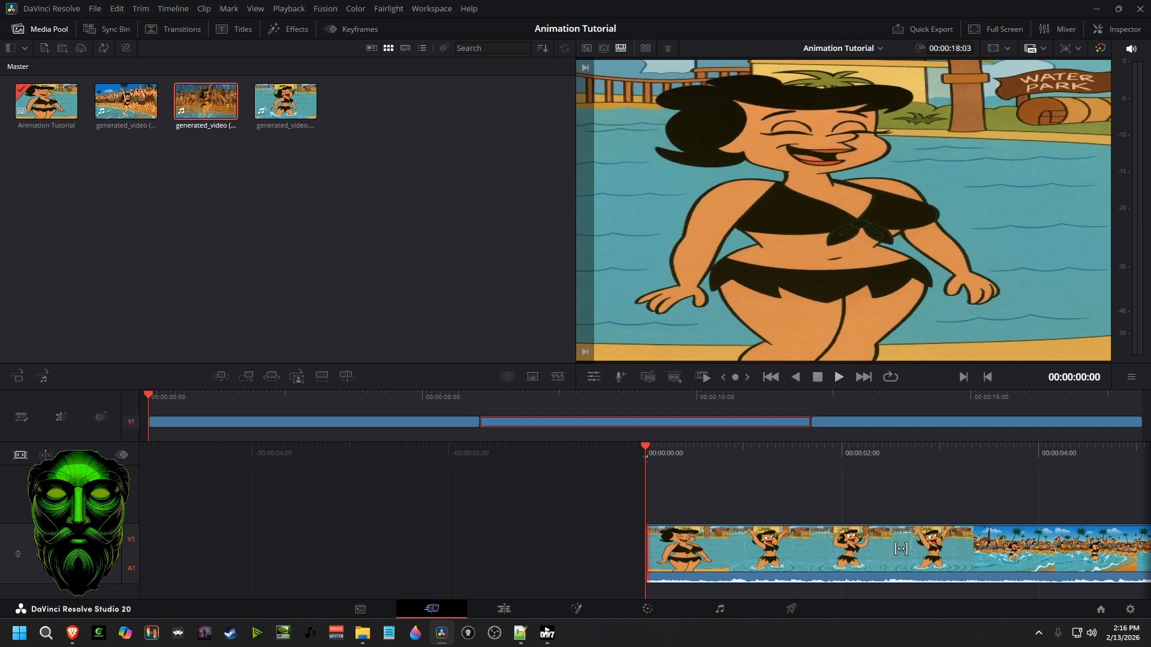
click(838, 377)
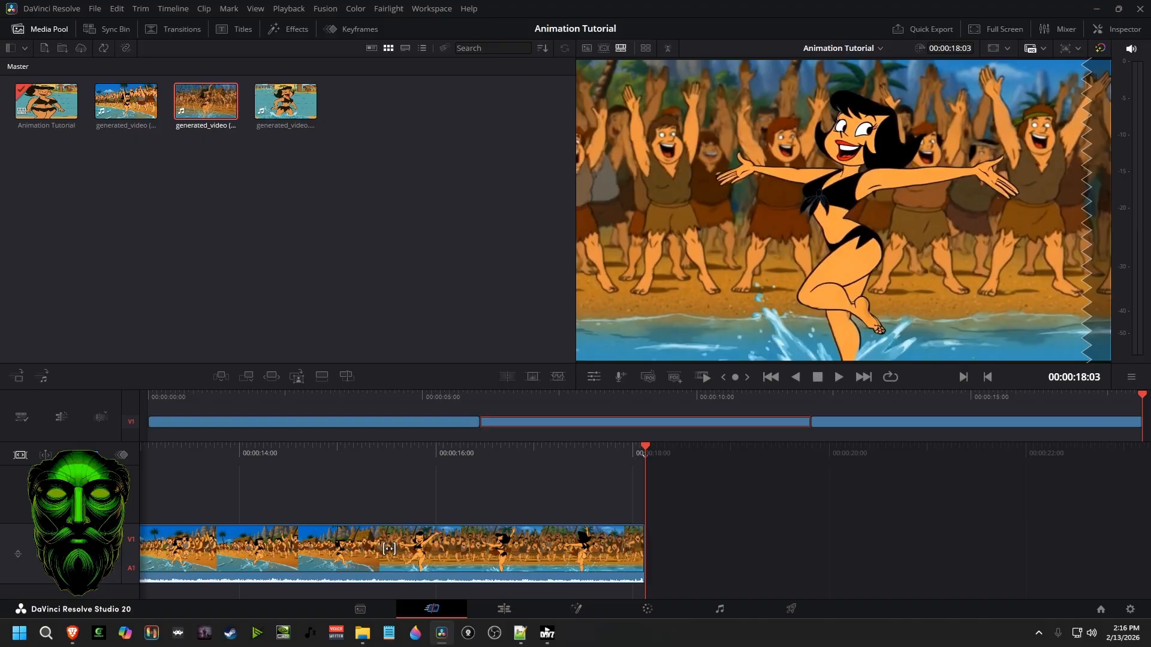
Export the timeline's last visible frame, at 00:00:18:02, as JPEG still "Animation Tutorial_00_00_18_02" in the Video In folder.
key(Left)
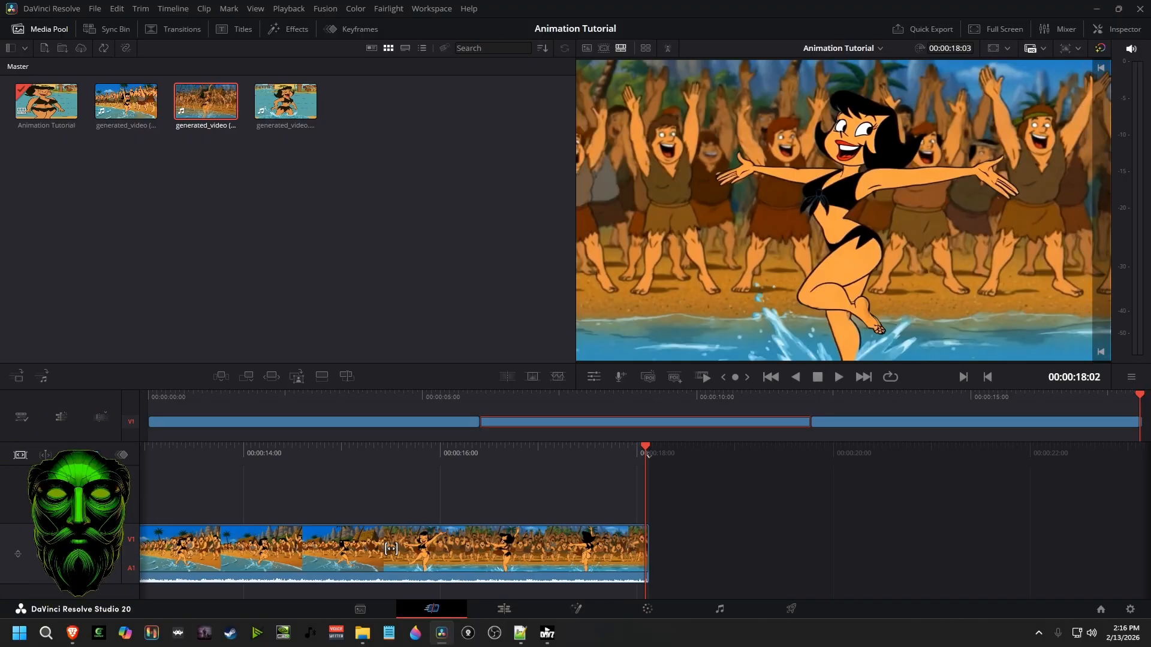
key(ctrl+b)
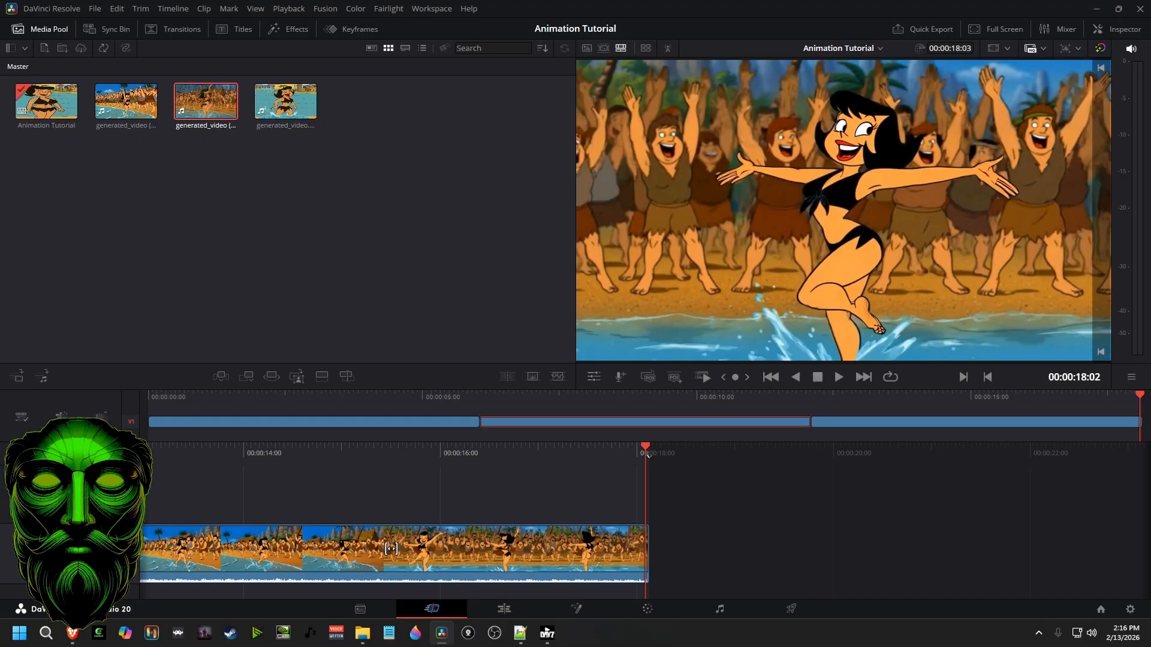
key(shift+v)
click(94, 8)
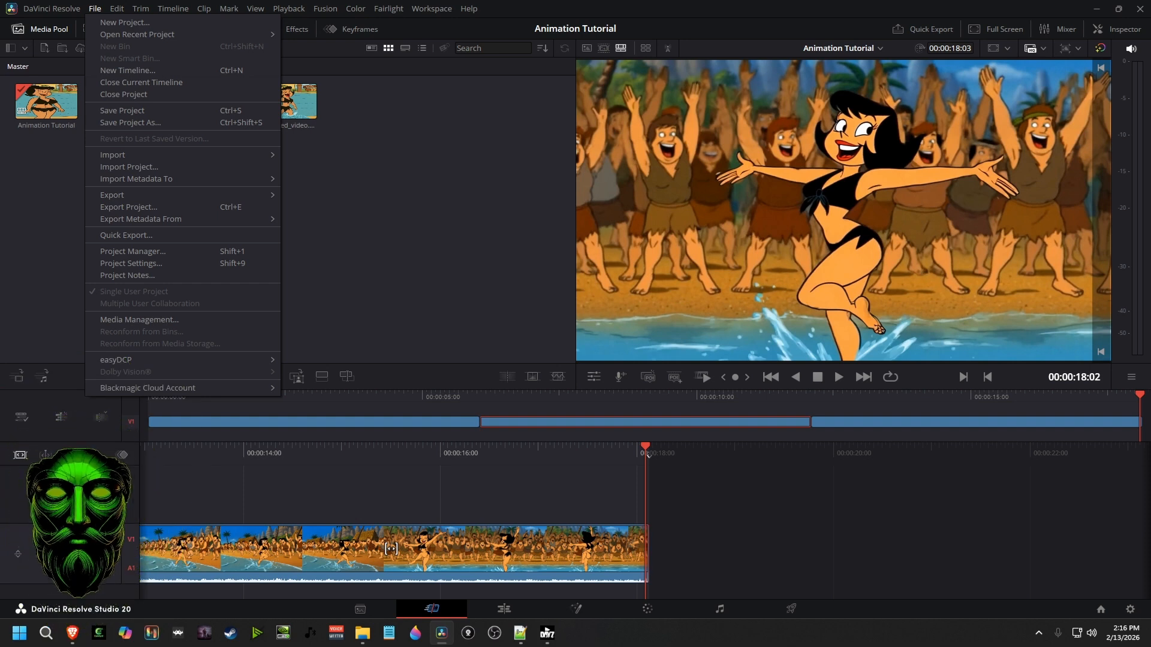
mouse_move(180, 195)
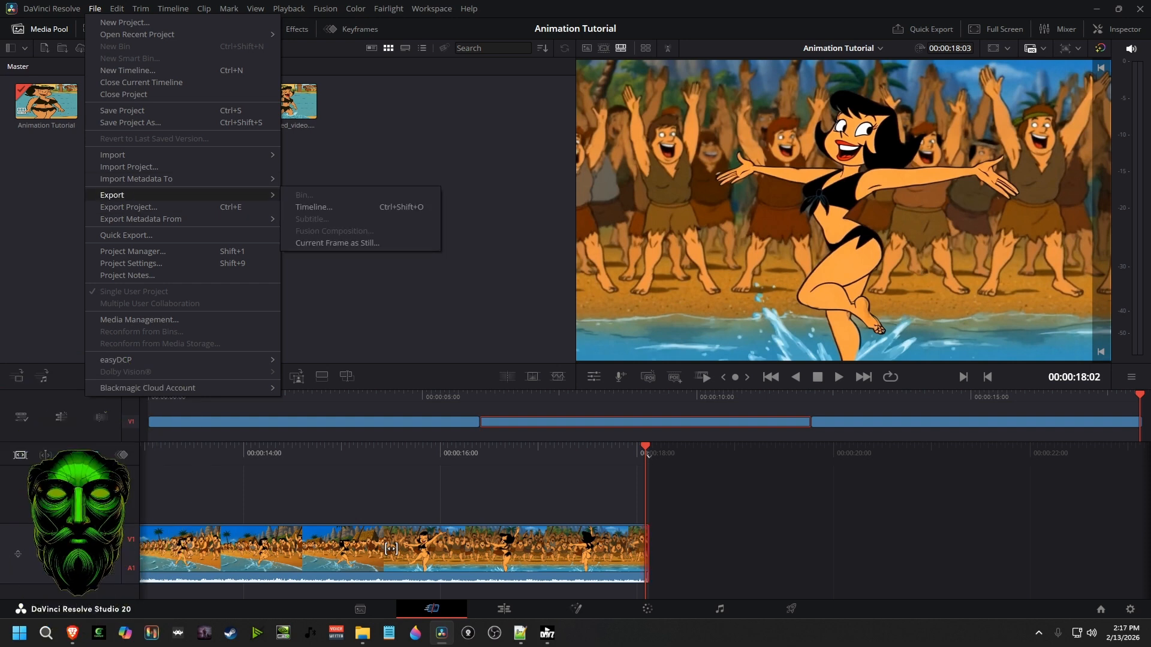
click(337, 242)
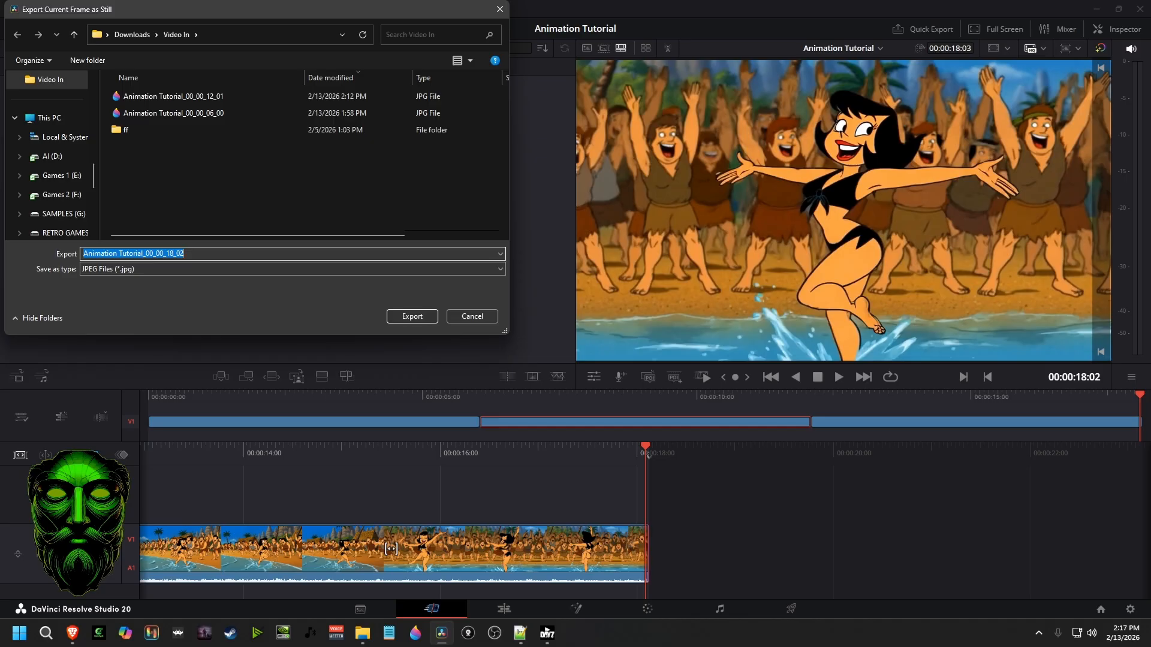
key(Return)
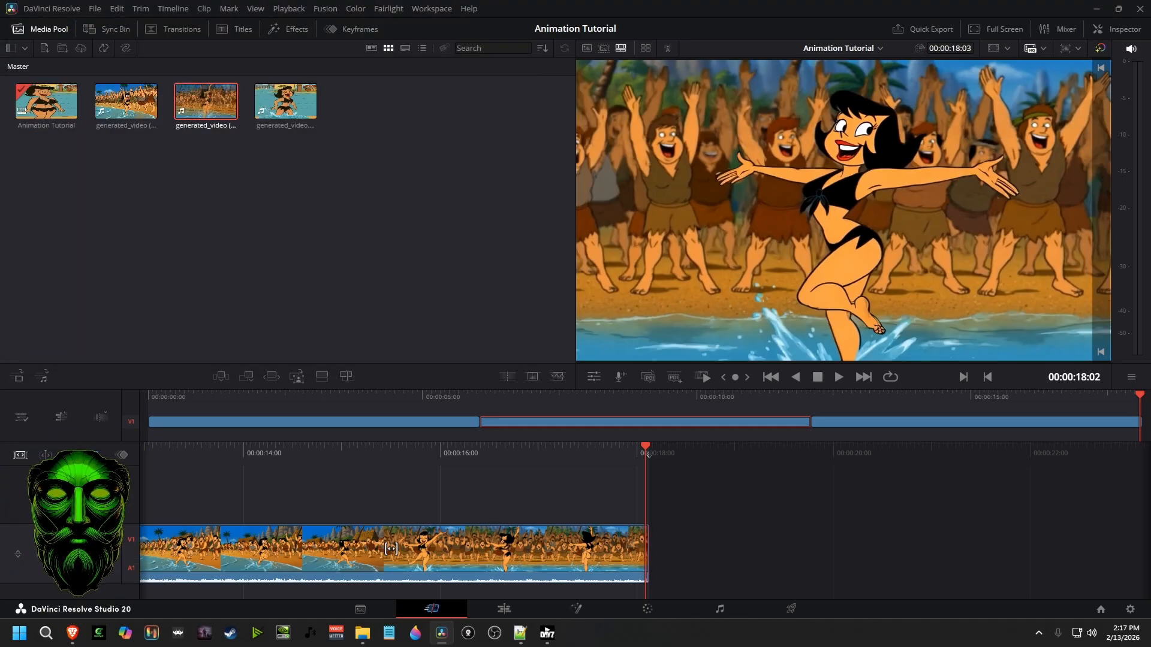
Switch to the Kie.ai page and replace the input image with "Animation Tutorial_00_00_18_02" from the Video In folder.
mouse_move(72, 634)
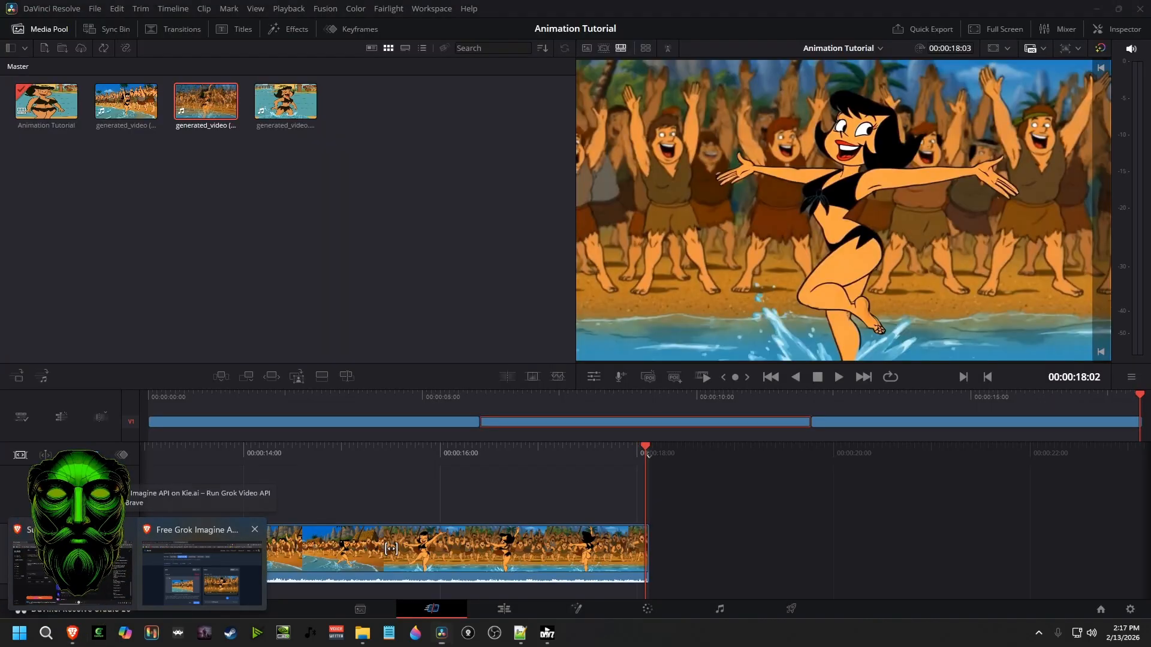
click(203, 572)
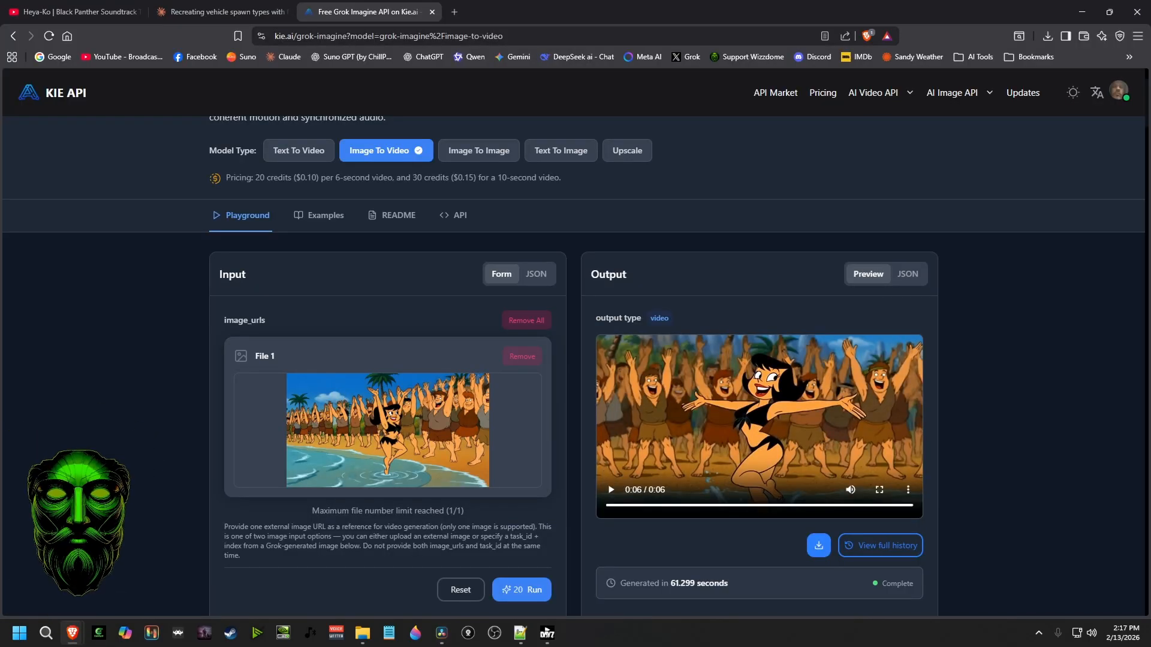
click(522, 356)
click(362, 633)
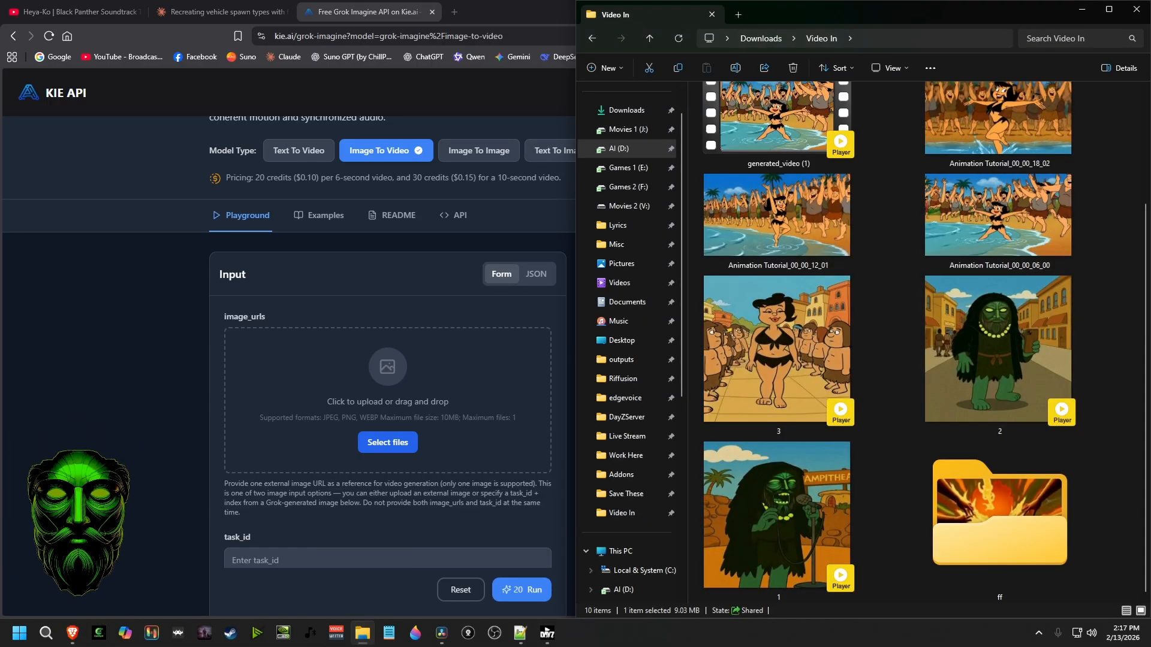
scroll(836, 547, up, 2)
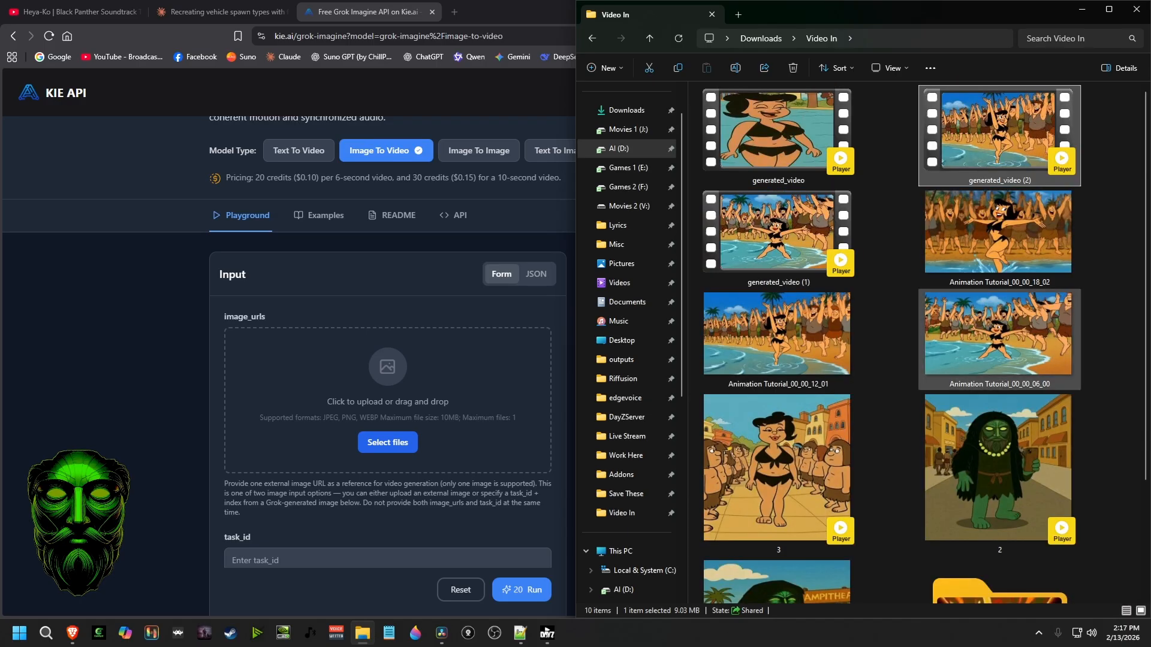
drag(998, 233, 359, 412)
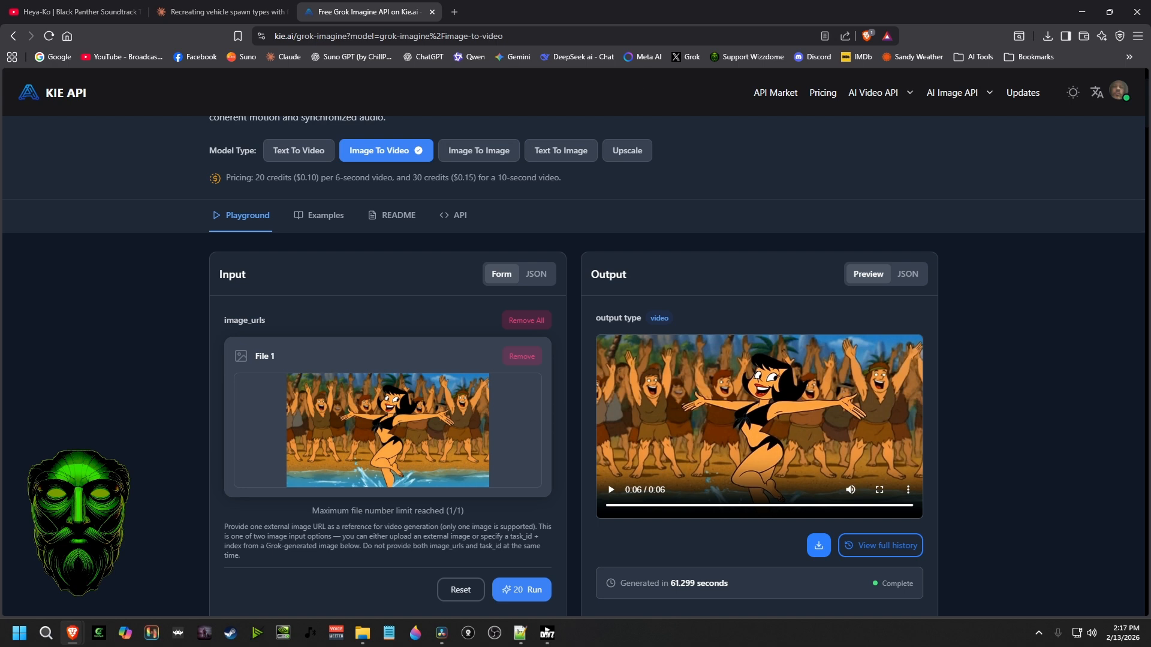
Check the form and run the video generation from the new still with the existing prompt, normal mode, 6-second duration and 720p resolution.
scroll(574, 359, down, 2)
scroll(574, 359, down, 5)
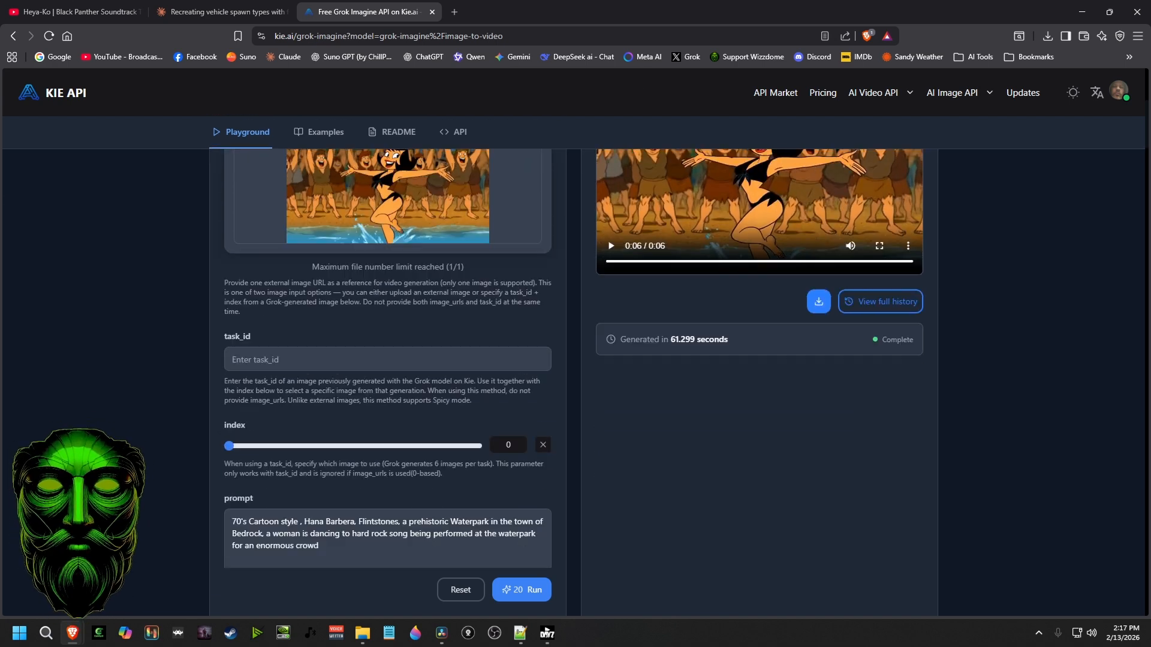
scroll(388, 369, down, 1)
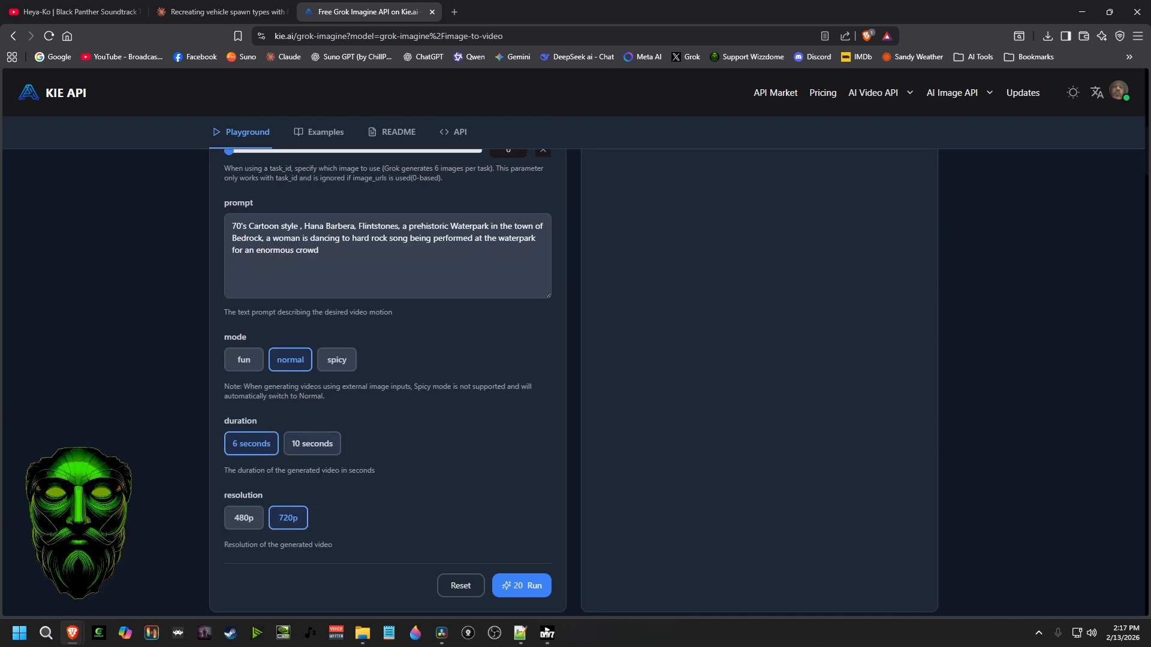
scroll(388, 369, up, 4)
scroll(387, 369, up, 6)
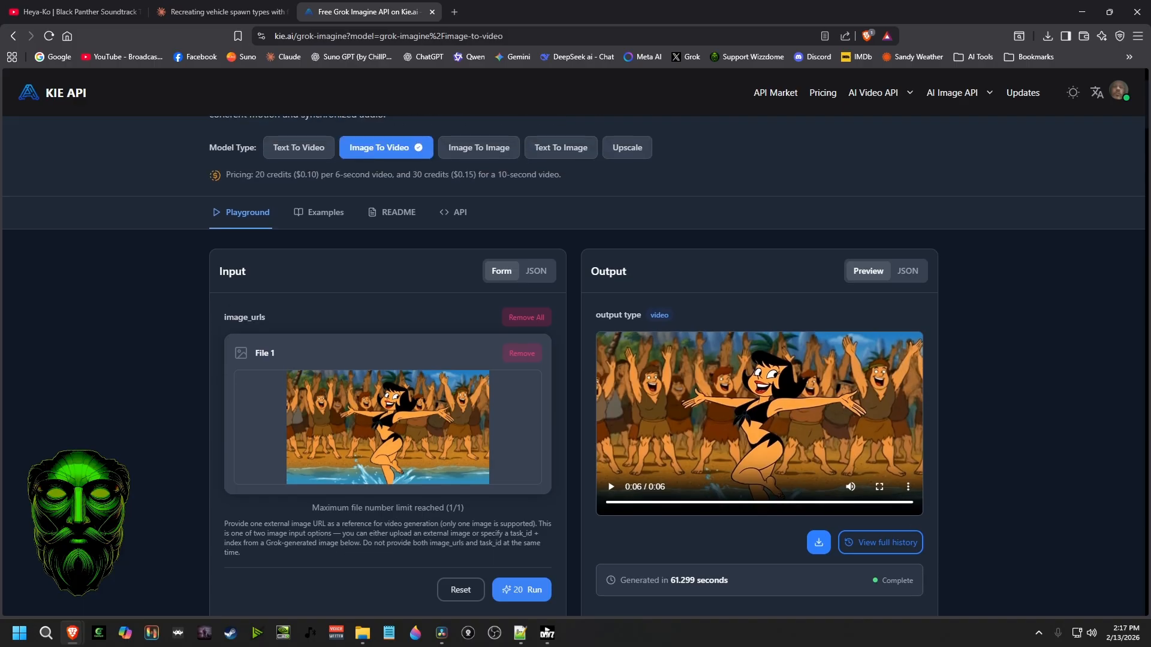
scroll(573, 365, down, 1)
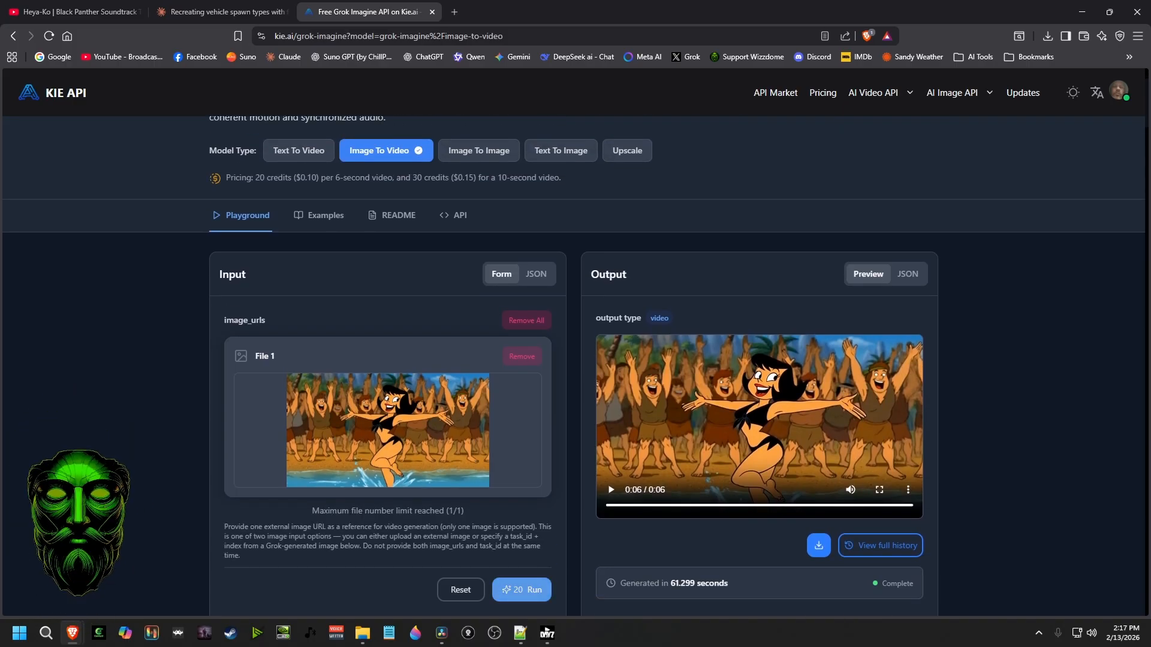
click(521, 590)
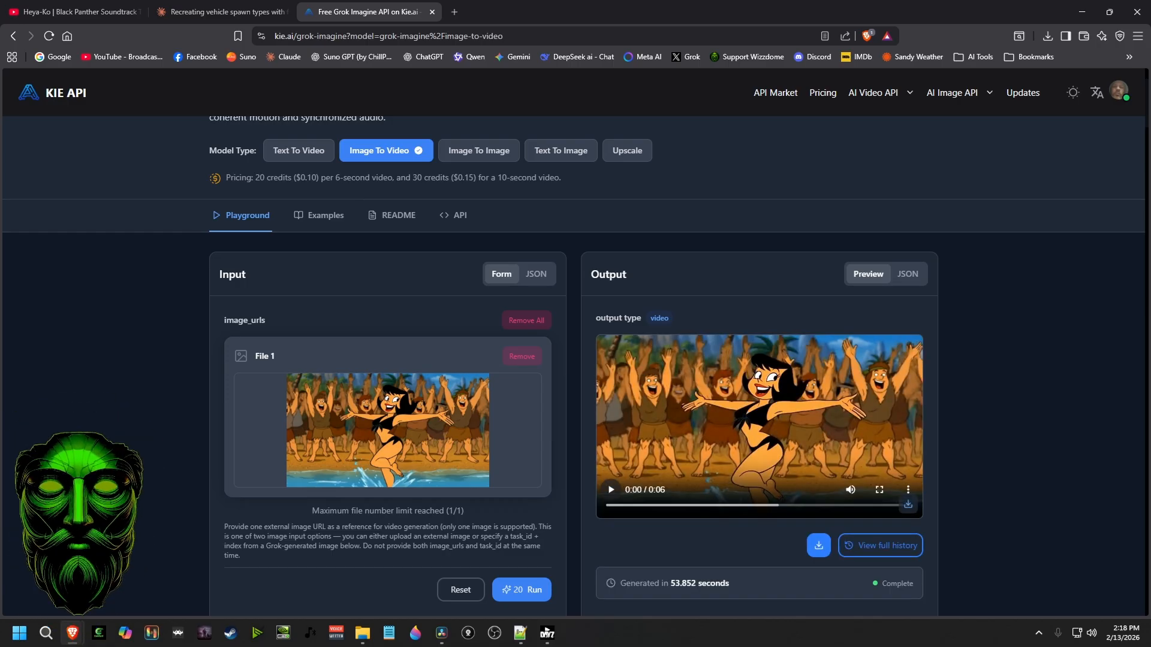
Play the newly generated clip in the output preview.
click(611, 489)
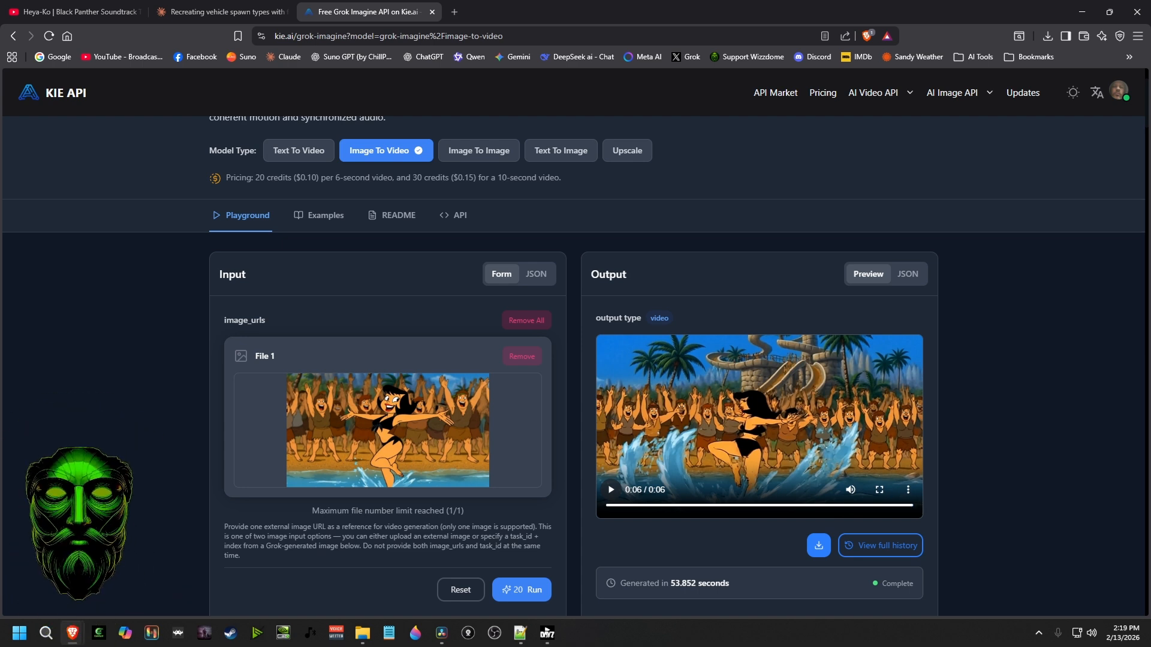
Try to run another generation from the same still with the same prompt and settings.
scroll(574, 360, down, 3)
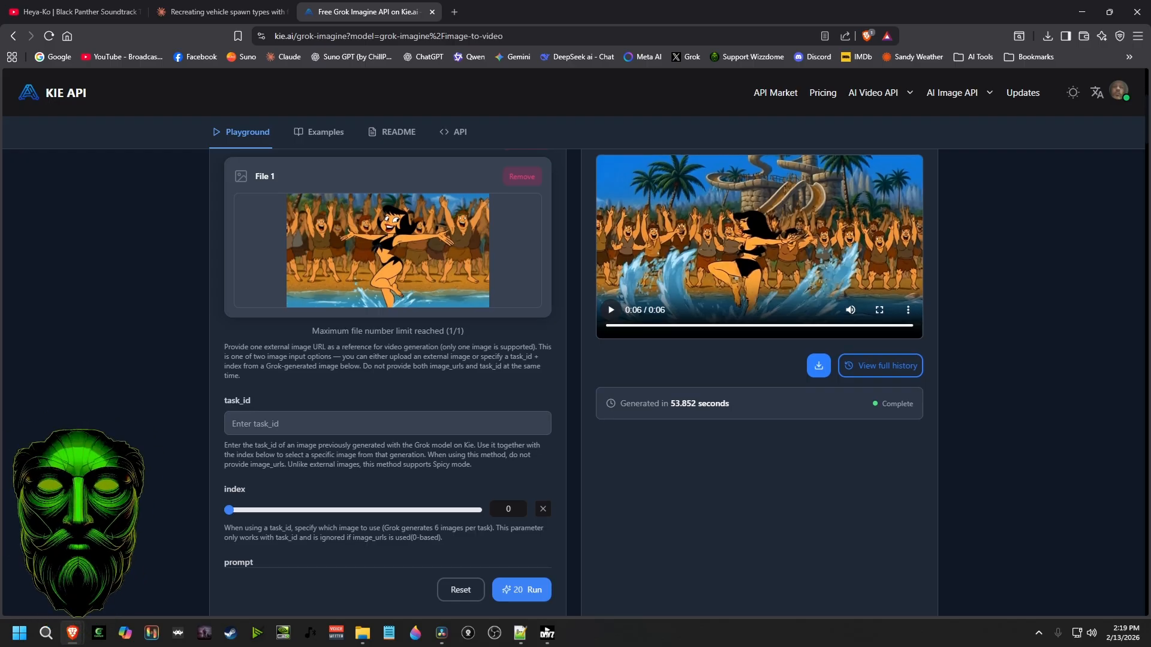
click(522, 590)
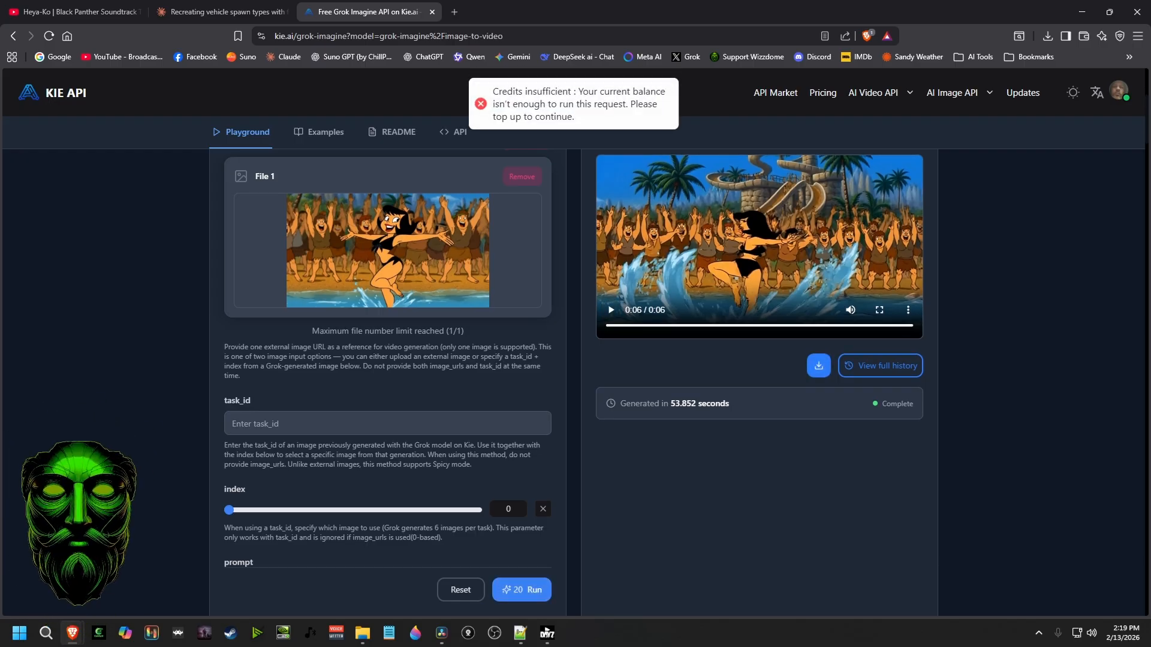
scroll(576, 360, up, 3)
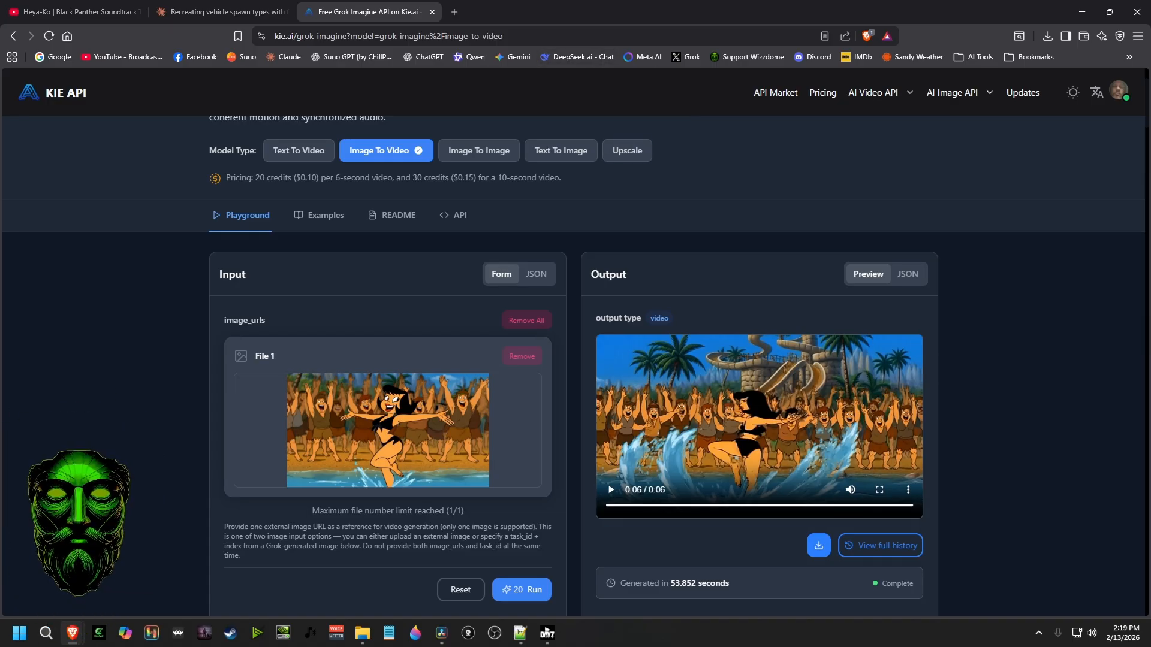
scroll(576, 360, down, 1)
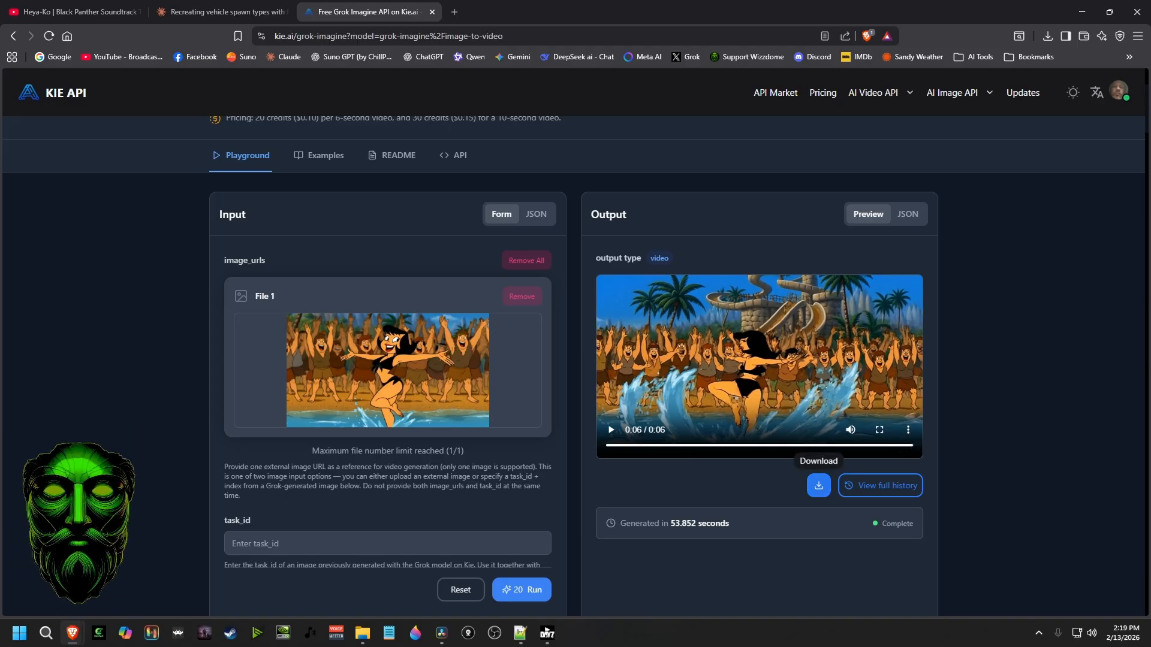
Download the generated clip, switch to DaVinci Resolve, and append generated_video (3) from the Video In folder to the end of the timeline.
click(819, 486)
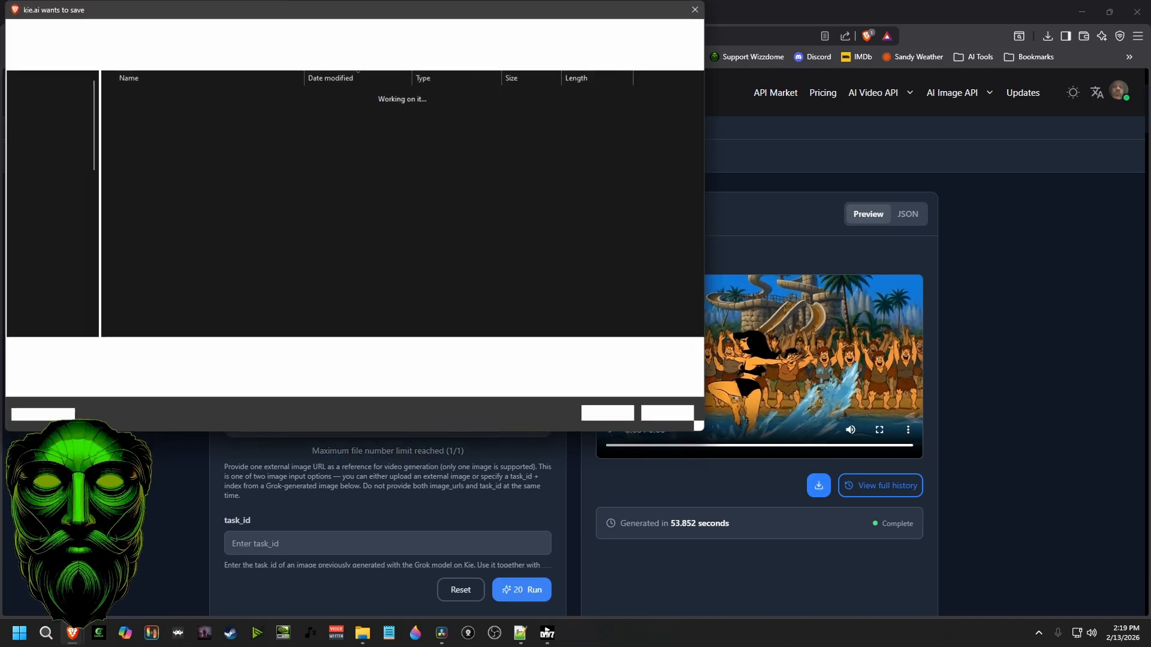
click(608, 414)
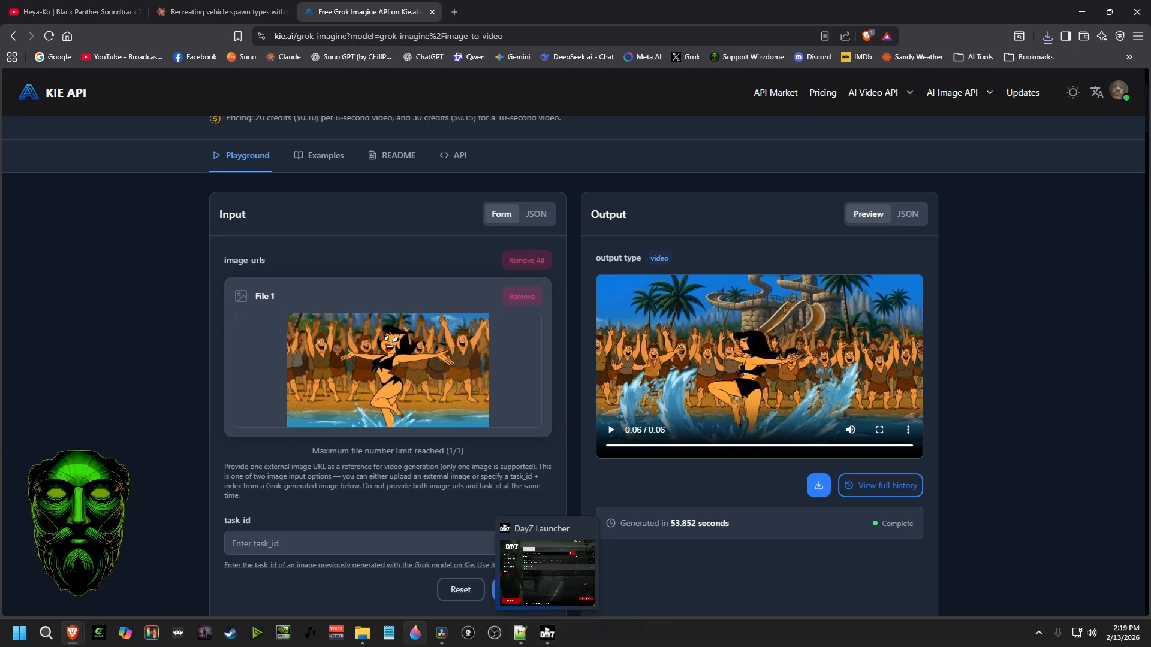
click(442, 633)
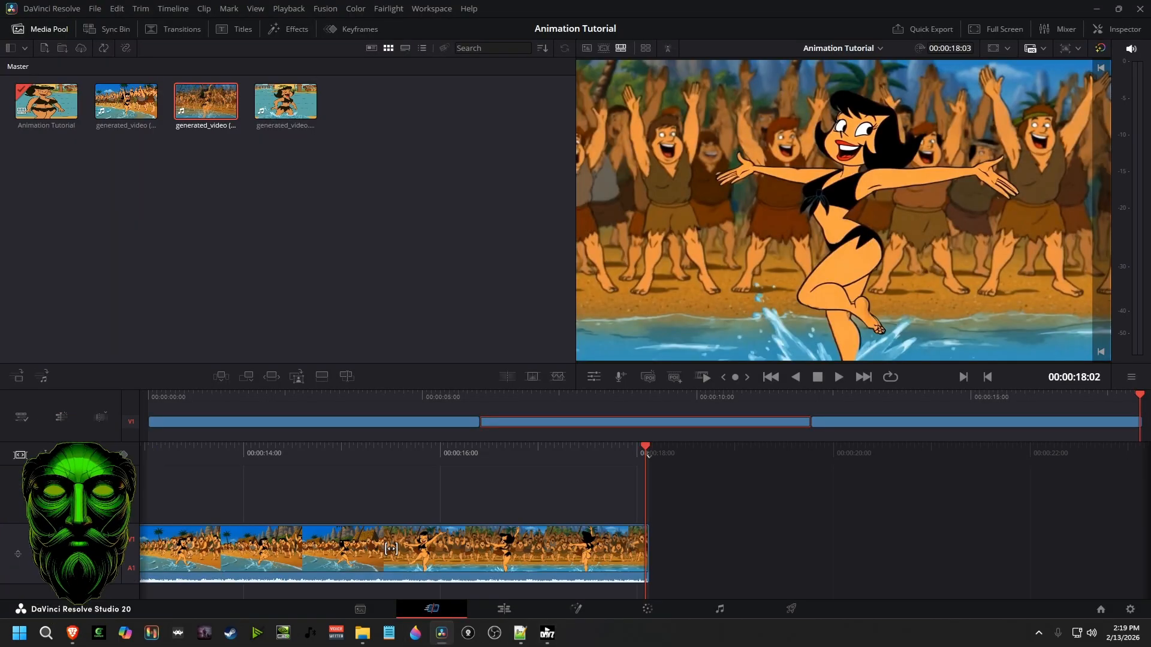
click(362, 633)
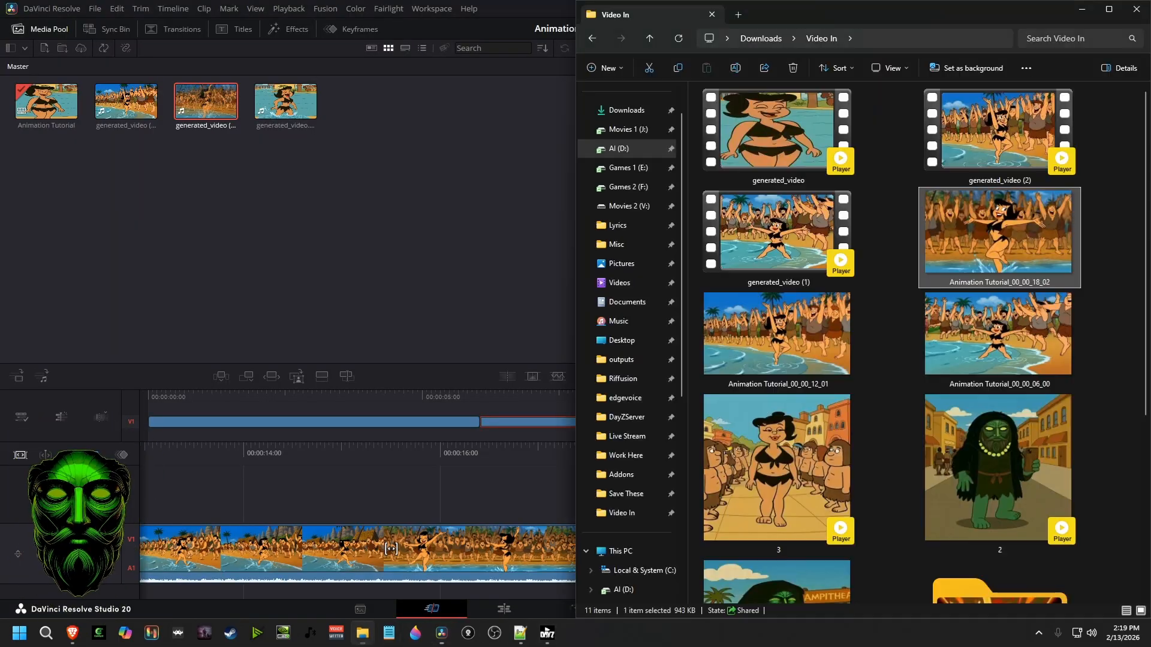
scroll(779, 420, down, 5)
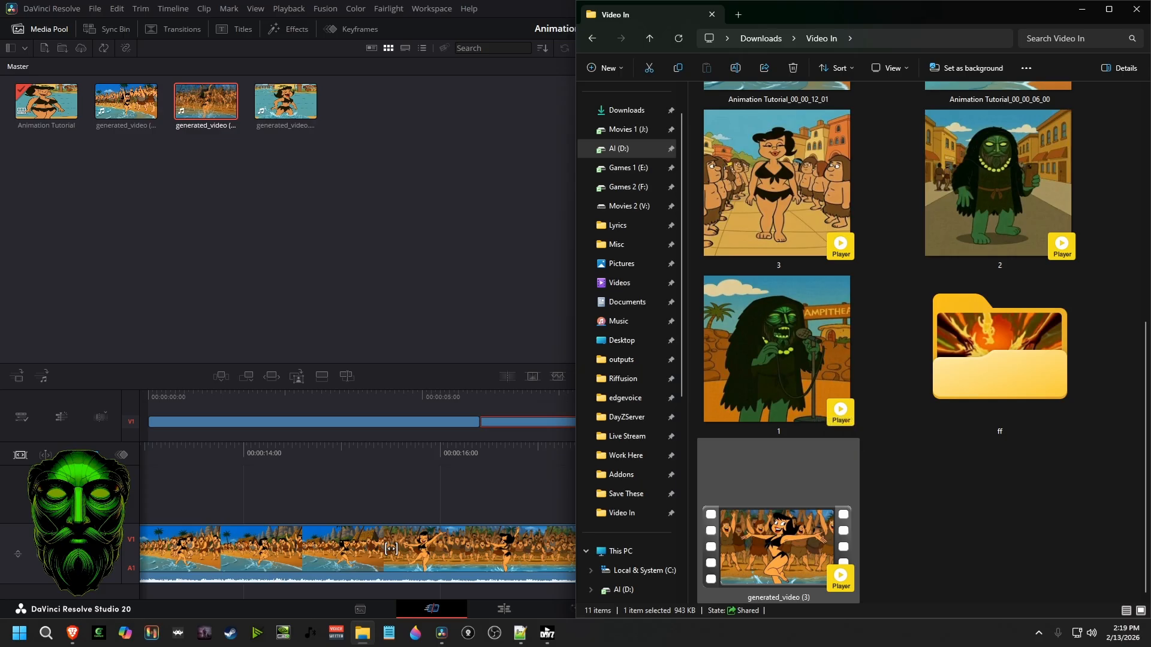
drag(779, 527, 796, 486)
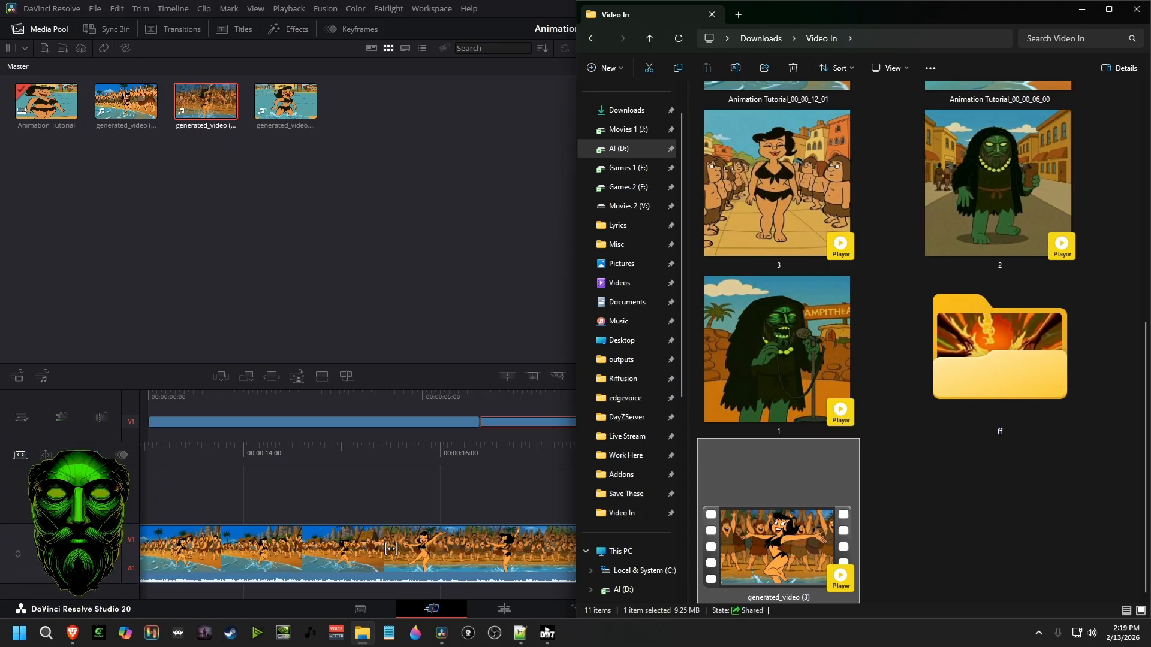
click(646, 454)
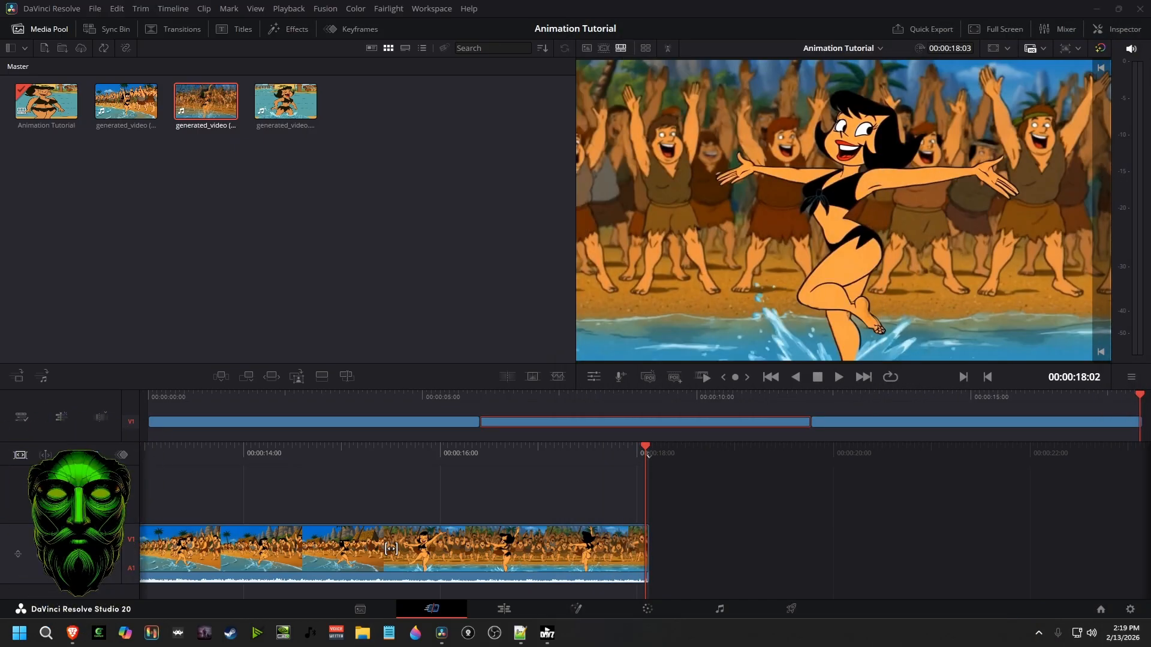
drag(1150, 540, 741, 569)
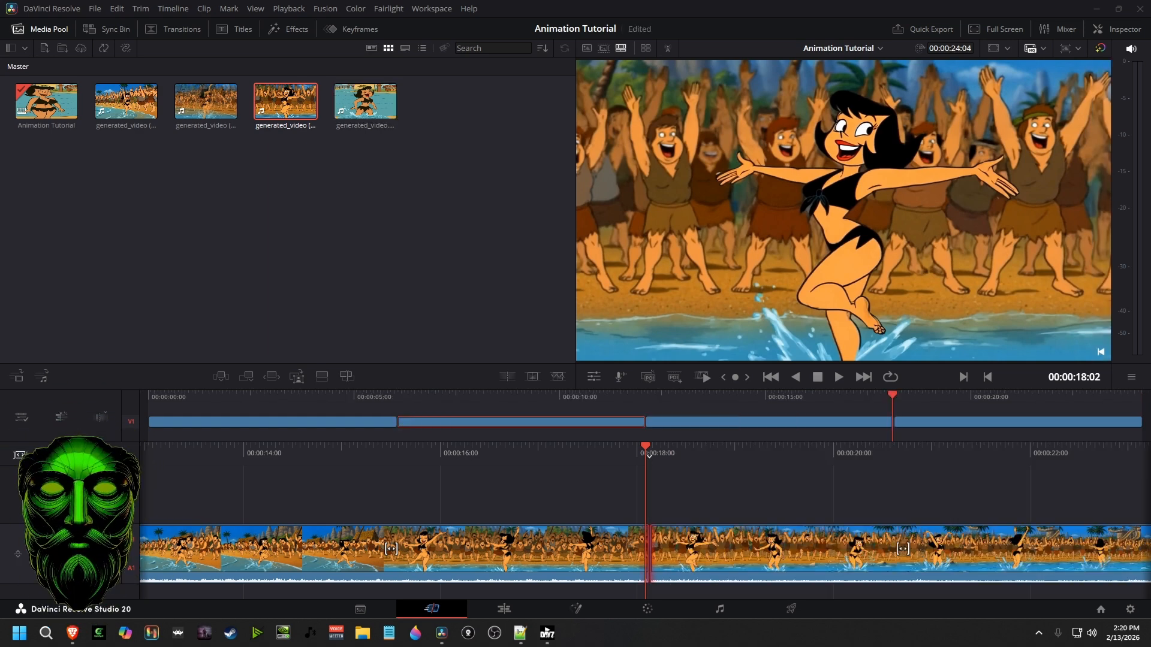
Return to the start of the timeline and play the whole sequence with the new clip.
click(771, 377)
click(771, 377)
click(771, 377)
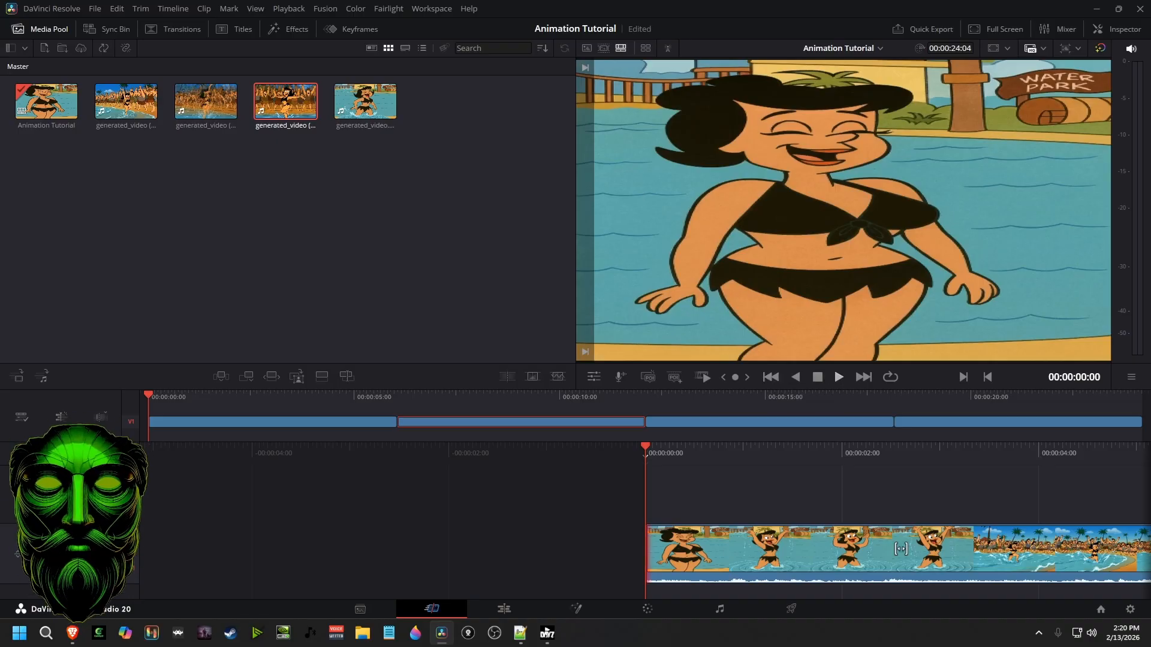
key(space)
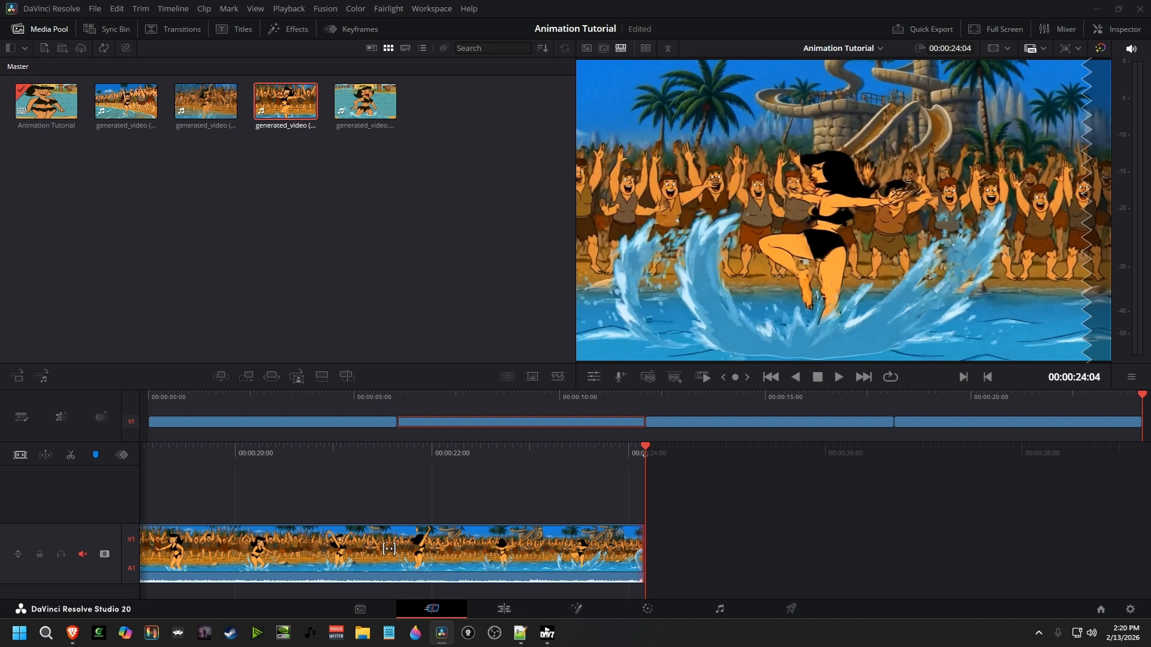
Unmute the timeline track and save the project.
click(83, 555)
click(83, 555)
click(82, 555)
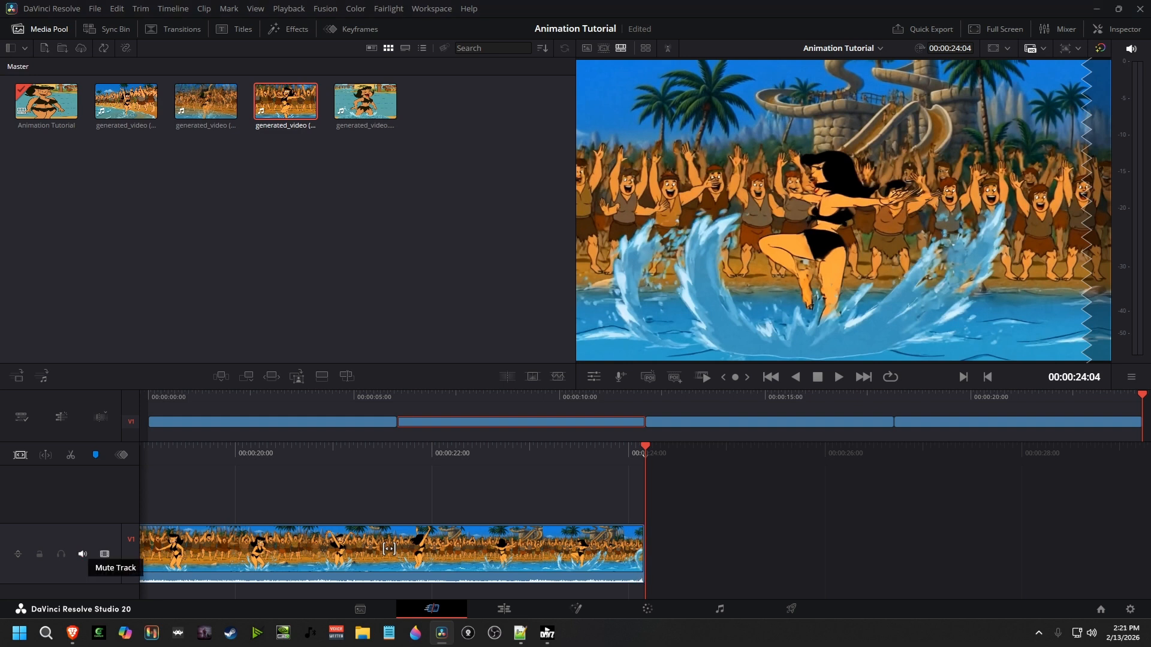
click(83, 555)
key(ctrl+s)
click(83, 554)
key(ctrl+s)
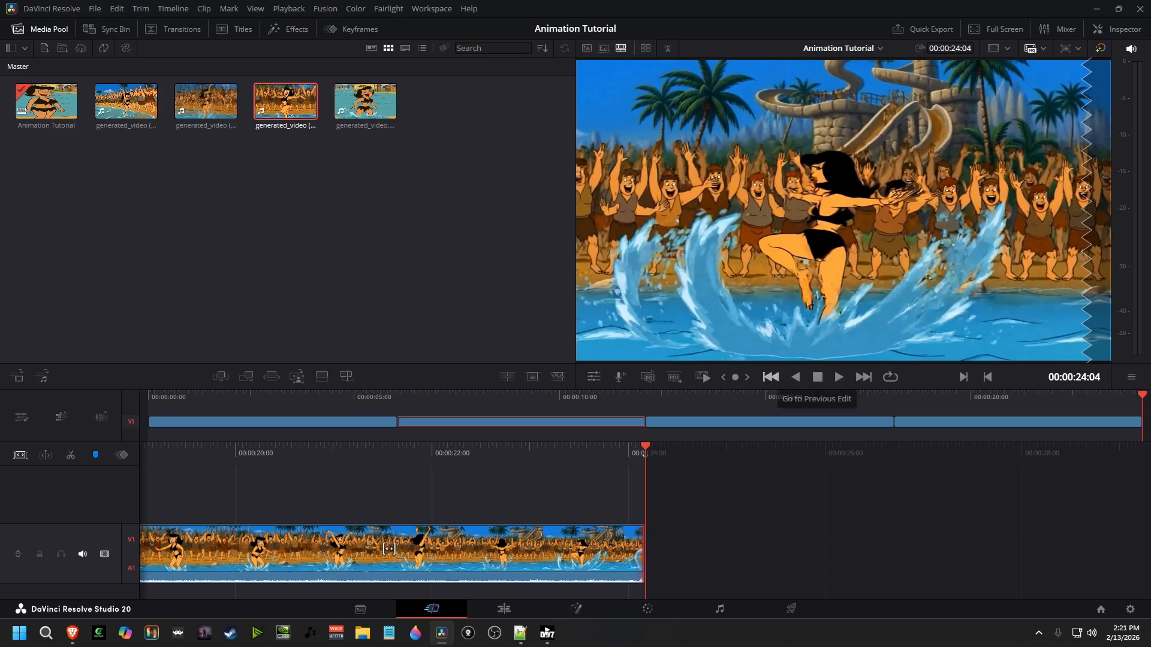
Rewind to the beginning and play the full timeline with its sound on.
click(770, 378)
click(771, 378)
click(771, 377)
click(771, 378)
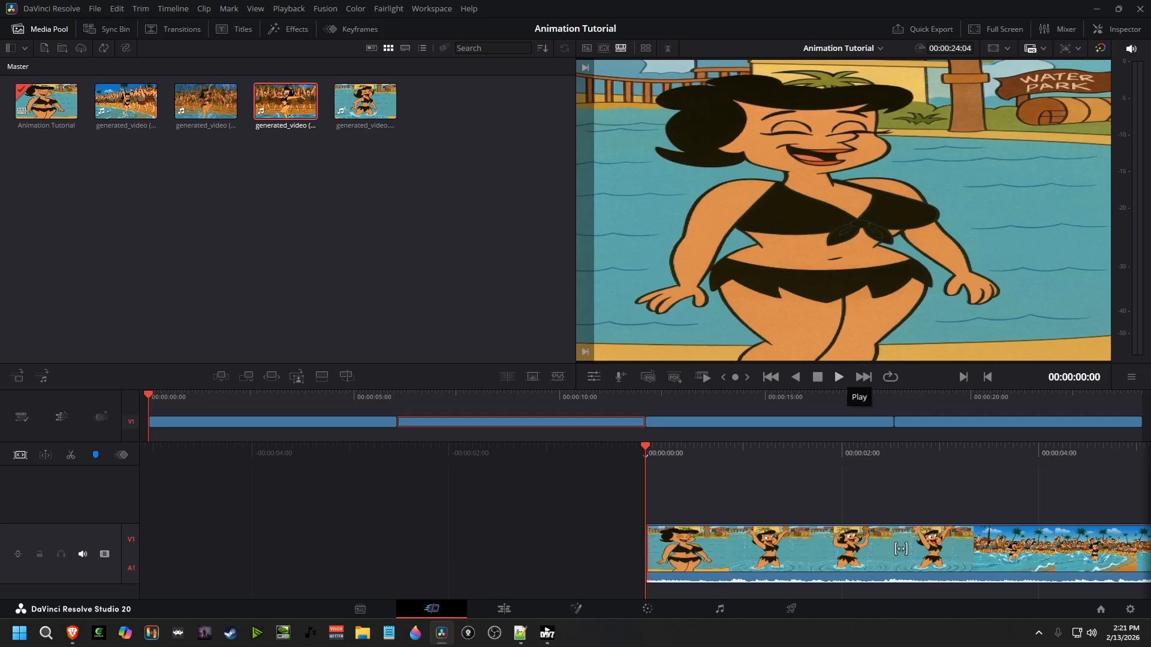
click(839, 377)
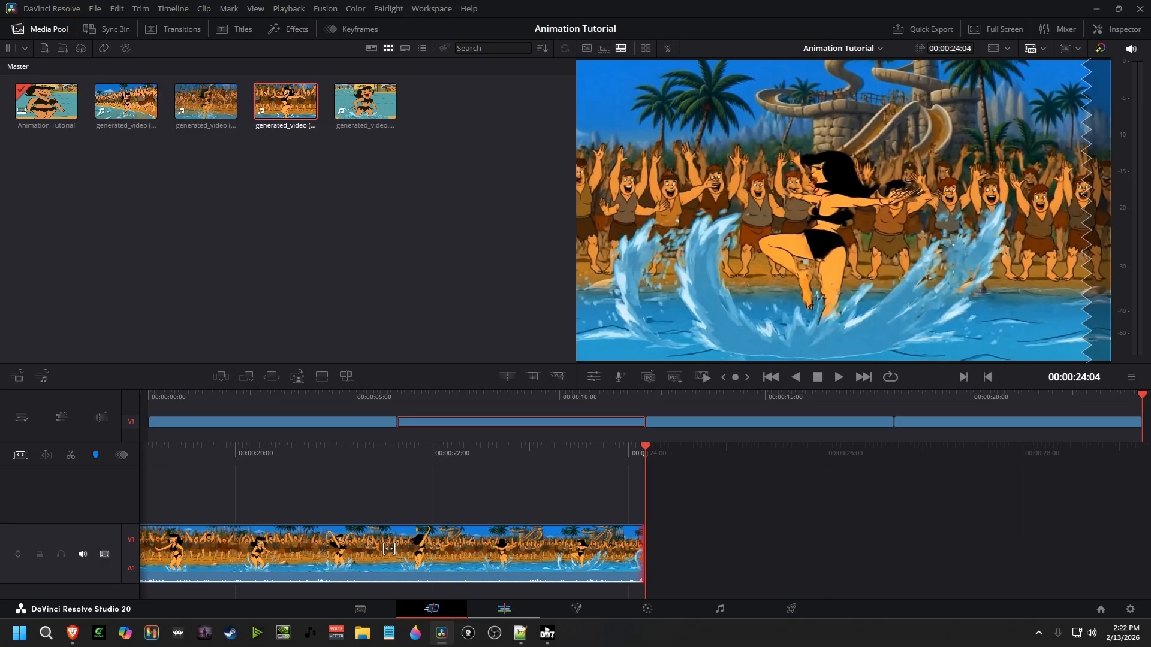
Switch to the Edit page and add a stereo audio track to the timeline.
click(504, 609)
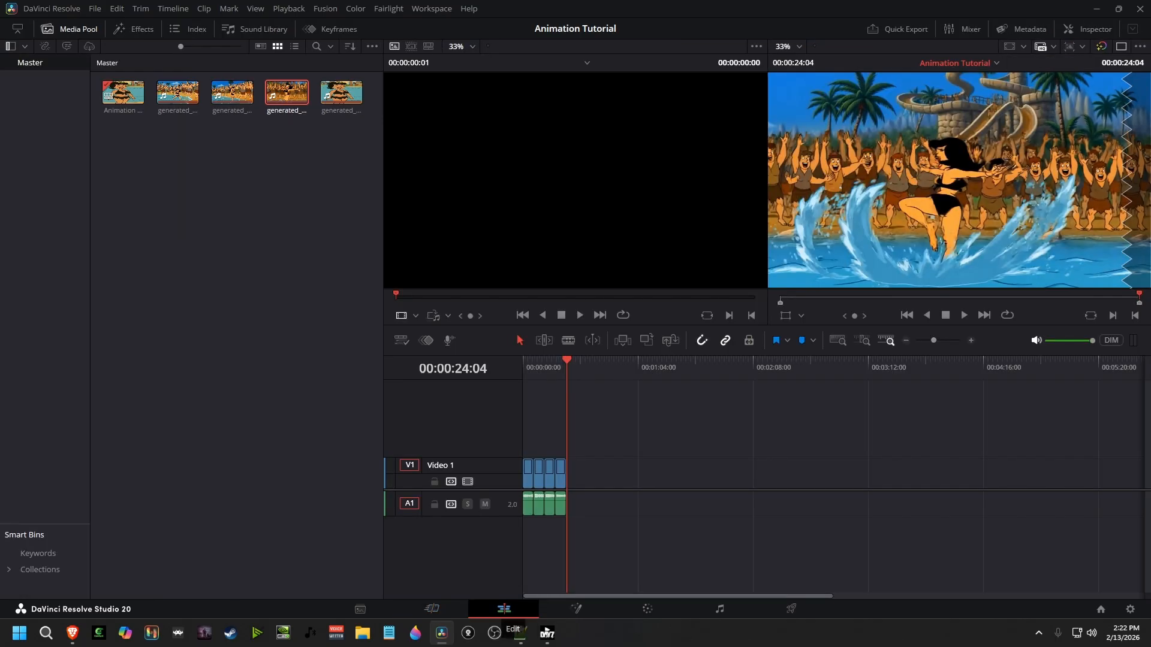
drag(574, 514, 520, 501)
click(530, 536)
right_click(496, 388)
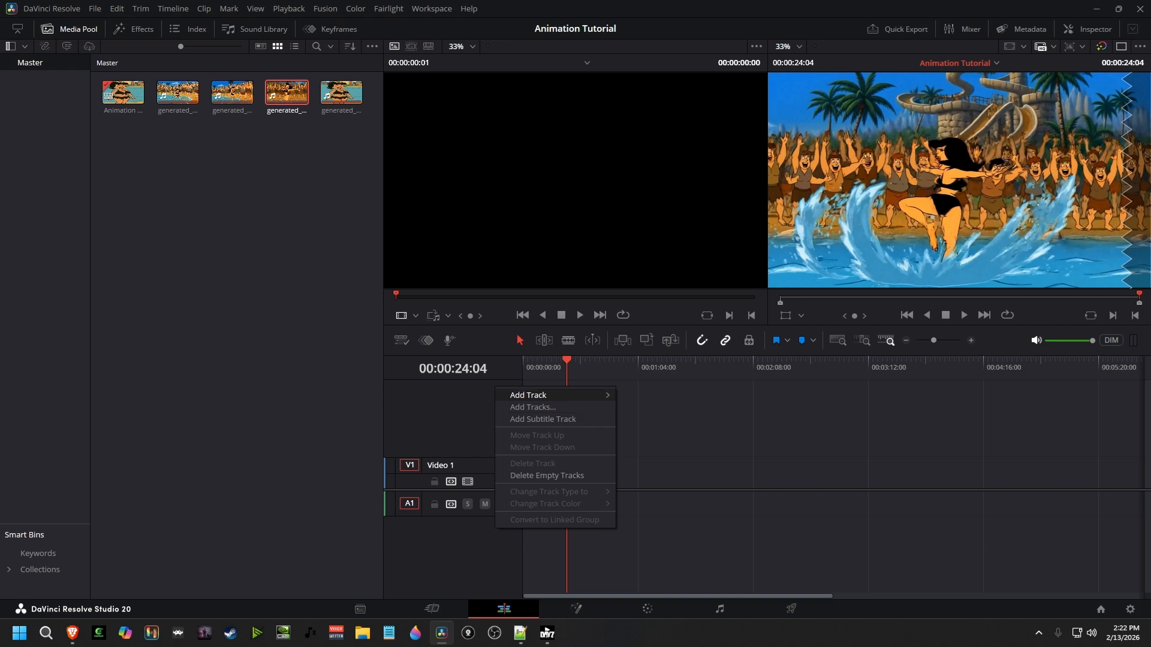
mouse_move(540, 395)
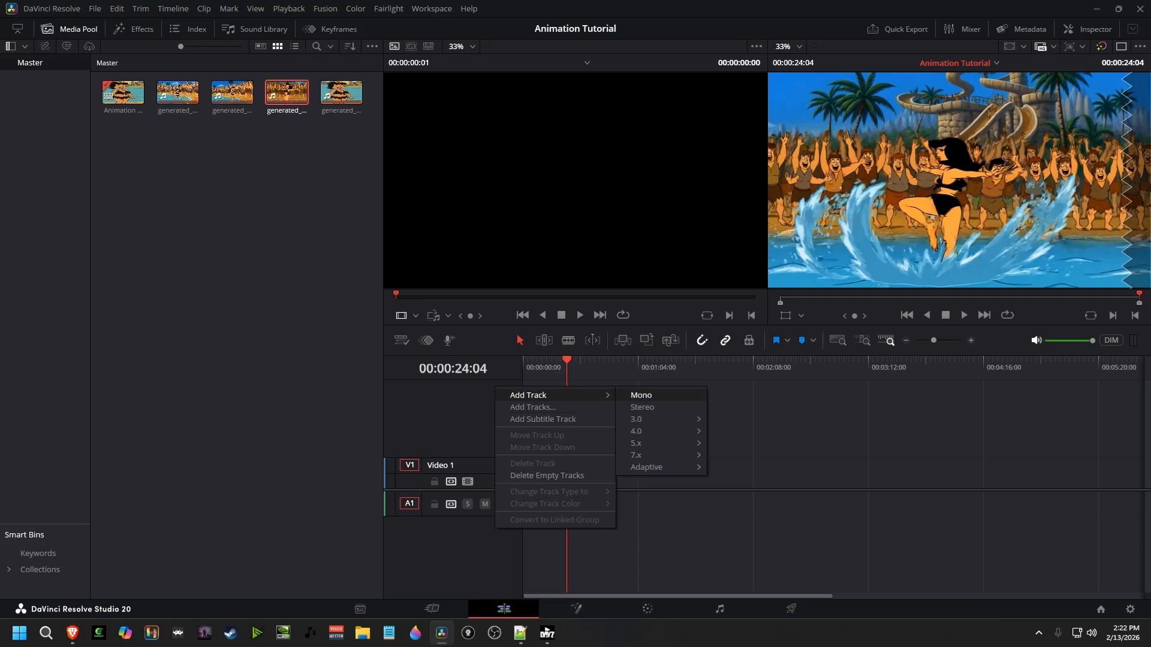
click(642, 407)
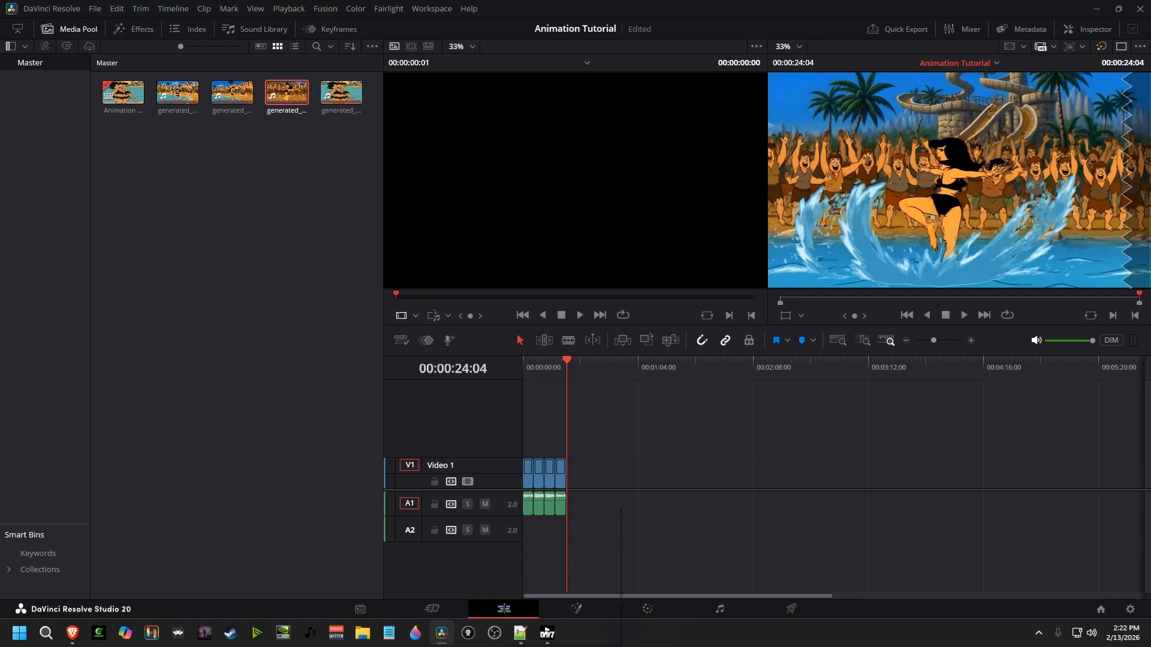
Delete audio track A1 together with the sound of the generated clips.
right_click(500, 506)
mouse_move(534, 512)
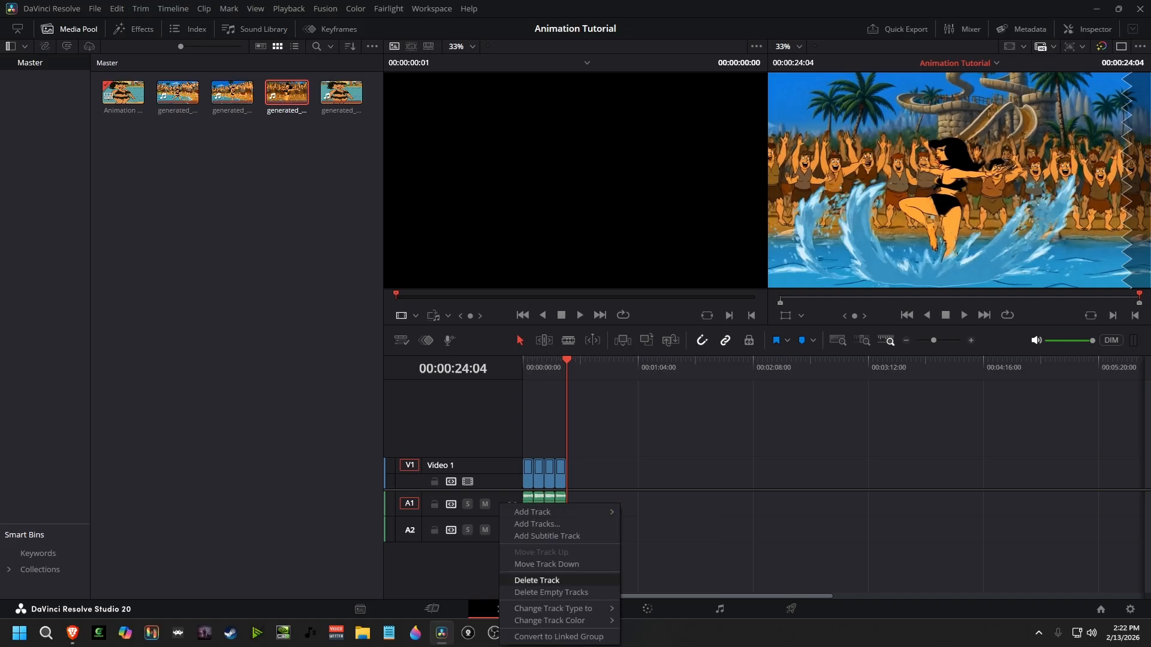
click(536, 580)
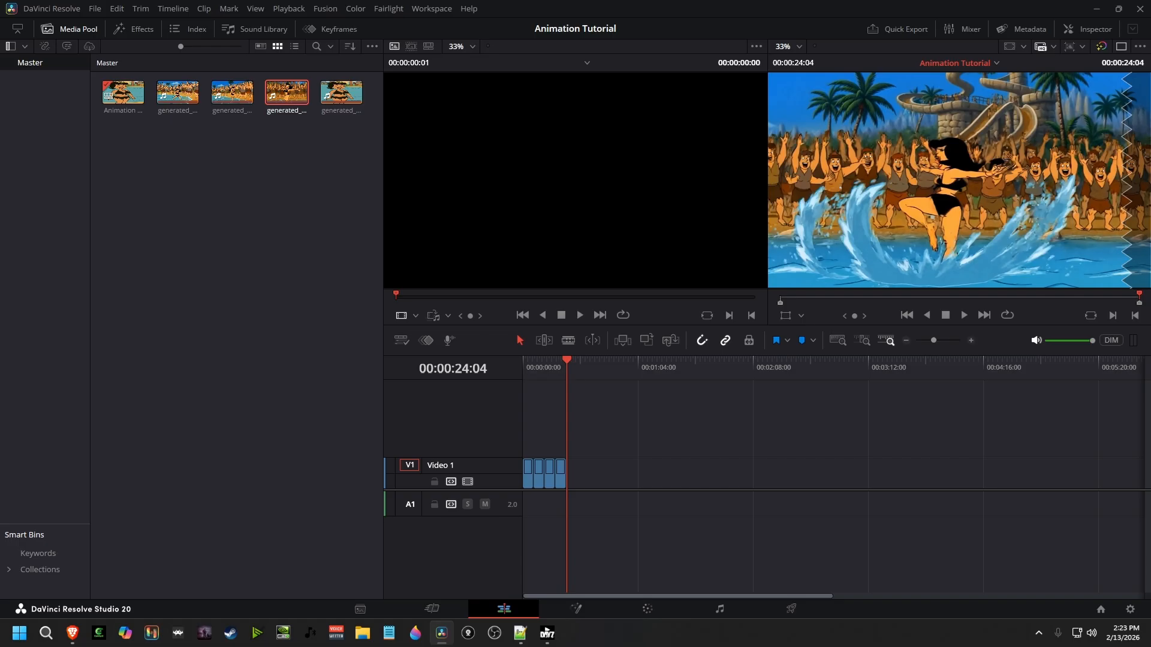
Combine all the video clips on track V1 into a new compound clip named "loop1".
drag(579, 451, 519, 488)
right_click(538, 473)
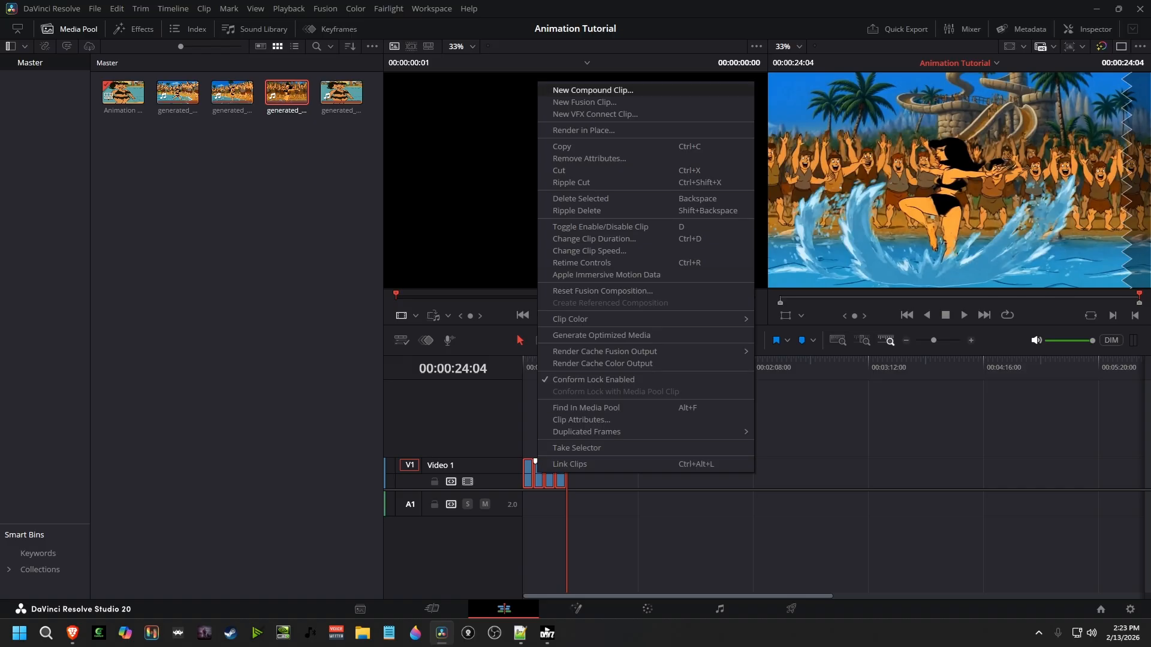
click(593, 90)
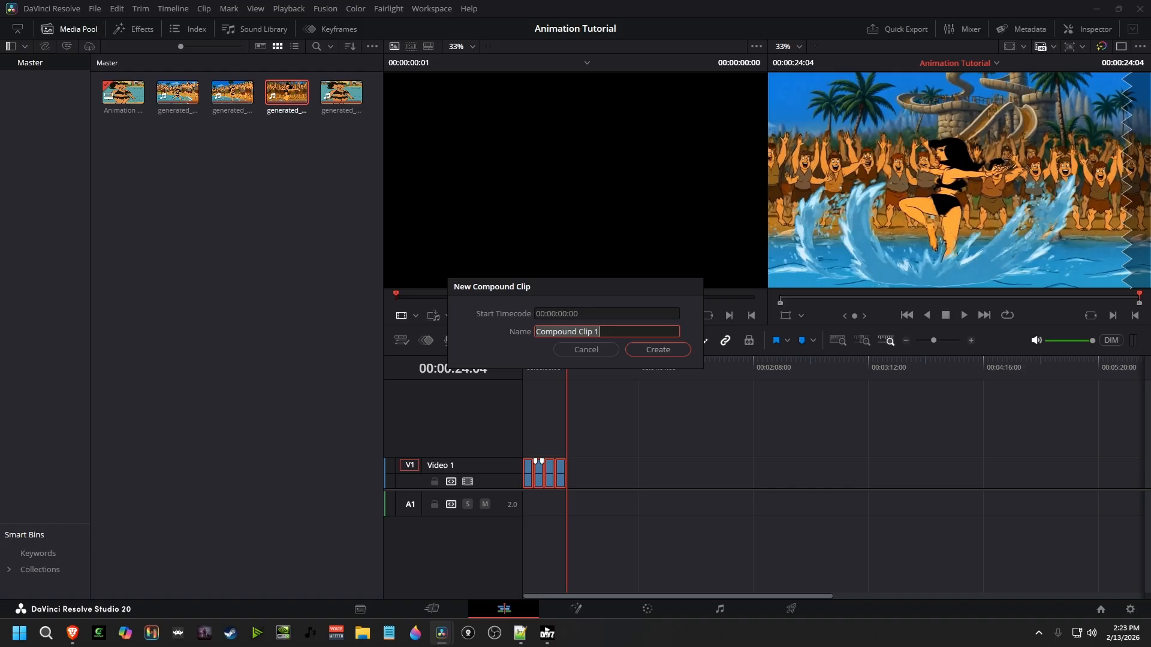
text(a)
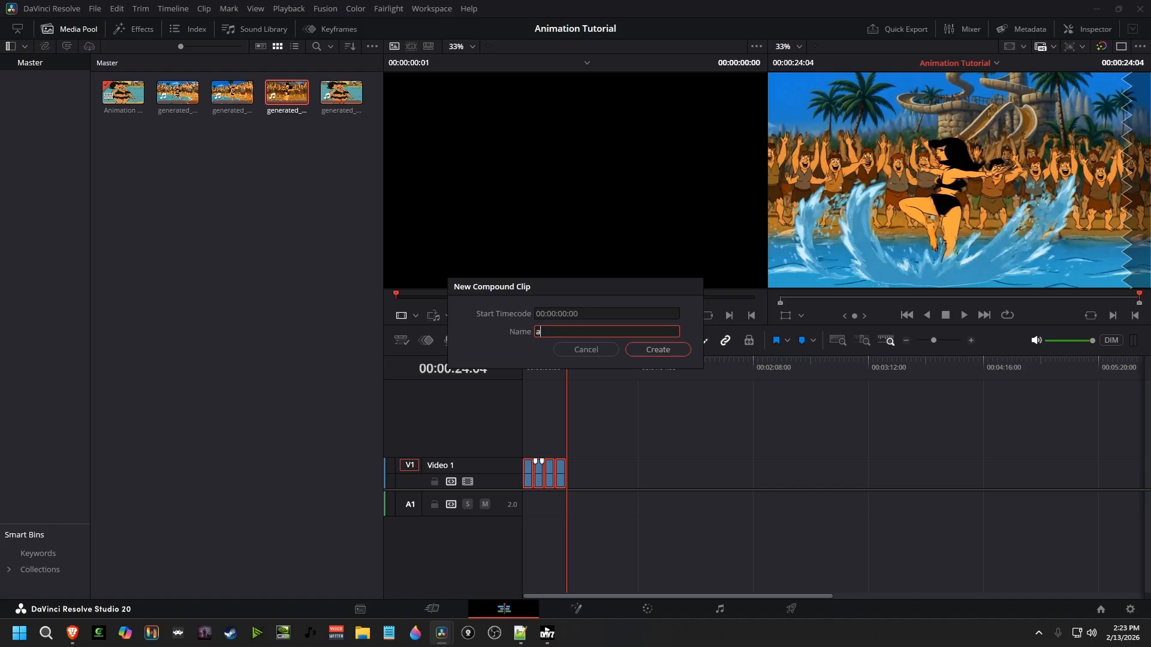
text(nimate)
key(BackSpace)
key(BackSpace)
key(BackSpace)
key(BackSpace)
key(BackSpace)
key(BackSpace)
text(loop)
text(1)
key(Return)
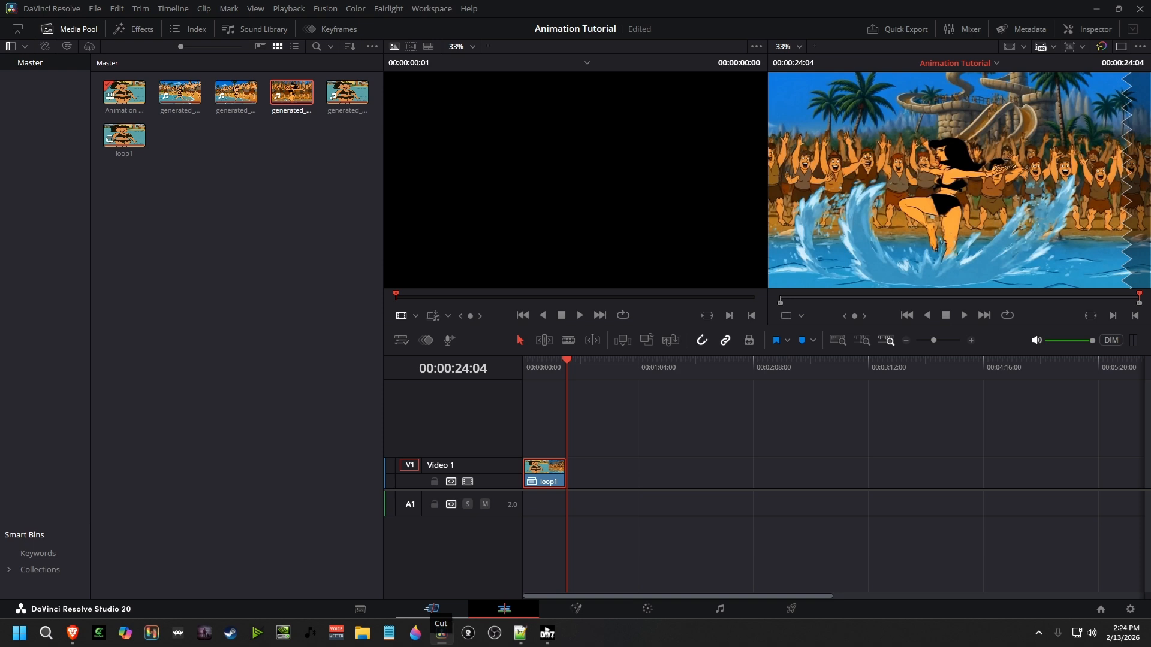
On the Cut page, copy the loop1 clip and paste the duplicate at the end of the timeline.
click(431, 608)
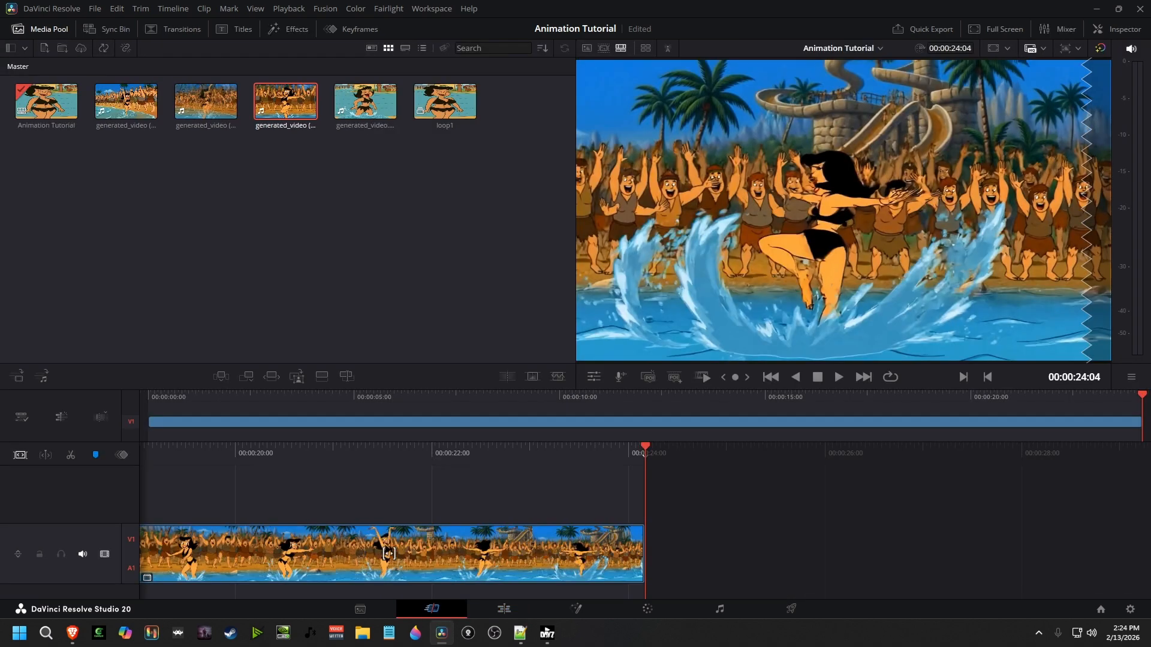
click(388, 553)
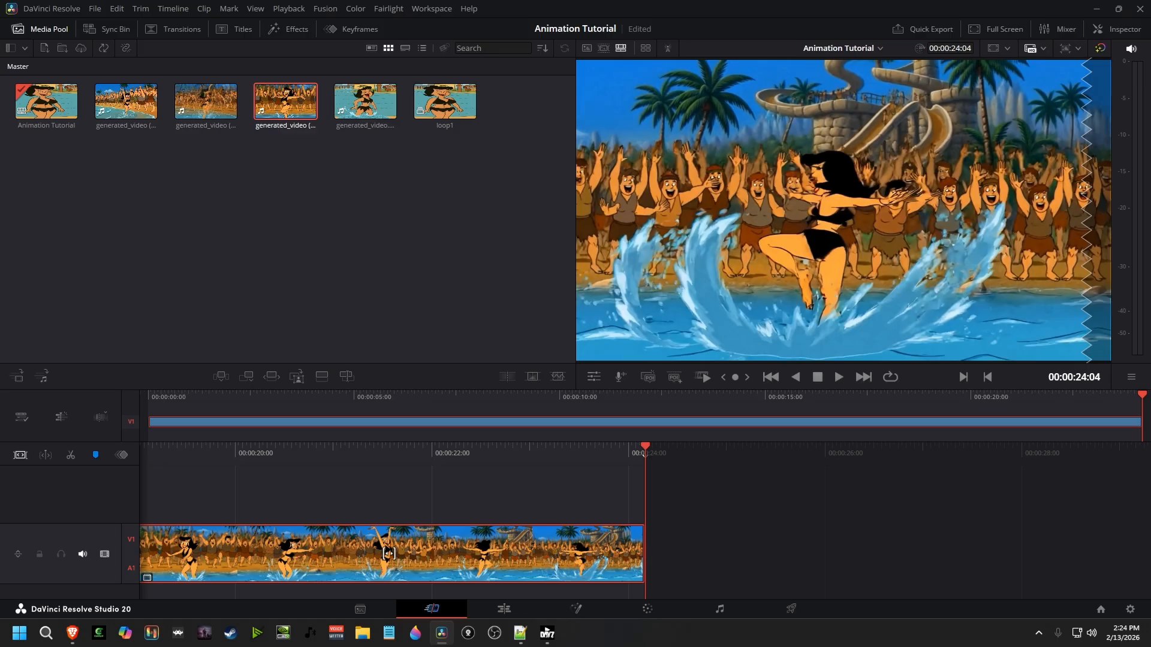
right_click(490, 549)
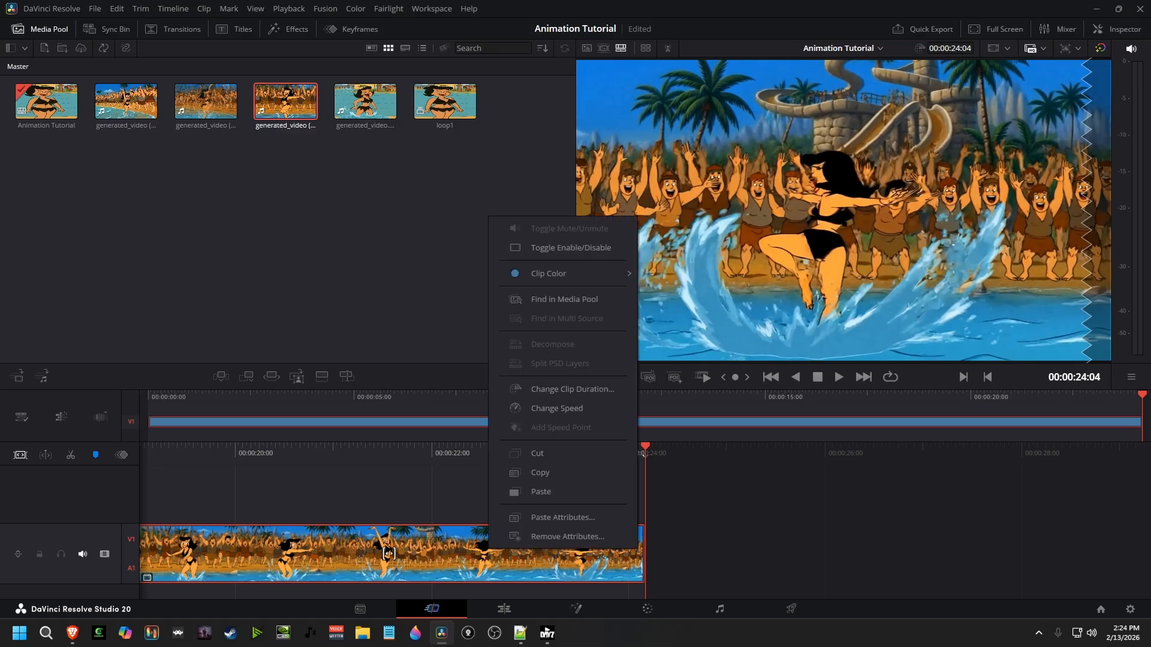
click(540, 473)
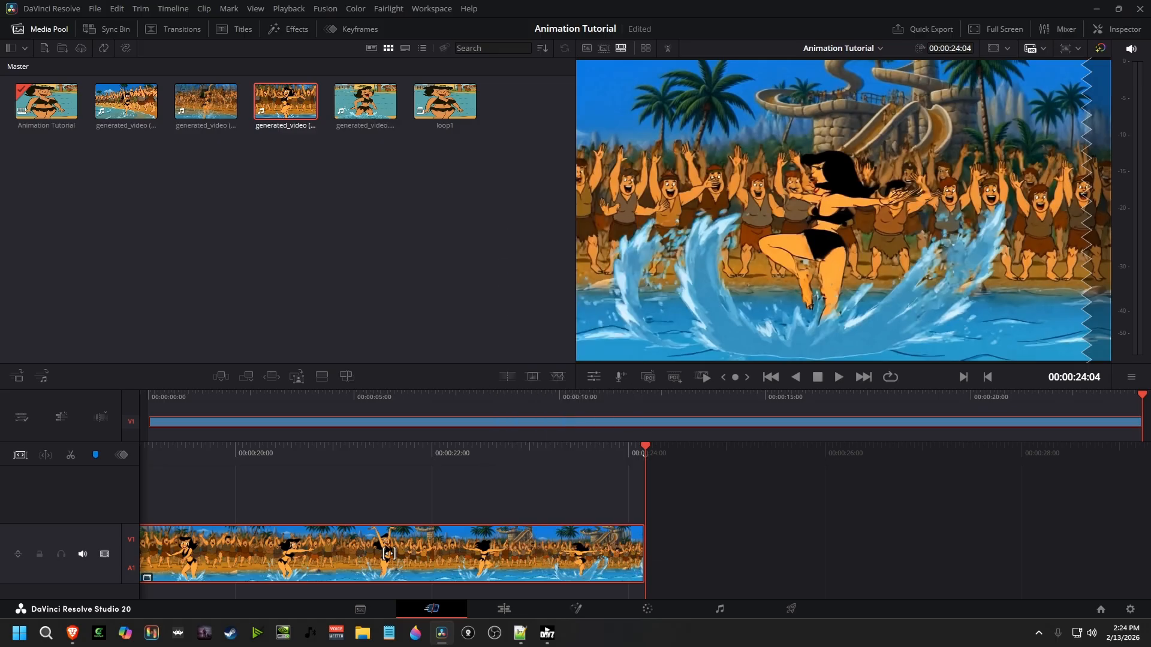
key(ctrl+v)
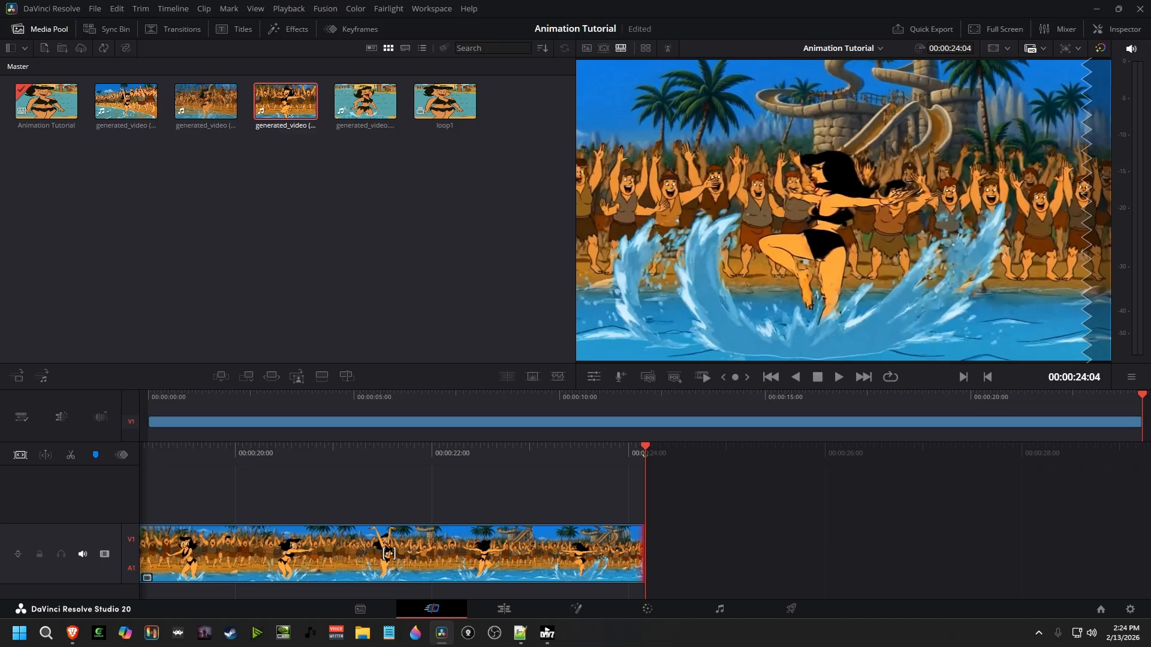
right_click(678, 559)
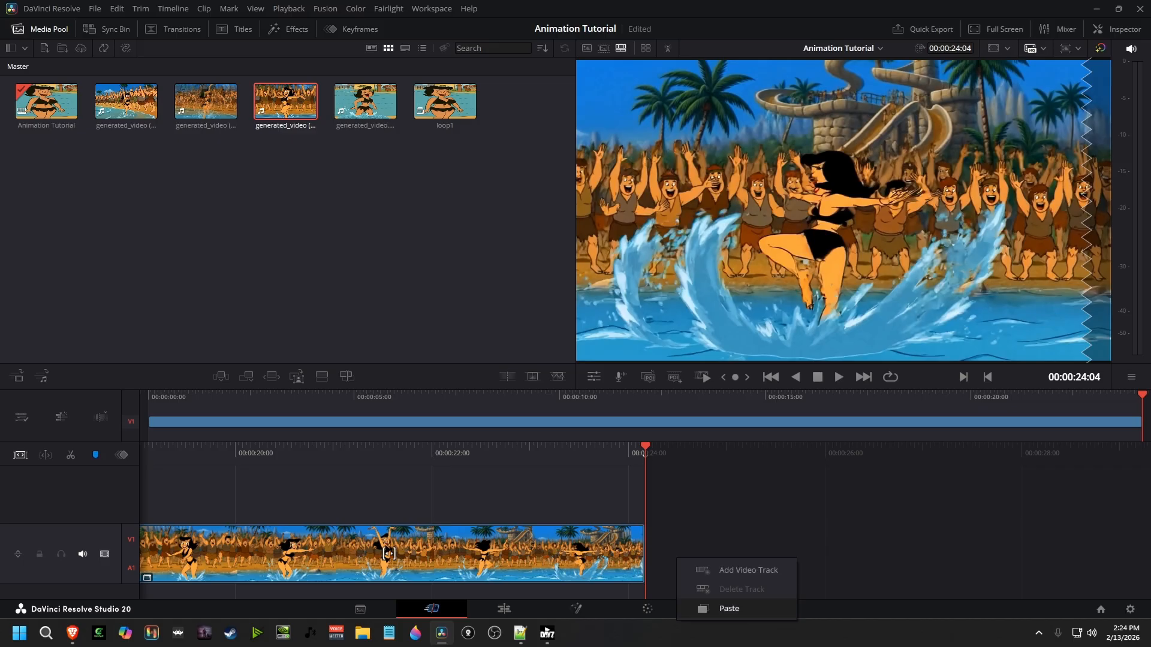
key(Return)
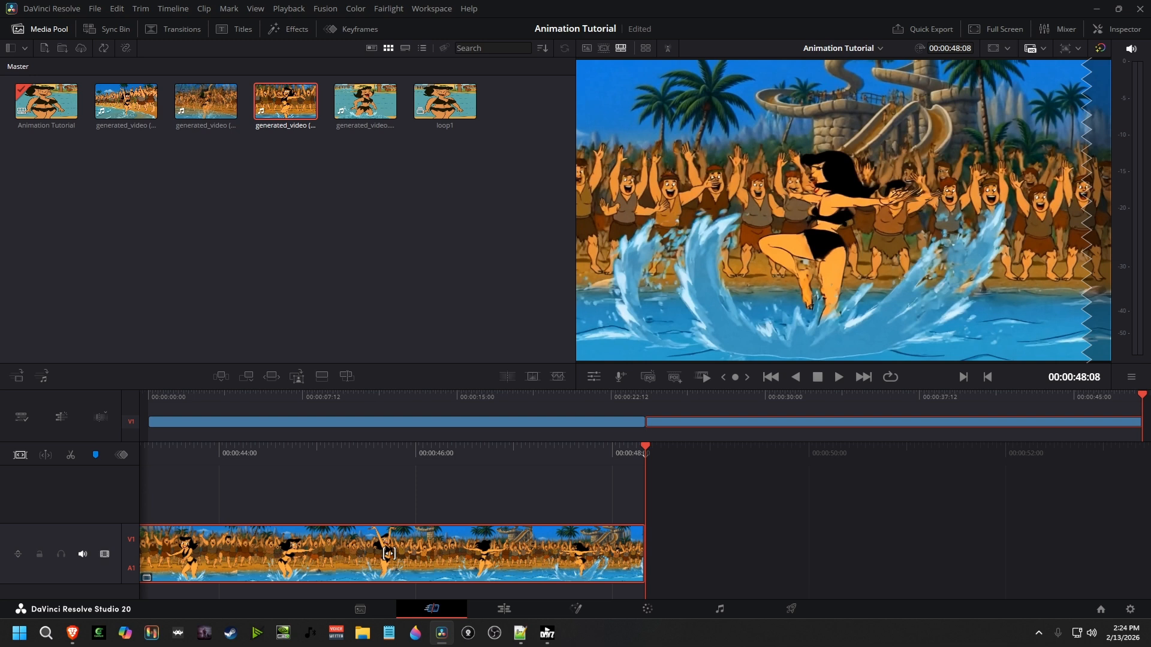
Reverse the playback direction of the second loop1 clip on the timeline through its Speed Change settings.
click(771, 377)
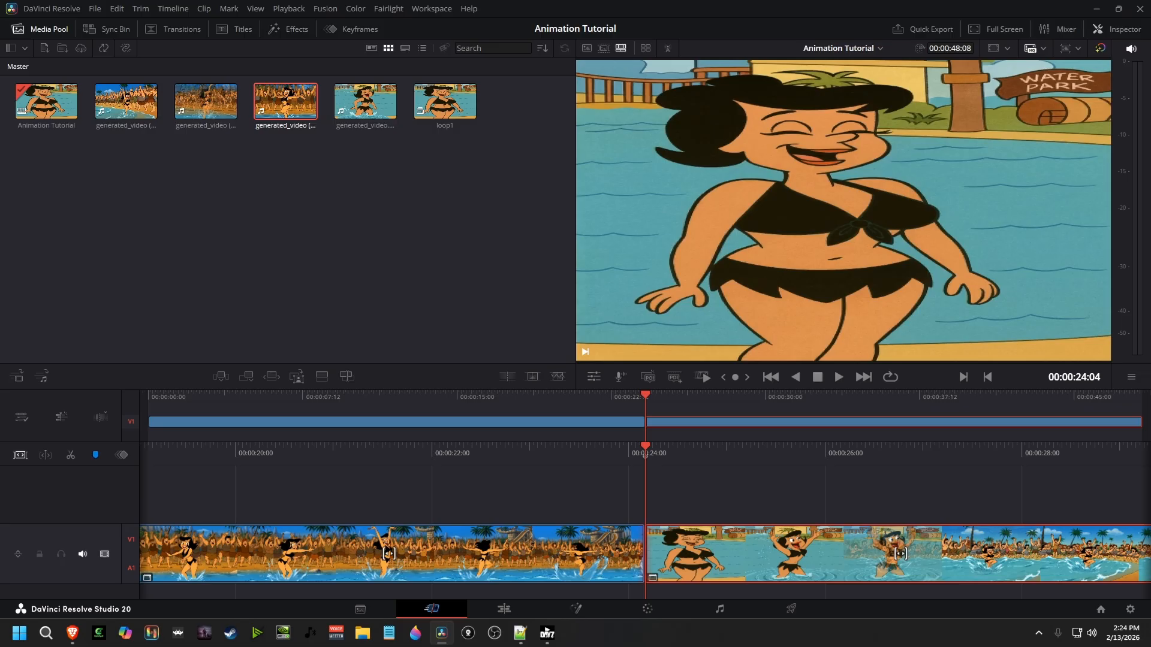
click(1116, 28)
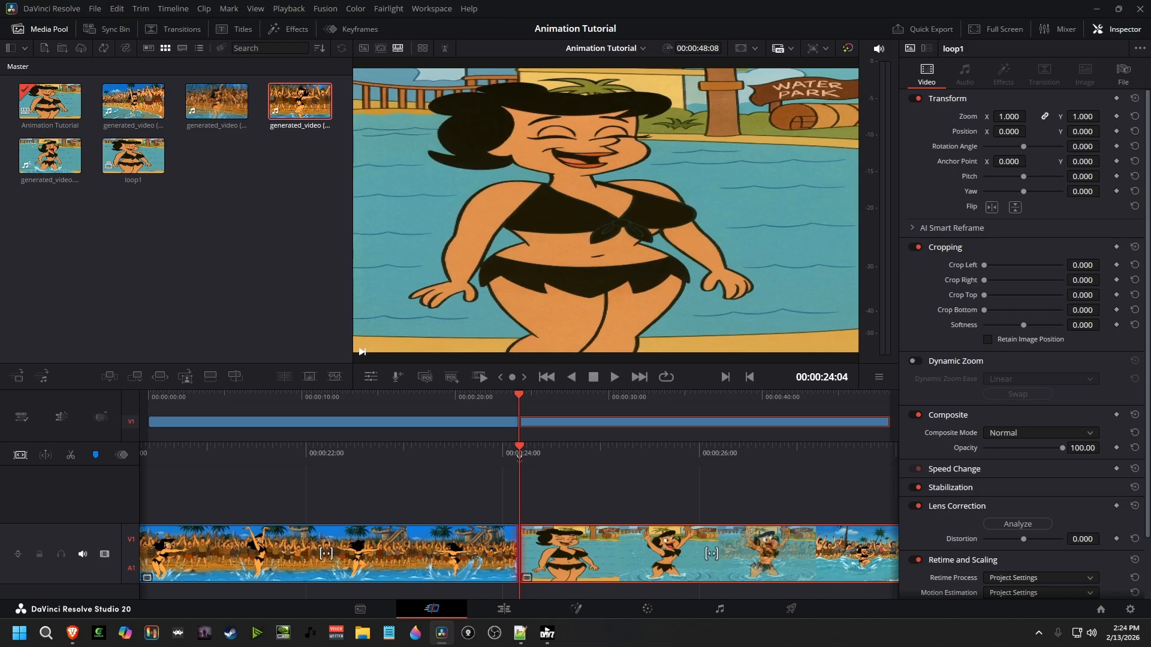
click(947, 98)
click(946, 117)
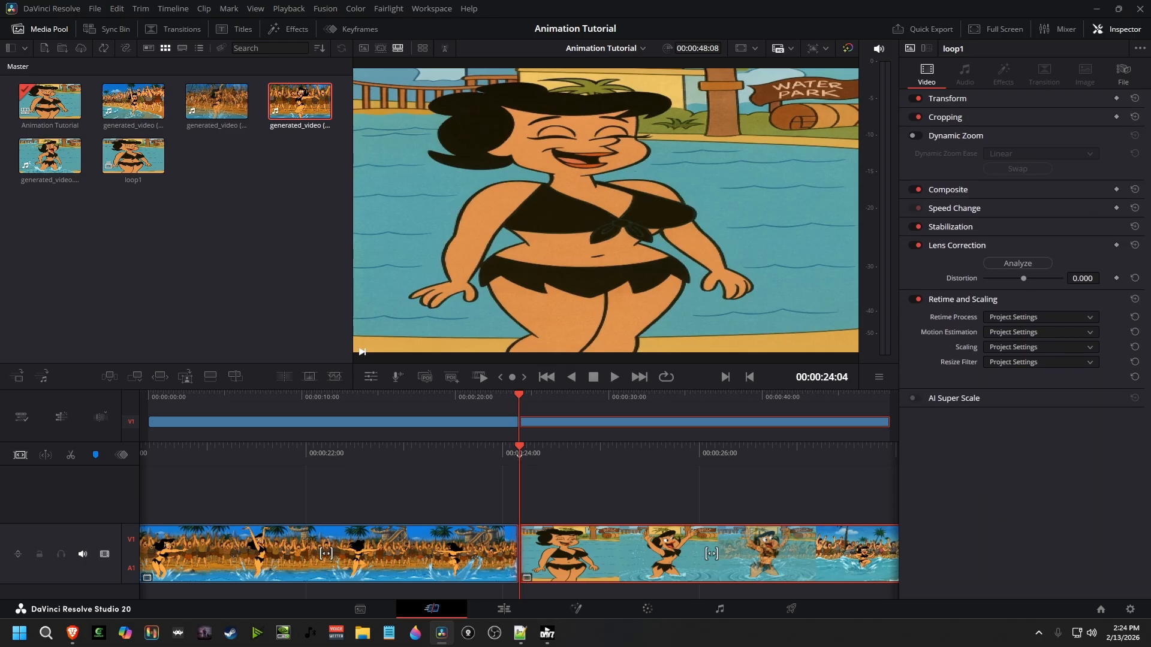
click(956, 245)
click(963, 264)
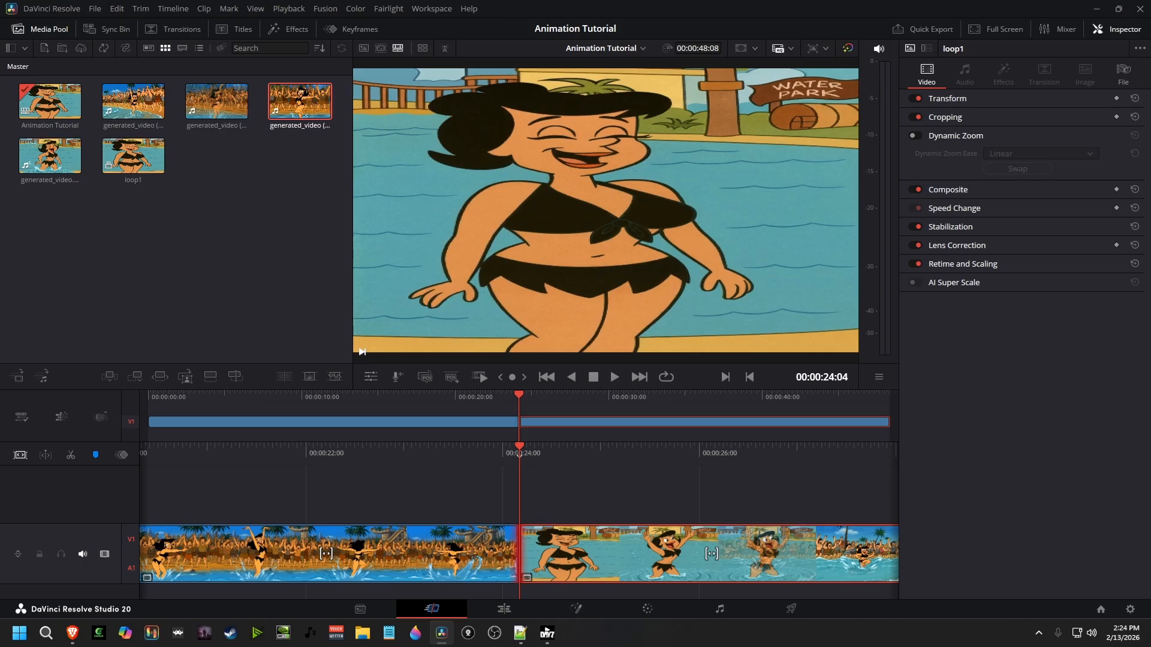
click(954, 208)
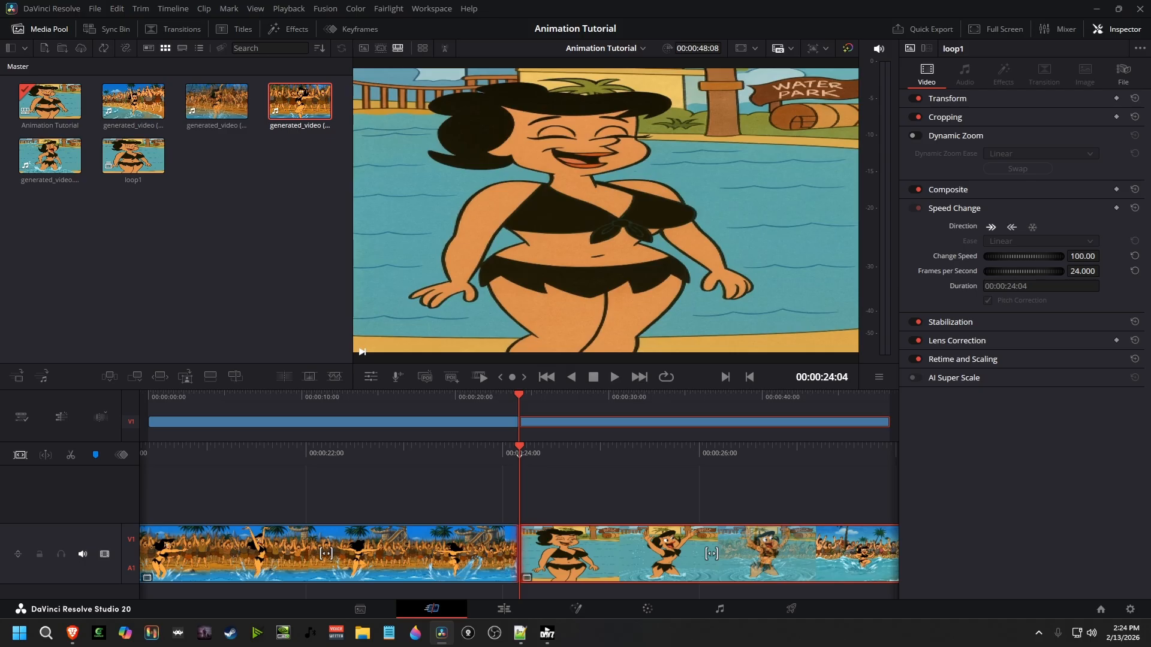
click(1011, 227)
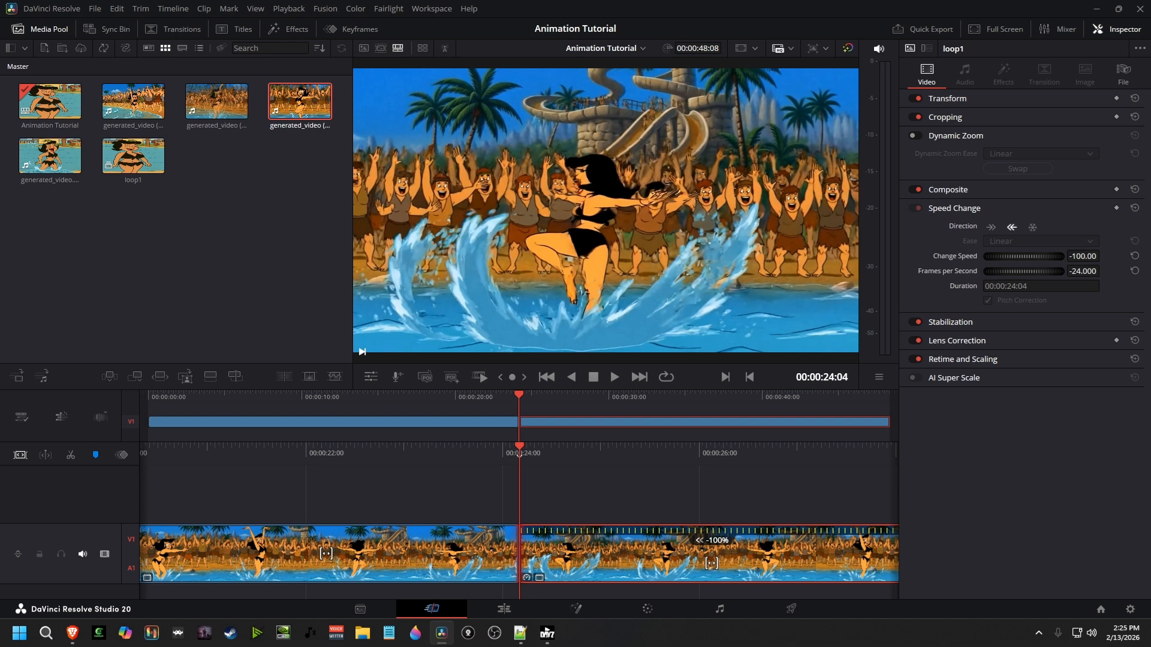
Cut off the first frame of the reversed loop1 clip, close the gap, and play the timeline from the beginning.
key(Right)
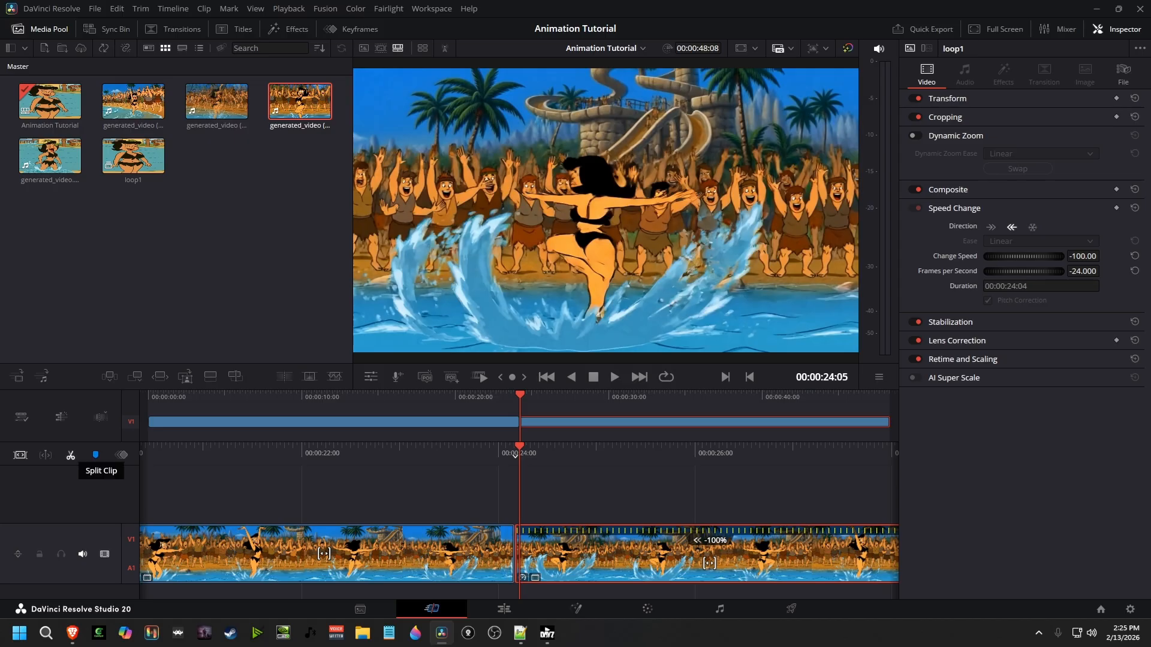
click(71, 455)
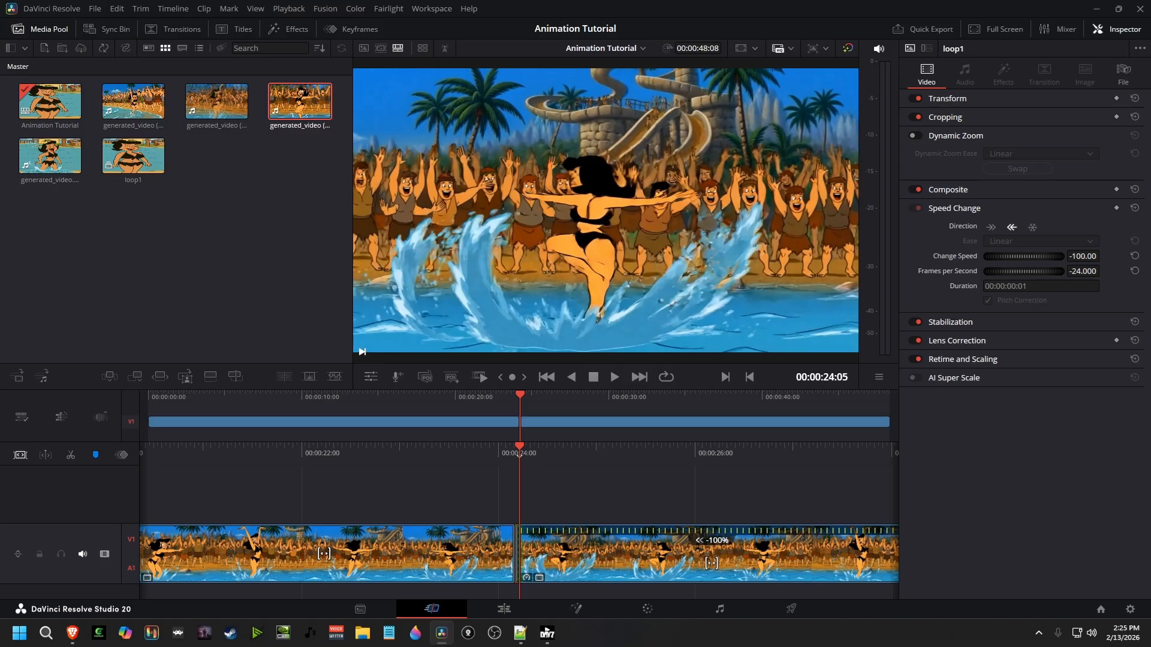
key(Delete)
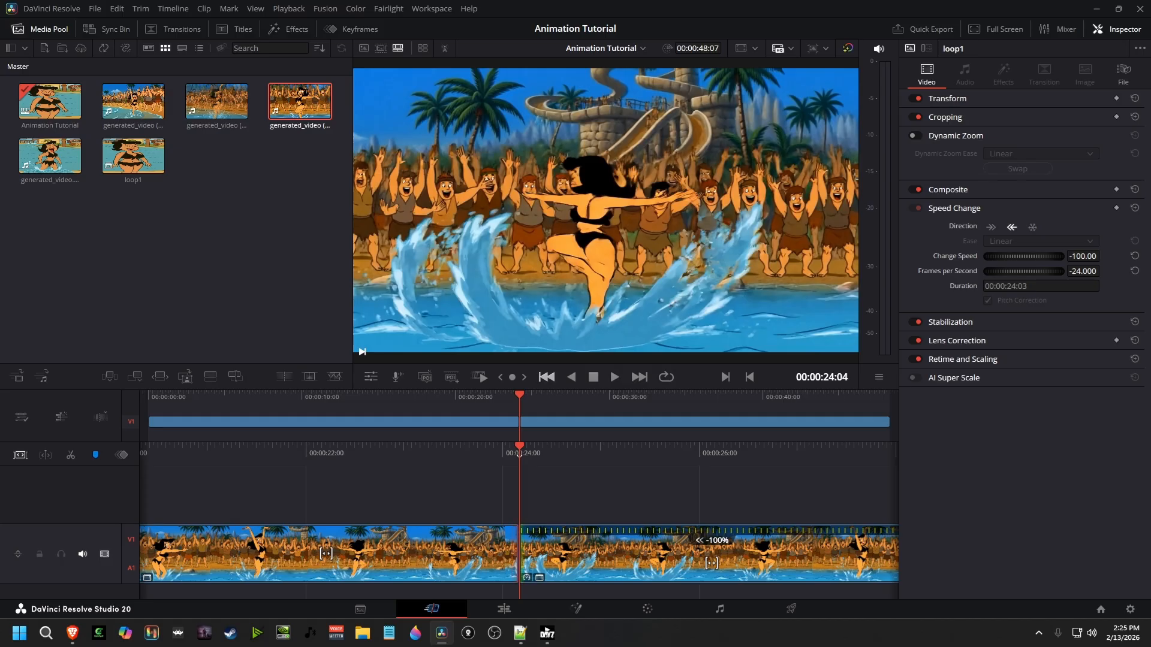
click(547, 377)
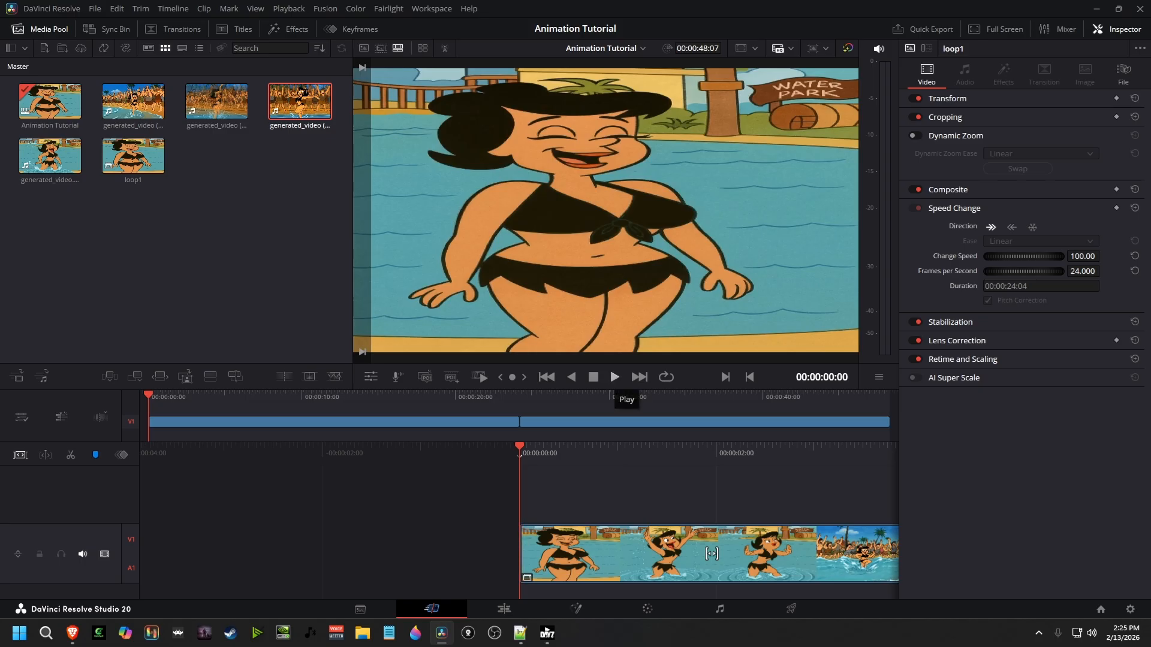
click(614, 377)
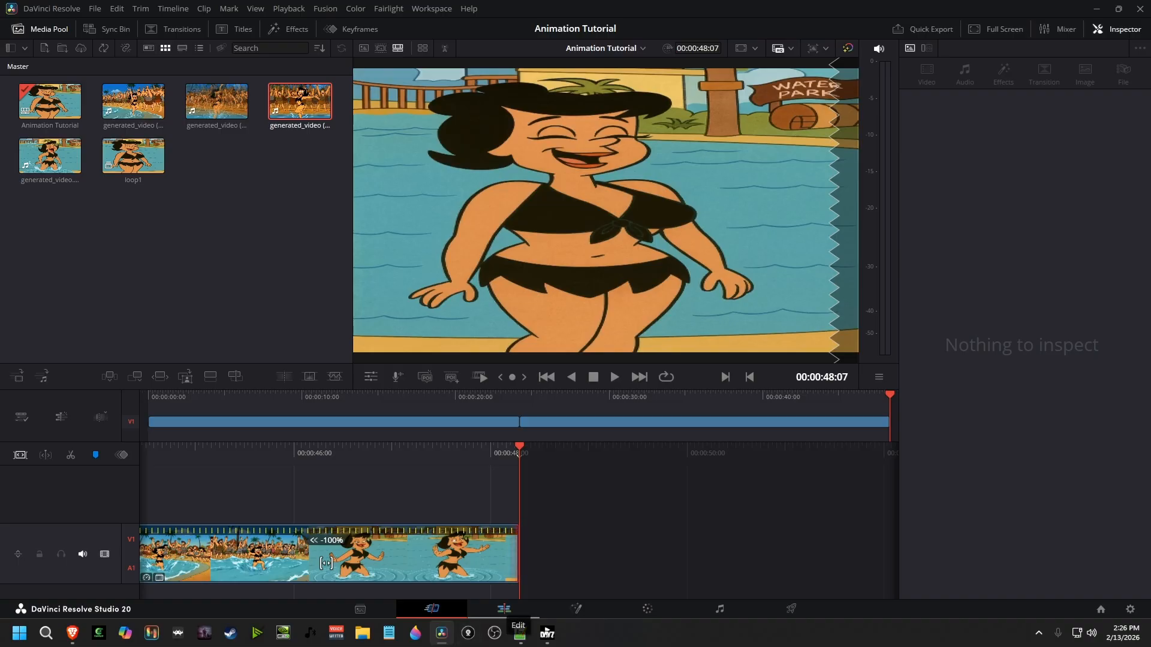
On the Edit page, combine both loop1 clips on track V1 into a new compound clip named "loop2".
click(504, 609)
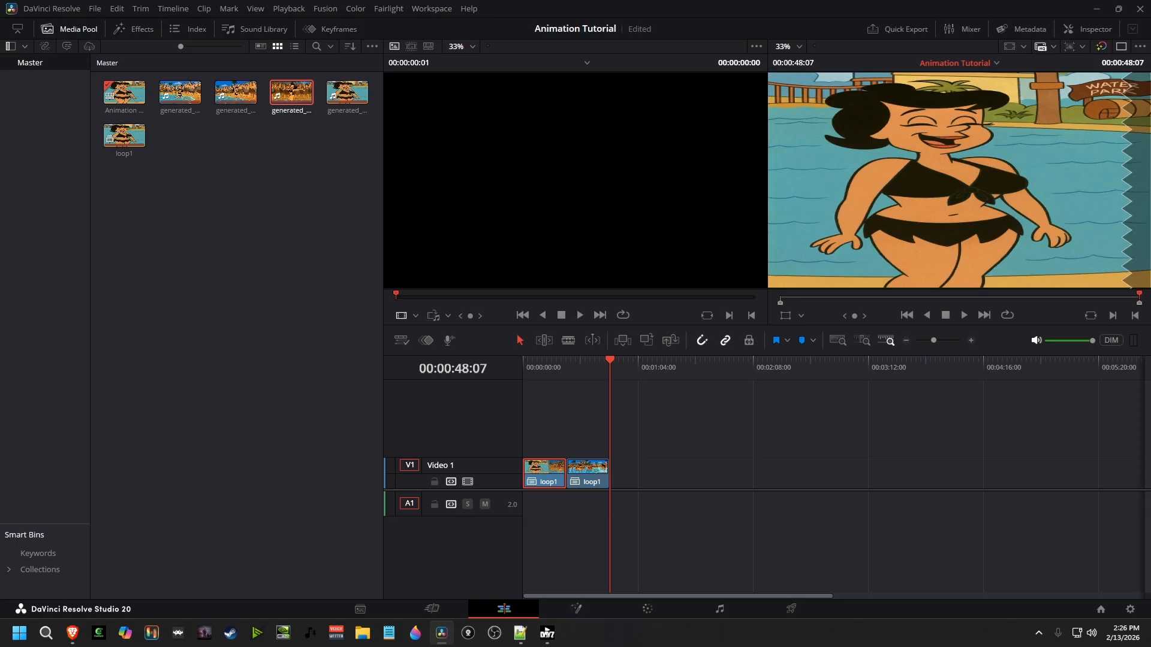
drag(631, 449, 537, 476)
right_click(537, 476)
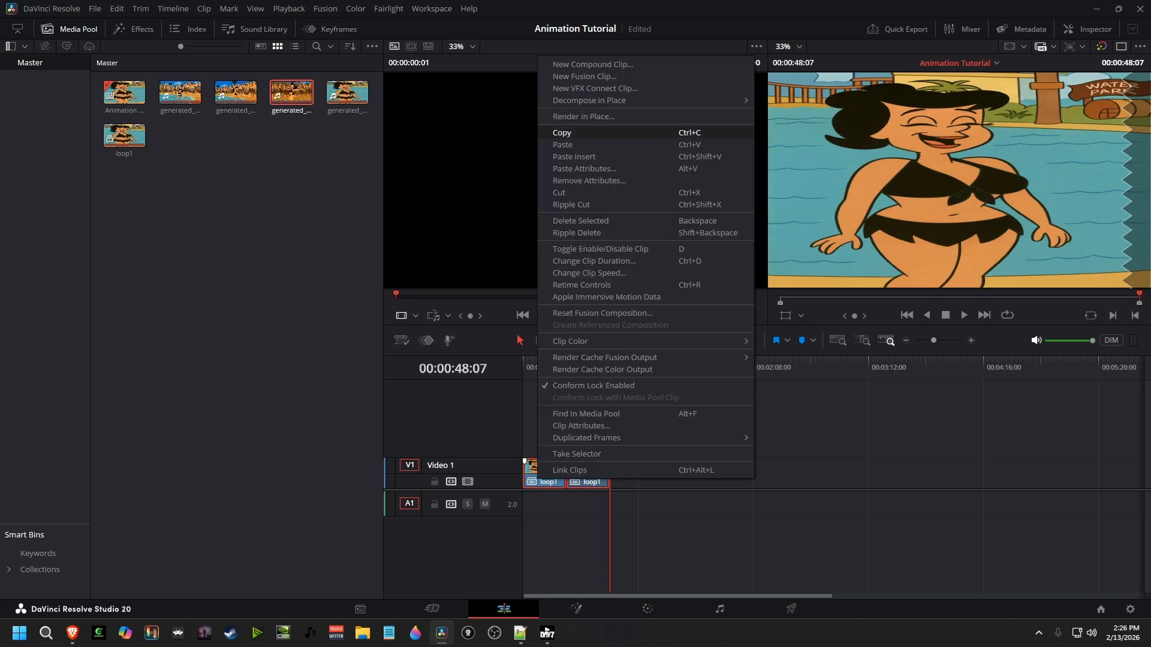
click(590, 64)
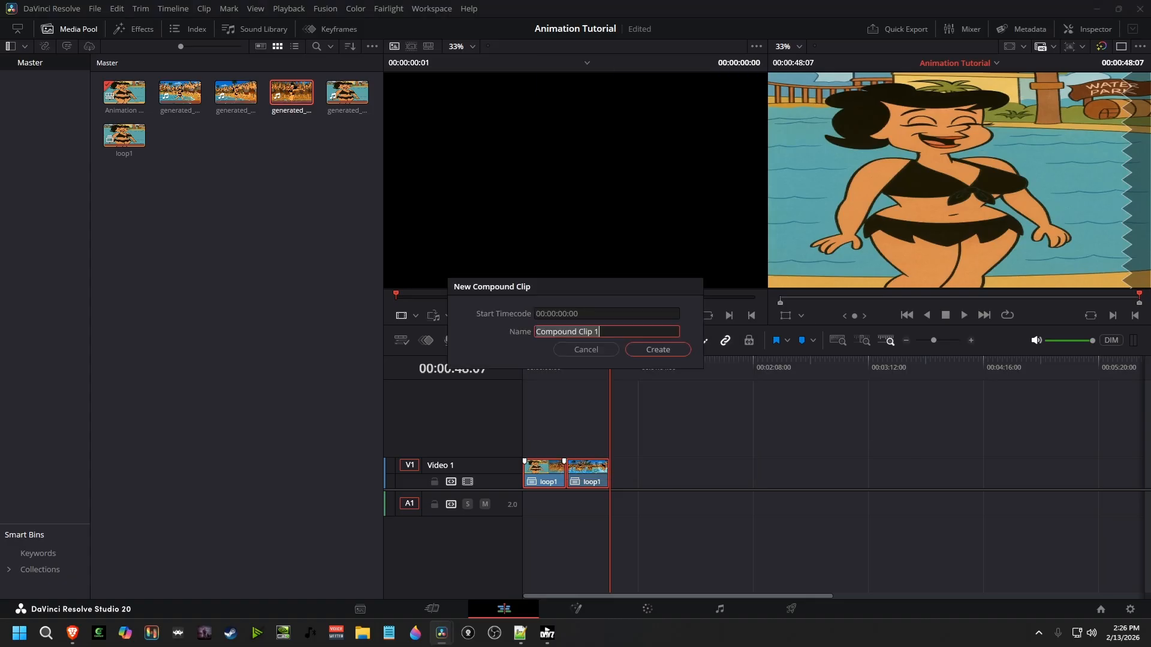
text(loop2)
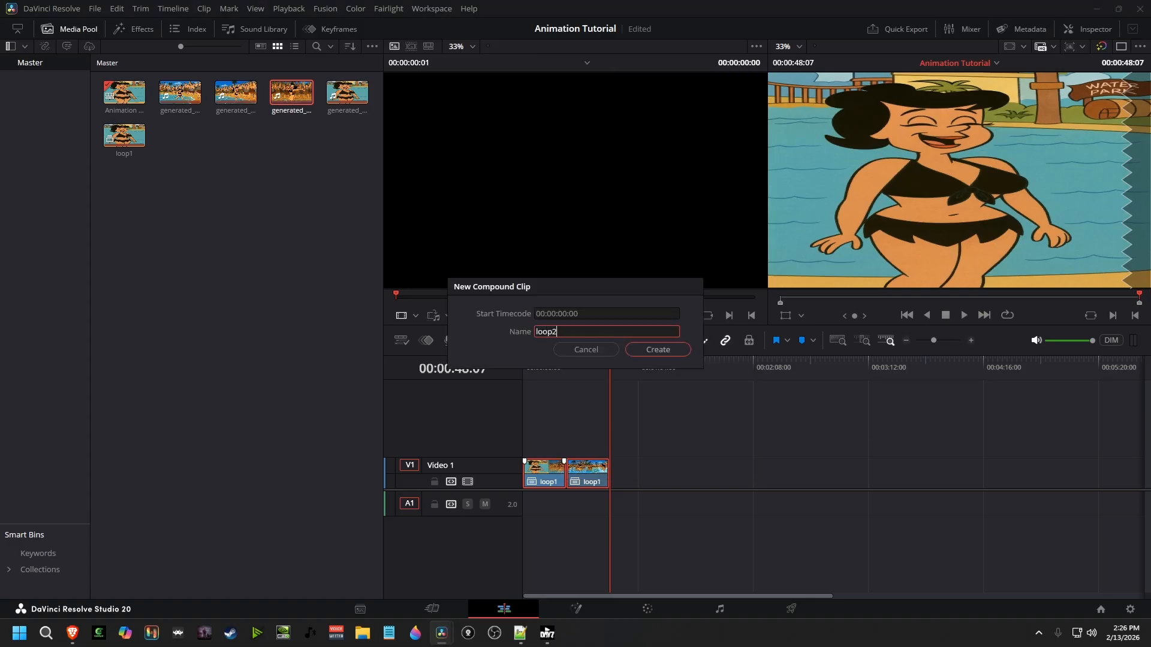
key(Return)
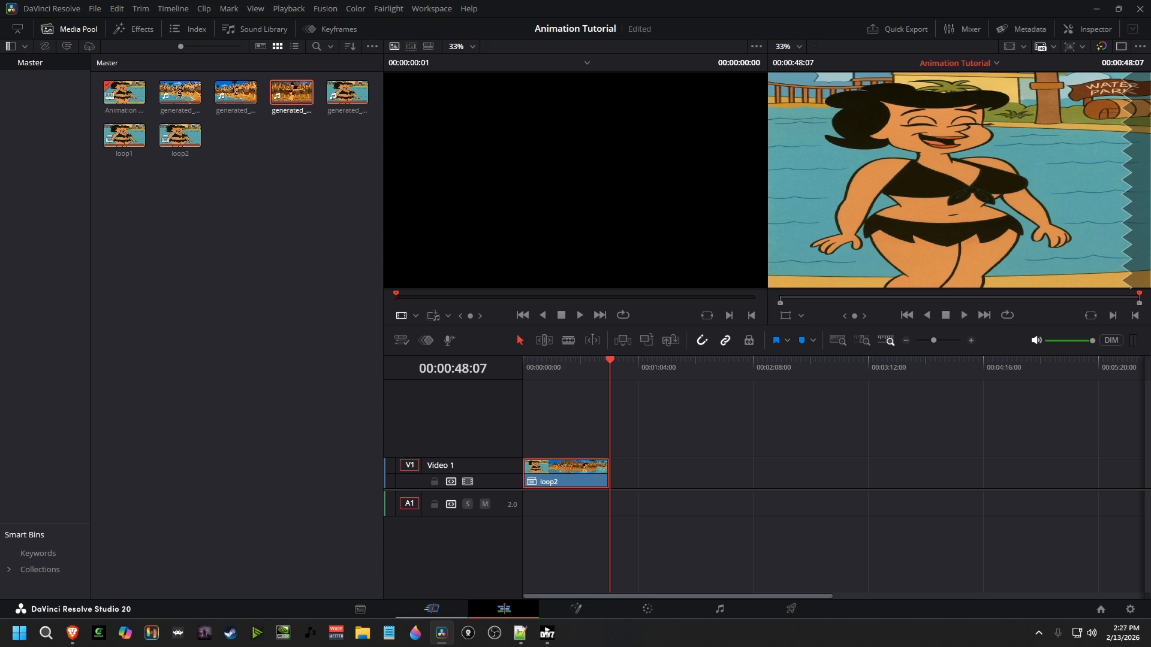
On the Cut page, copy the loop2 clip, paste the duplicate at the end of the timeline, and save the project.
click(432, 609)
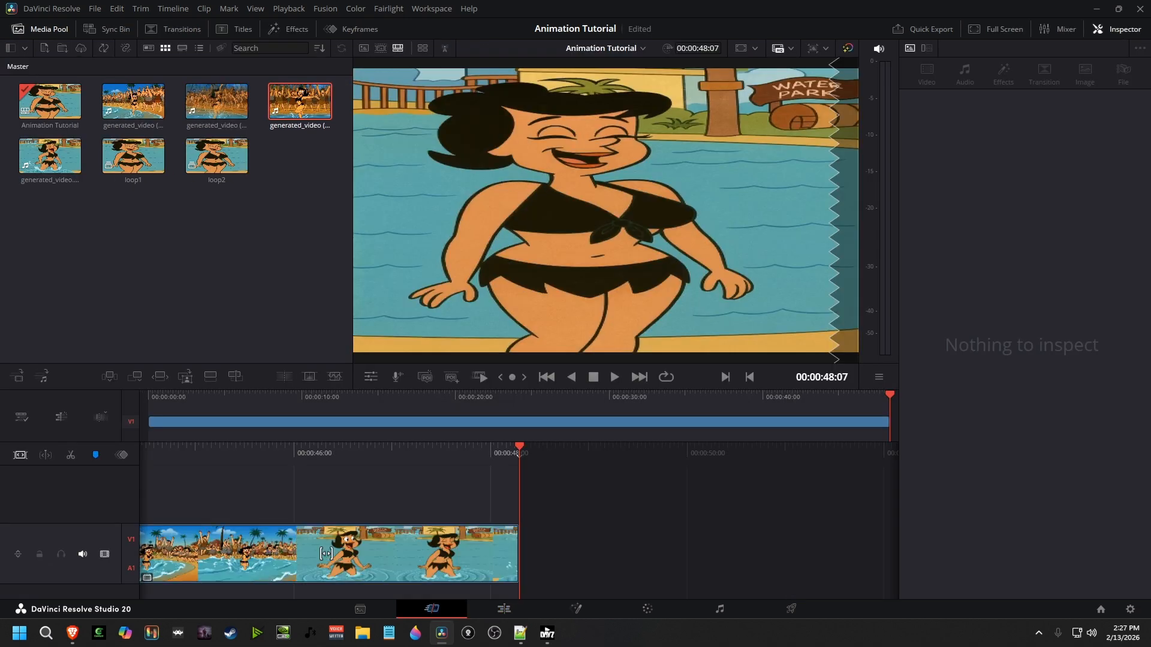
click(326, 553)
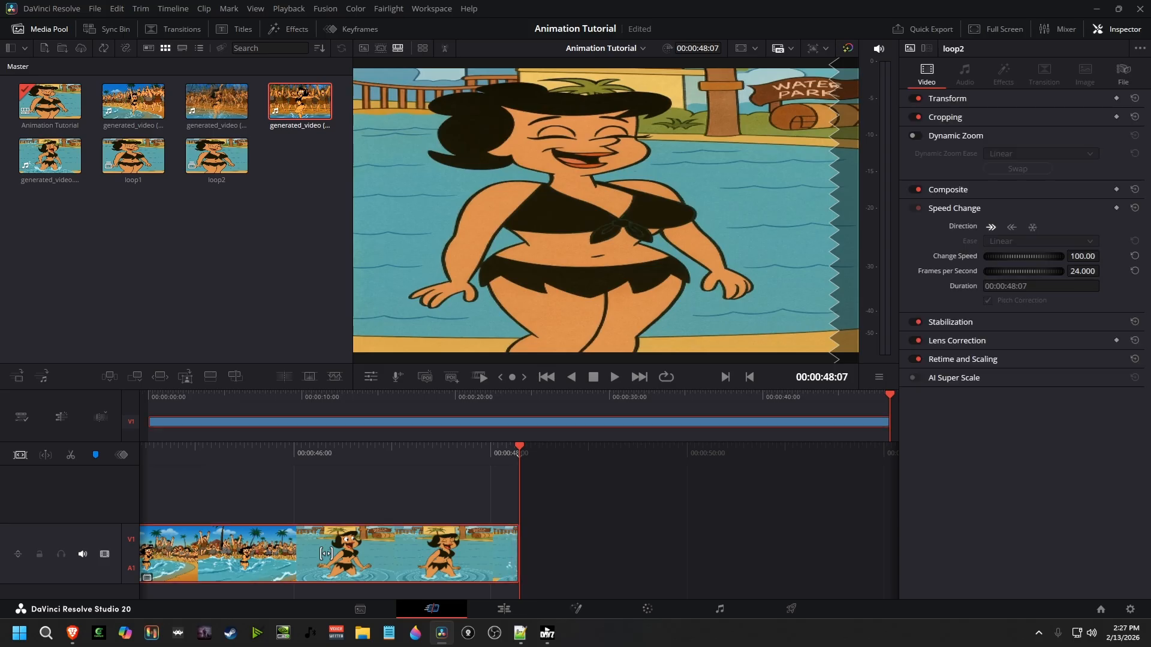
click(327, 554)
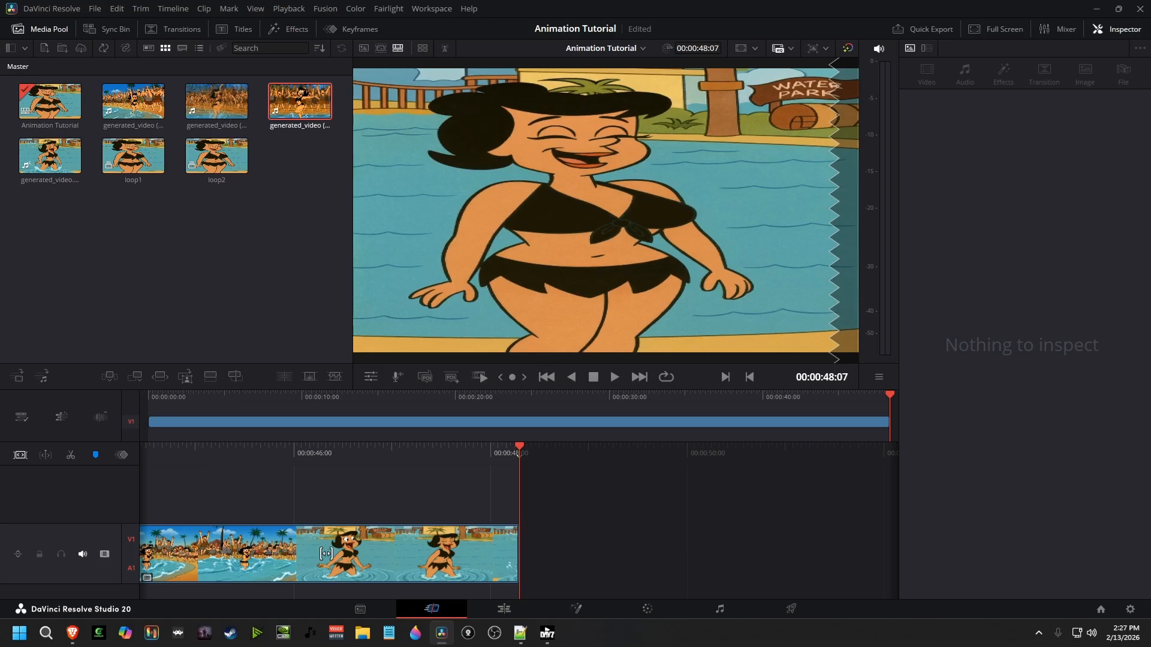
key(ctrl+v)
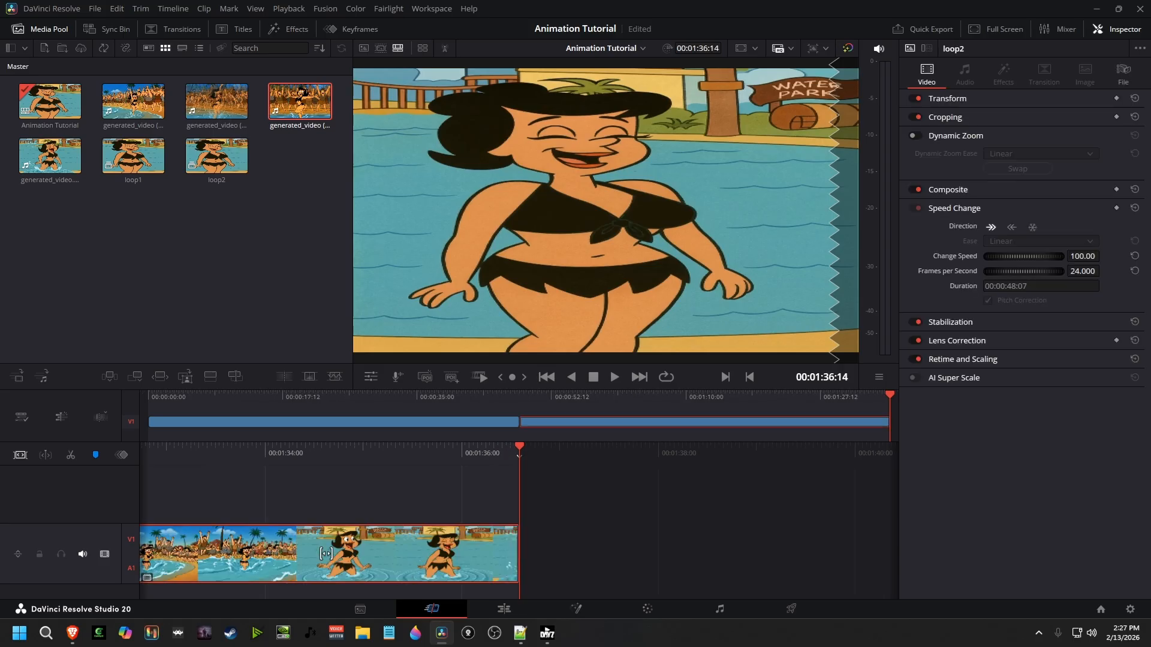
key(ctrl+s)
Split off and delete the first frame of the second loop2 clip.
click(546, 377)
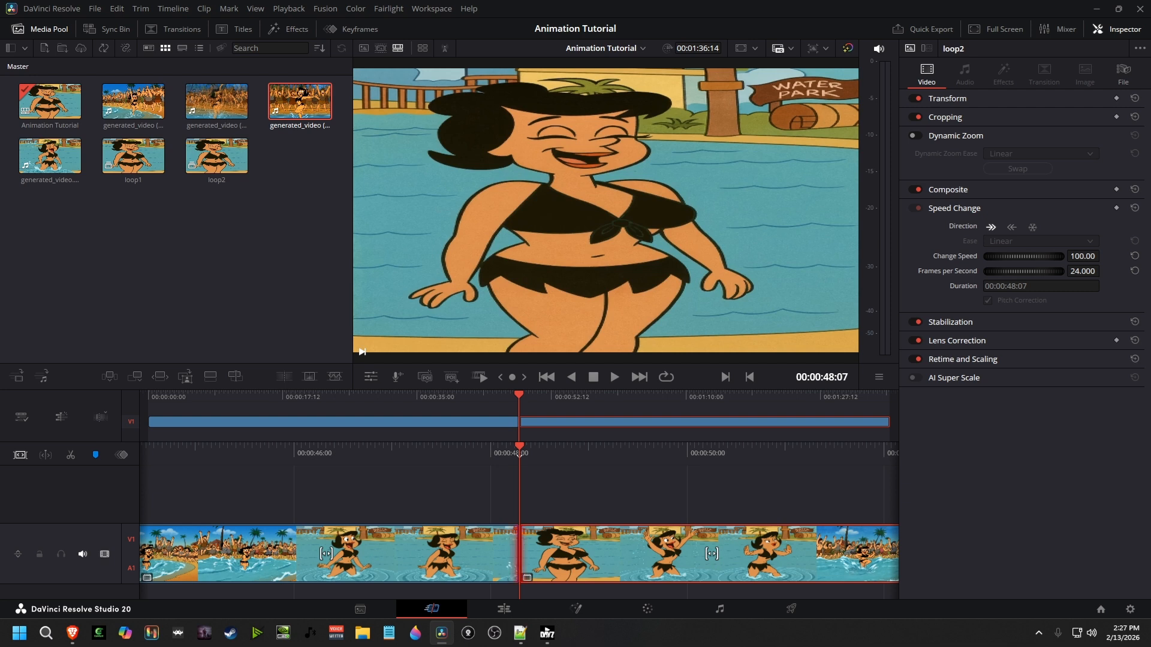
key(Right)
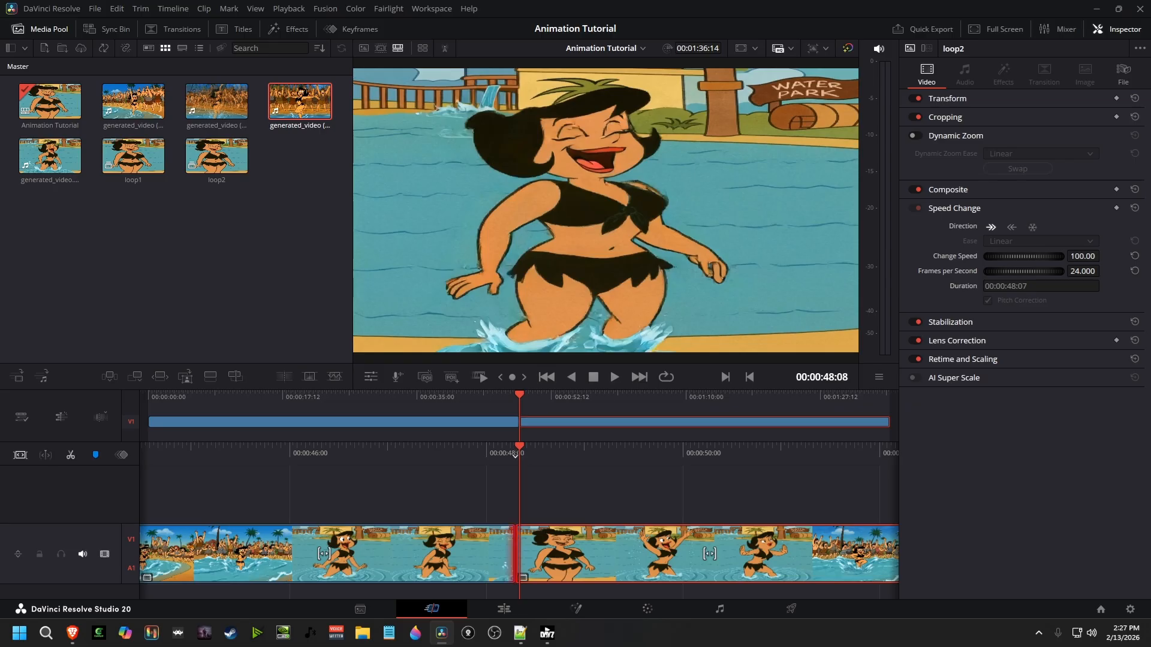
click(517, 453)
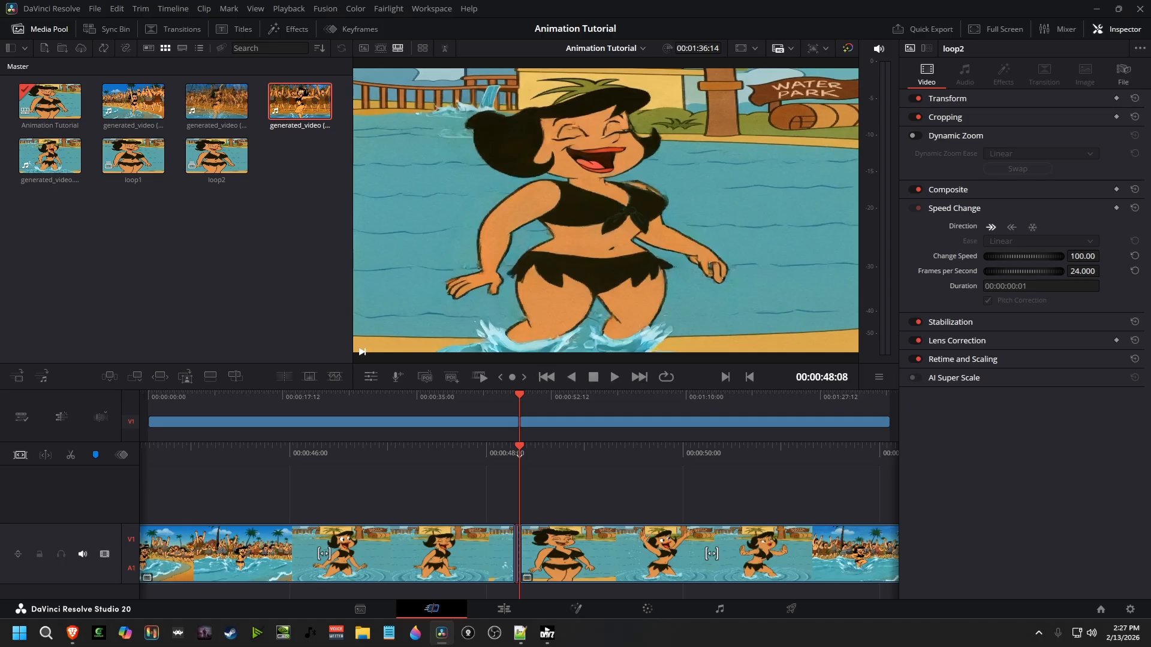
key(Delete)
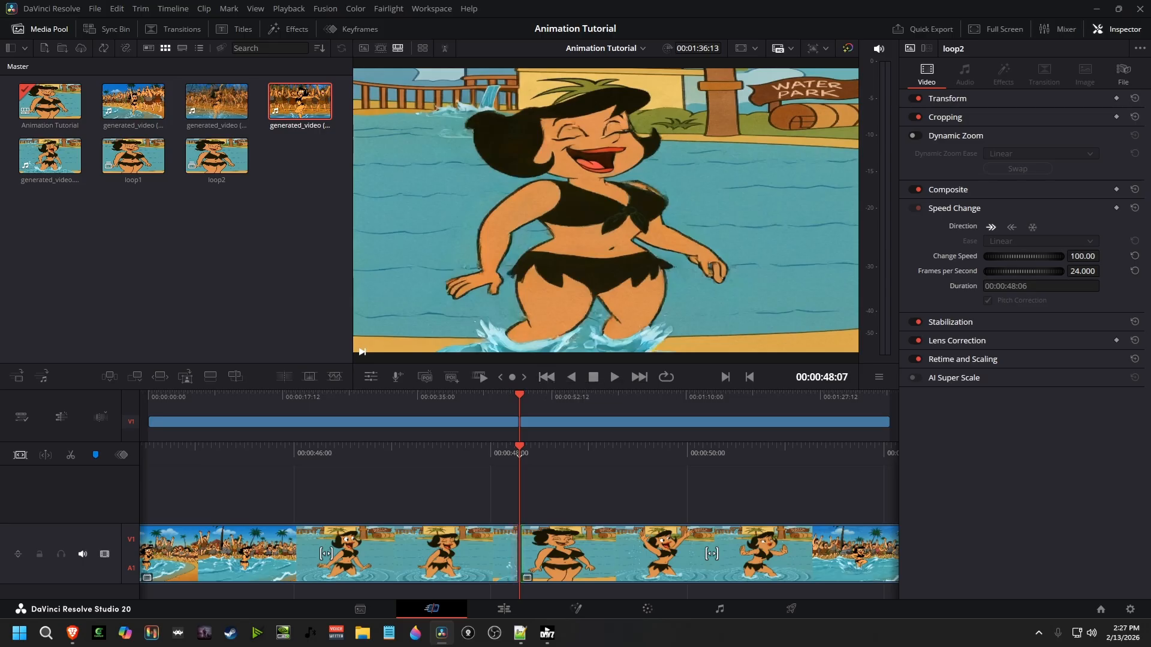
Copy the trimmed second loop2 clip, paste it four times at the end of the timeline, and save the project.
click(623, 554)
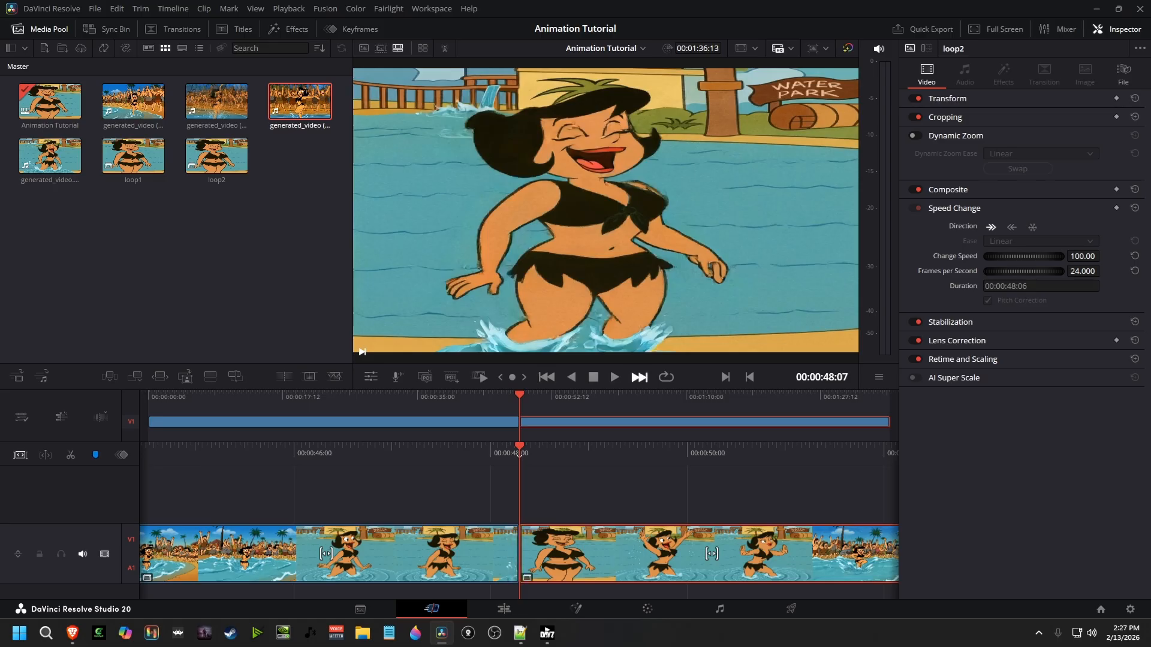
key(End)
key(ctrl+v)
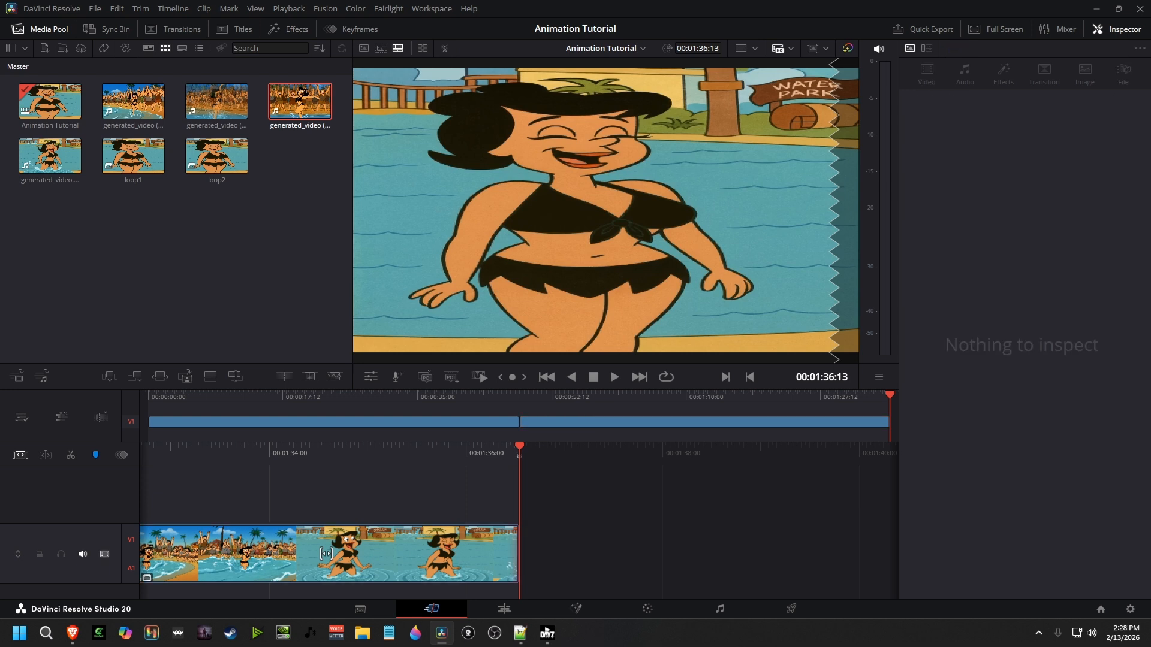
key(ctrl+v)
key(ctrl+v)
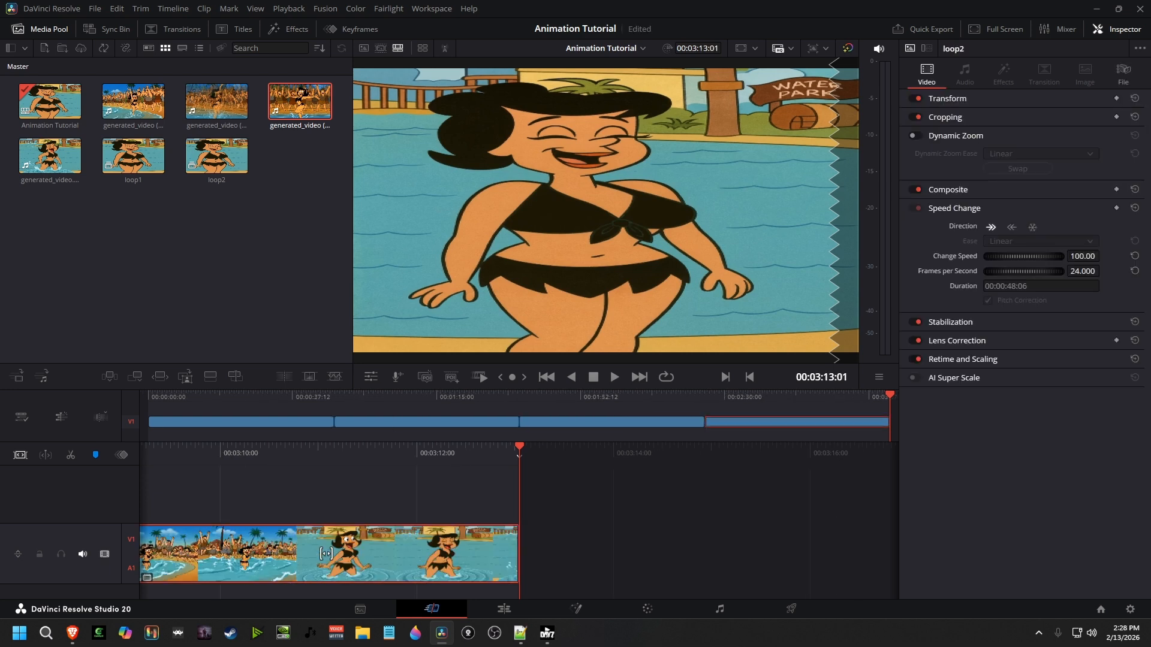
key(ctrl+v)
key(ctrl+v)
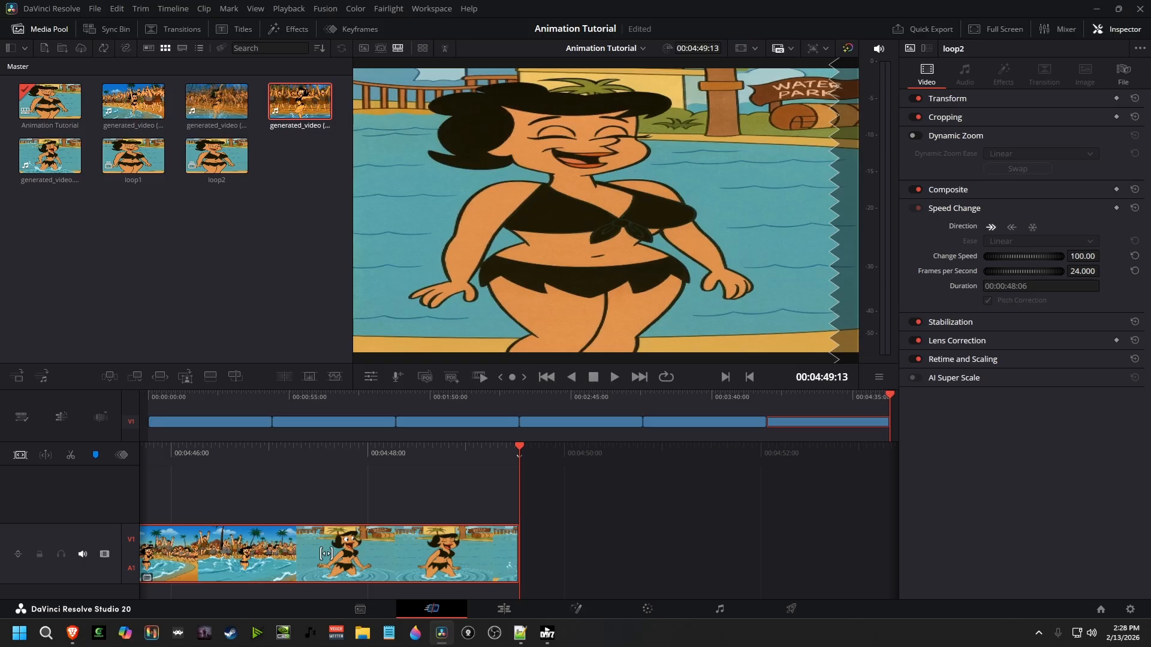
key(ctrl+s)
Switch to Suno in the browser and look through the February 2026 workspace for a song to accompany the animation.
mouse_move(72, 633)
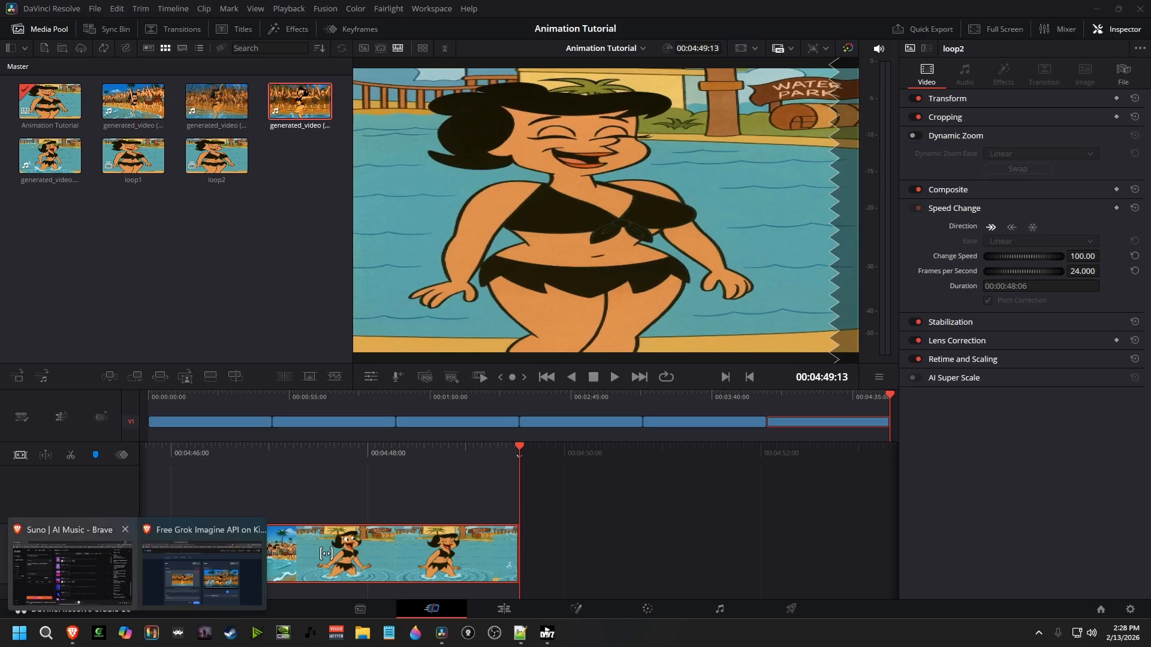
click(66, 575)
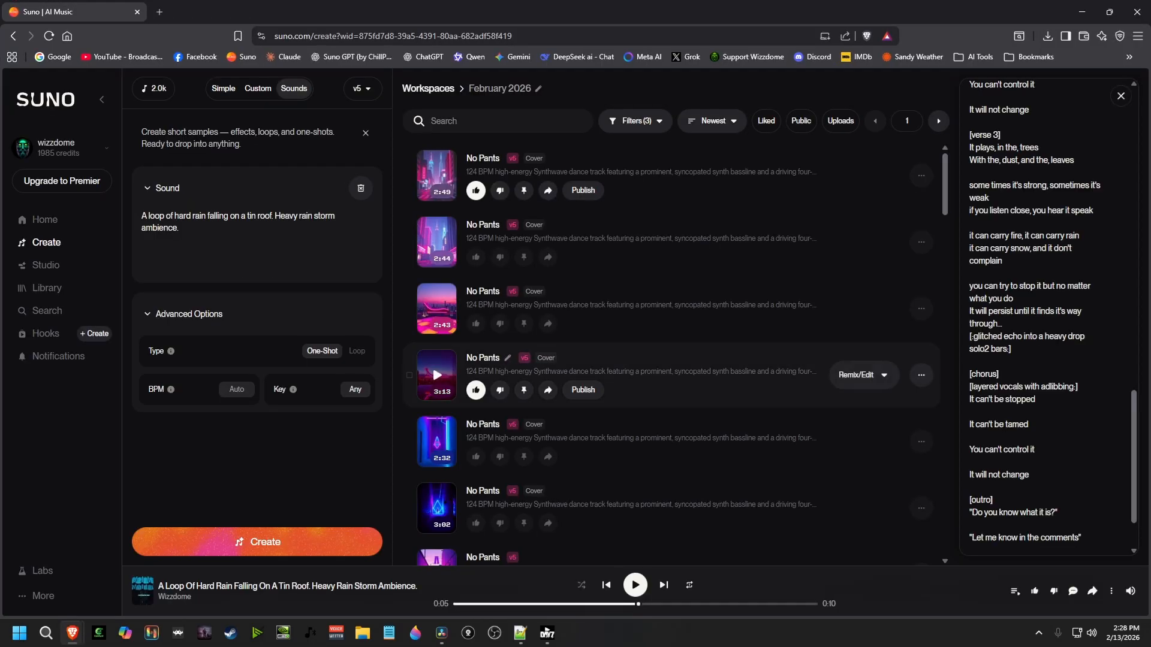
scroll(671, 359, down, 15)
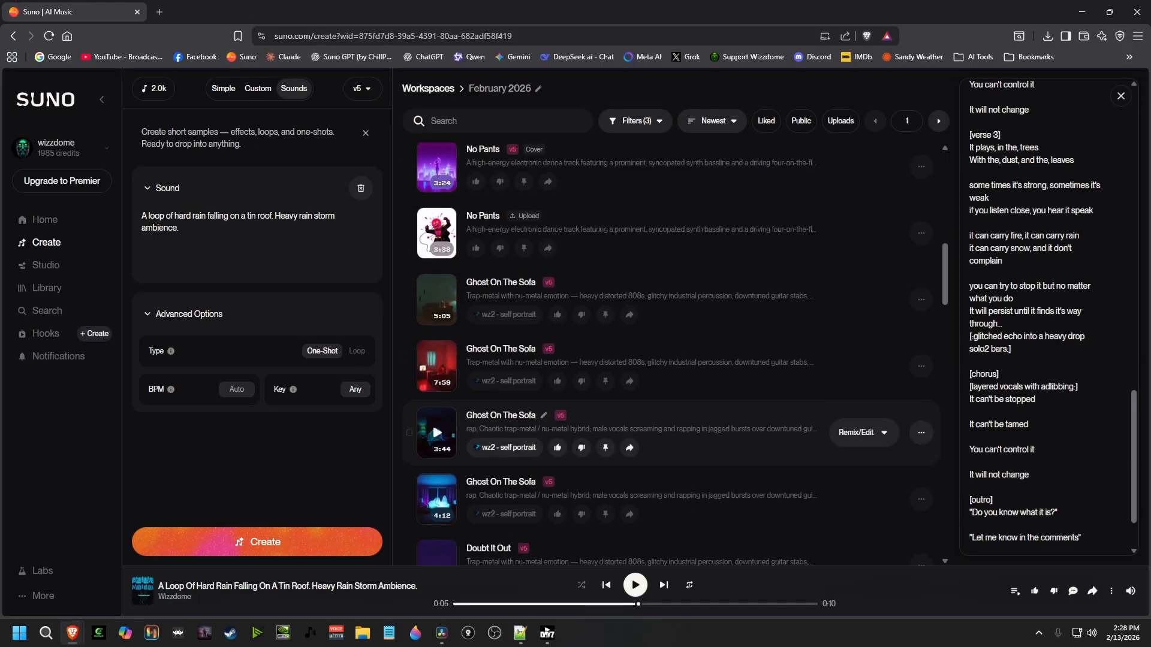
scroll(437, 432, down, 10)
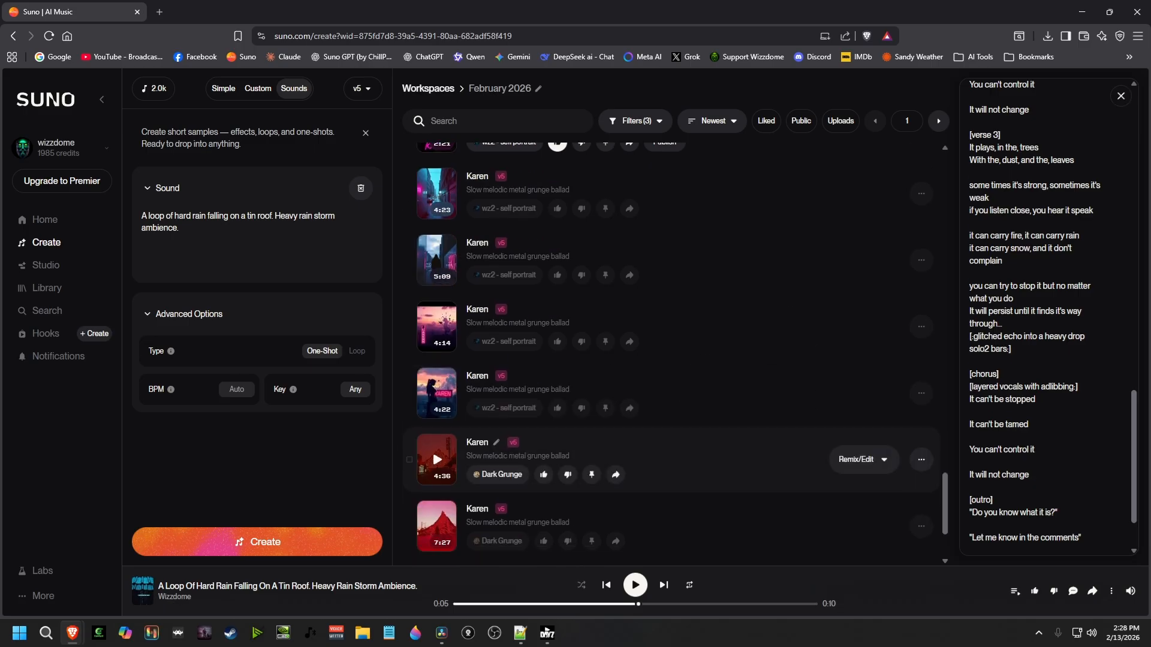
scroll(672, 438, down, 4)
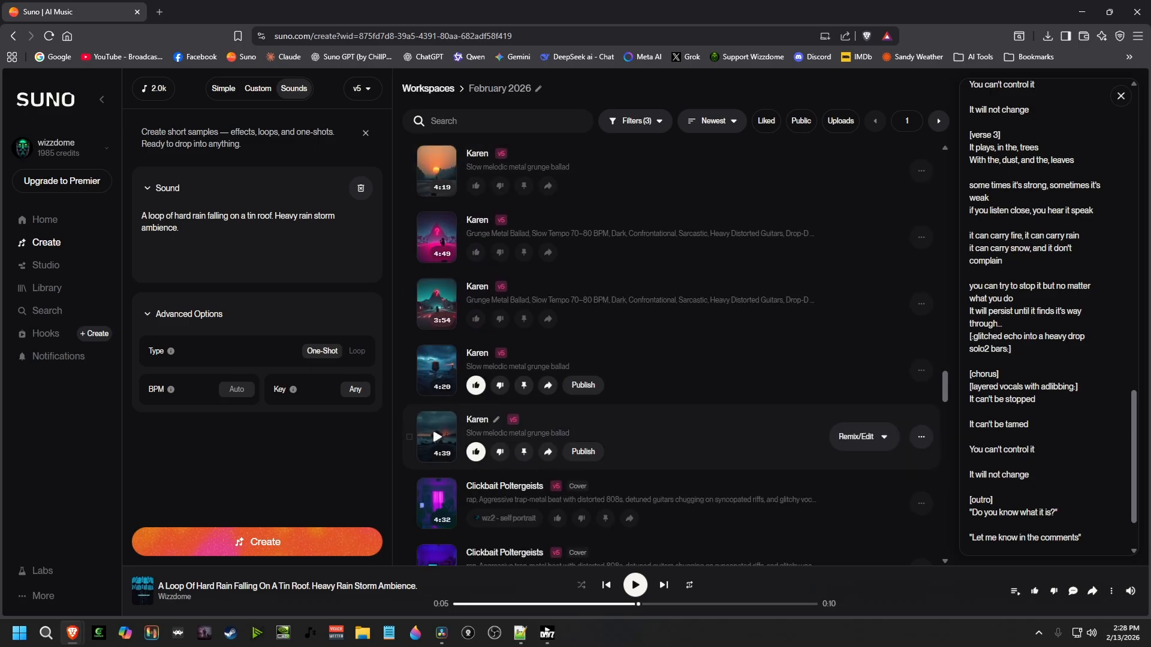
scroll(671, 438, up, 5)
scroll(437, 470, up, 5)
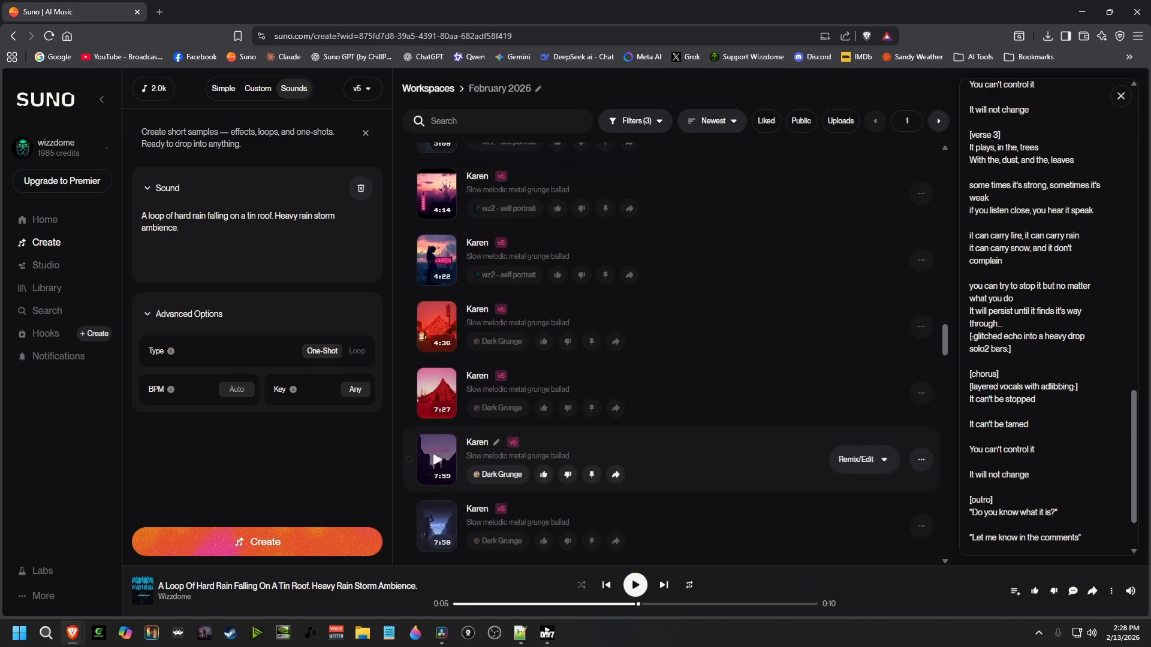
scroll(437, 464, up, 1)
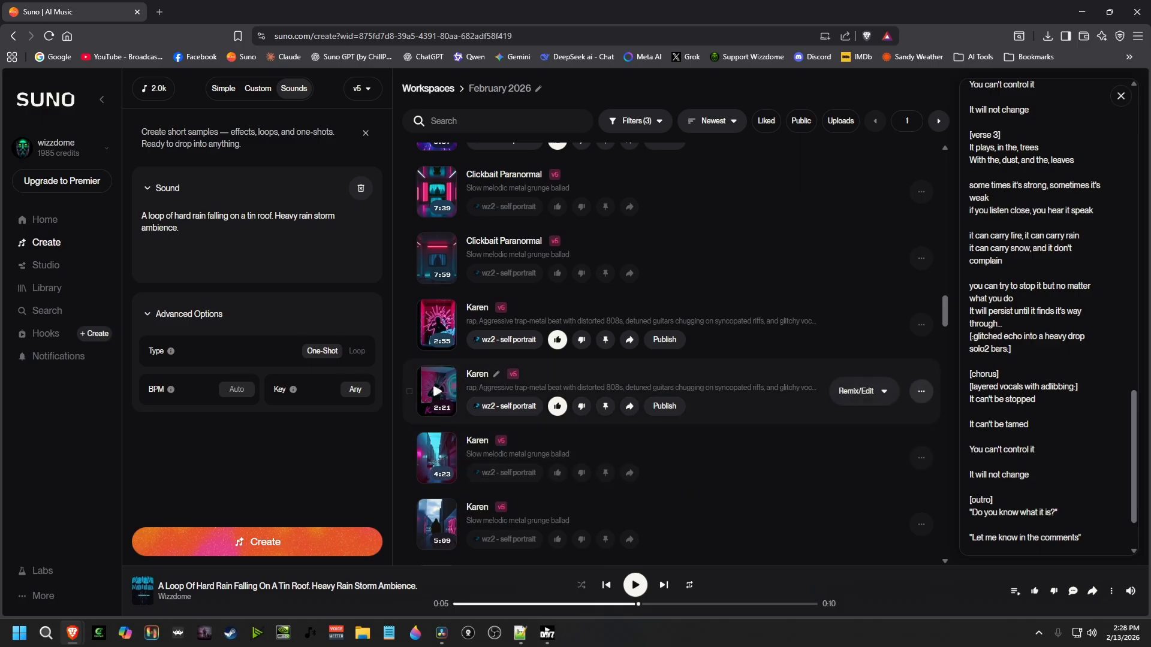
scroll(437, 420, up, 2)
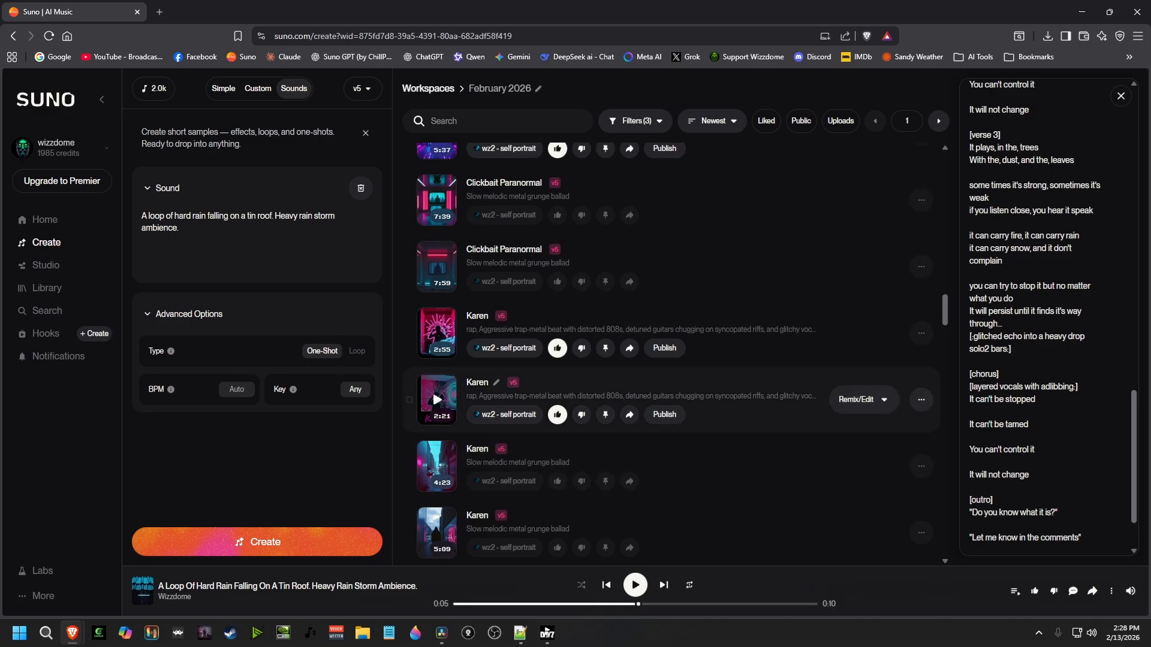
scroll(437, 444, down, 6)
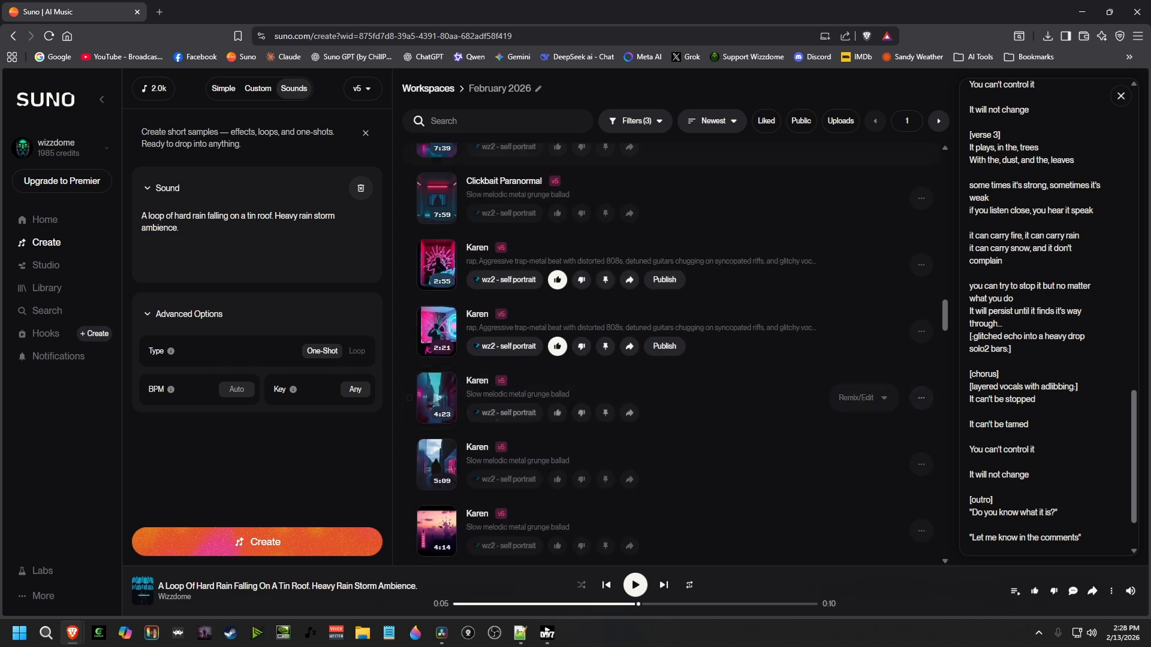
scroll(437, 420, down, 6)
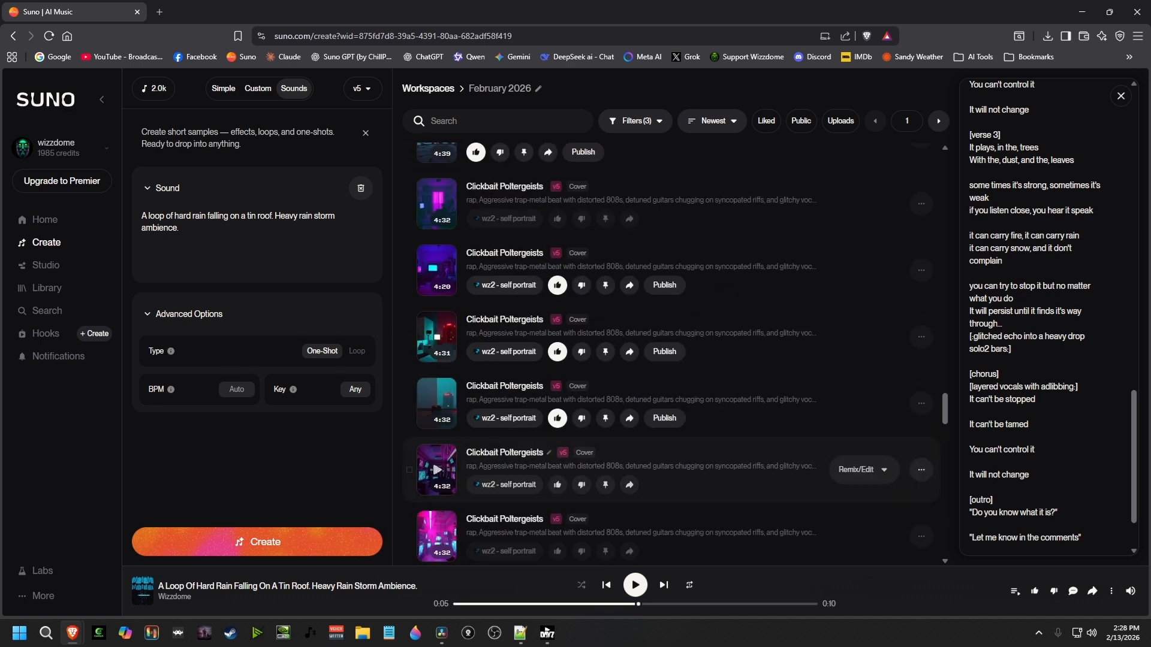
scroll(437, 482, down, 6)
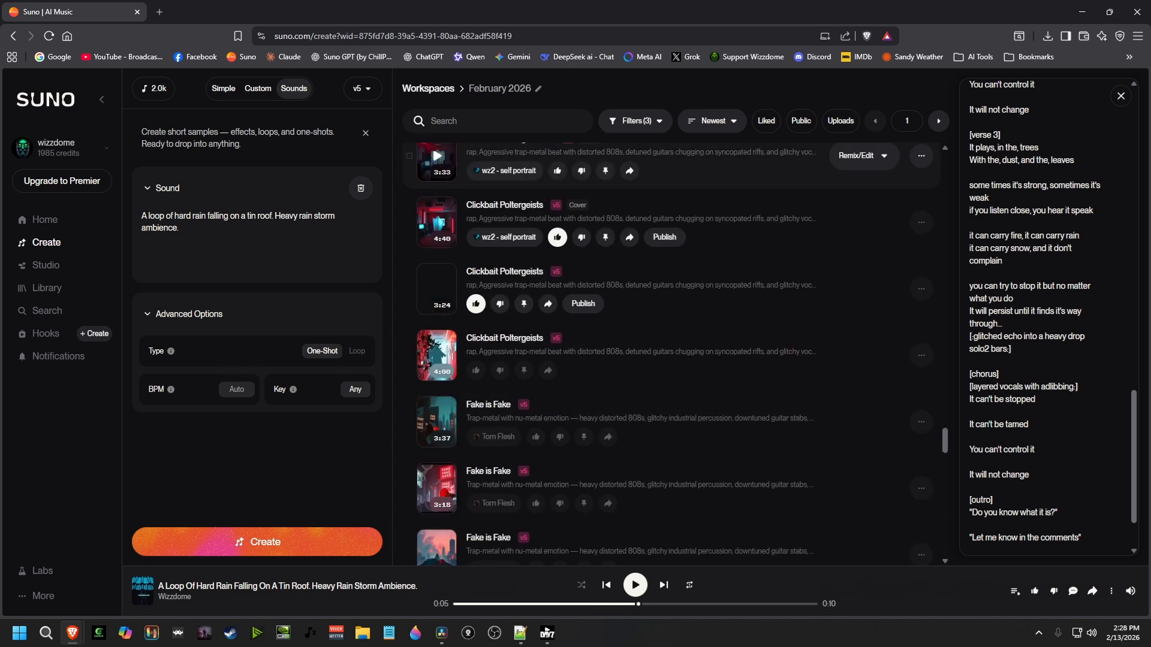
scroll(437, 283, down, 10)
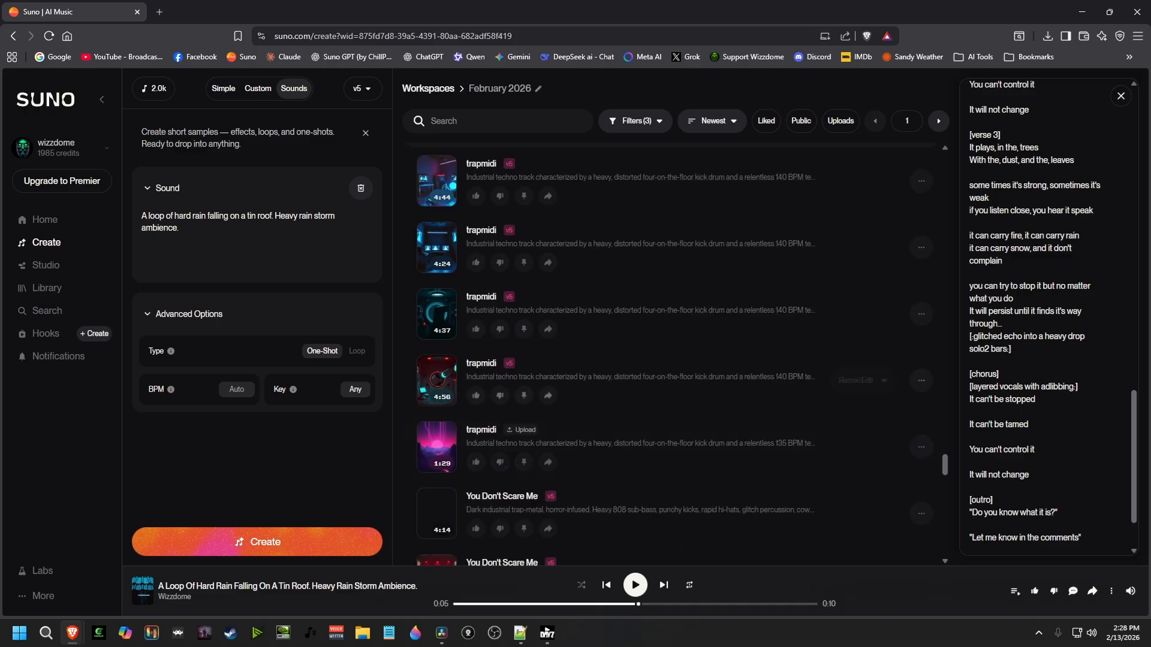
scroll(437, 338, down, 12)
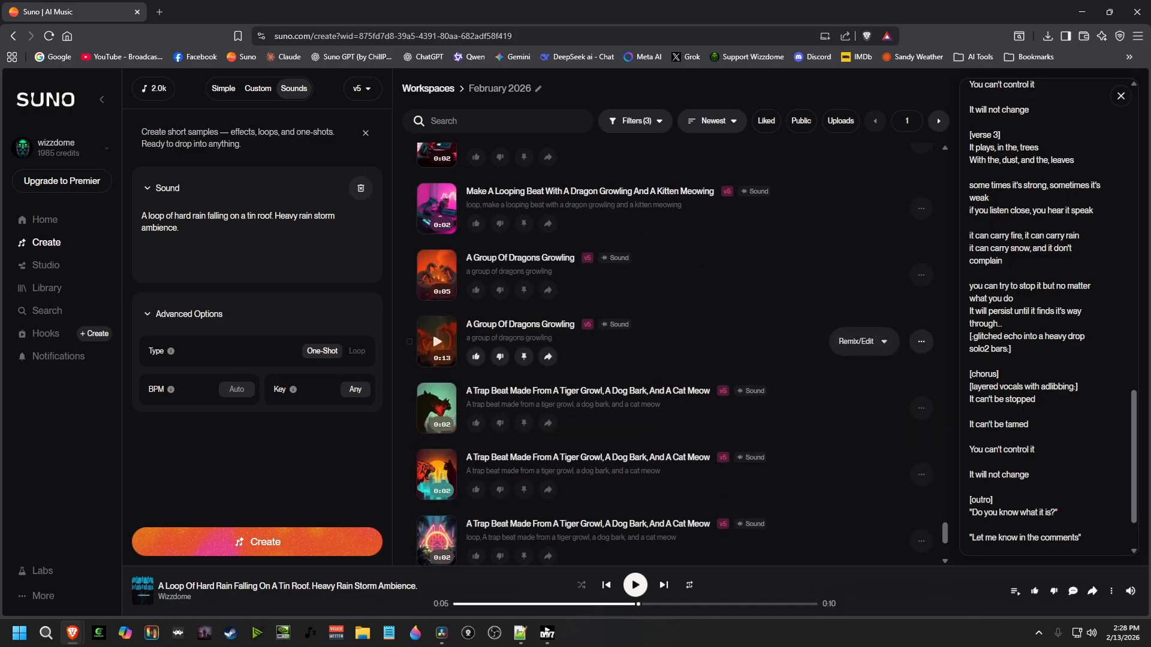
scroll(437, 338, down, 10)
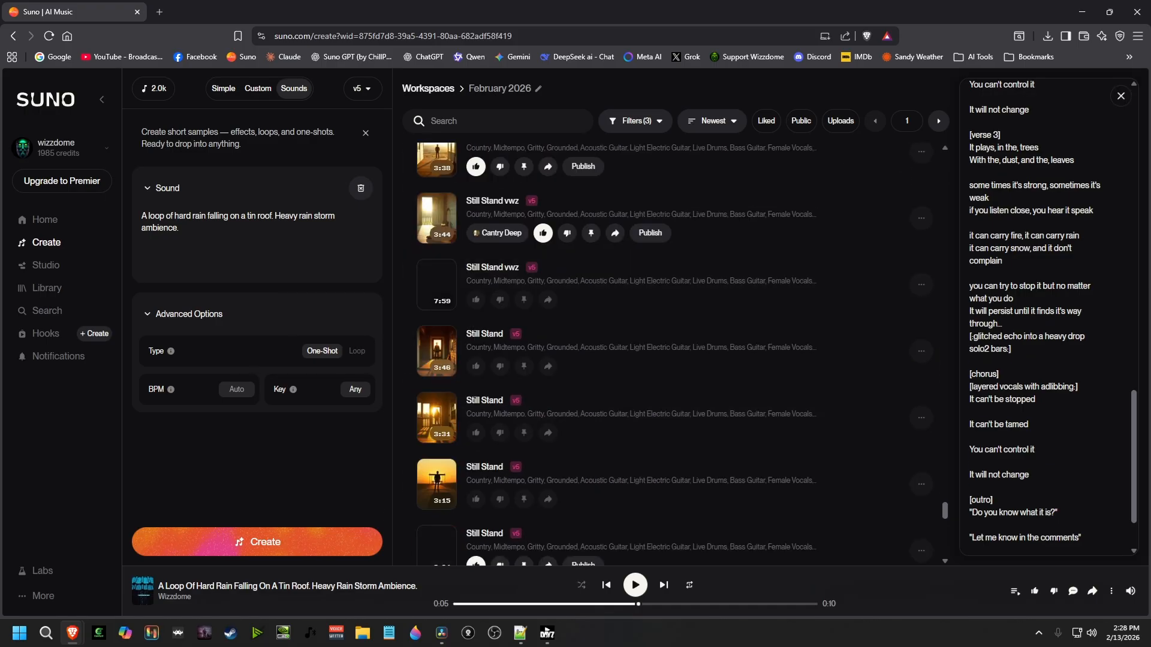
scroll(432, 438, down, 4)
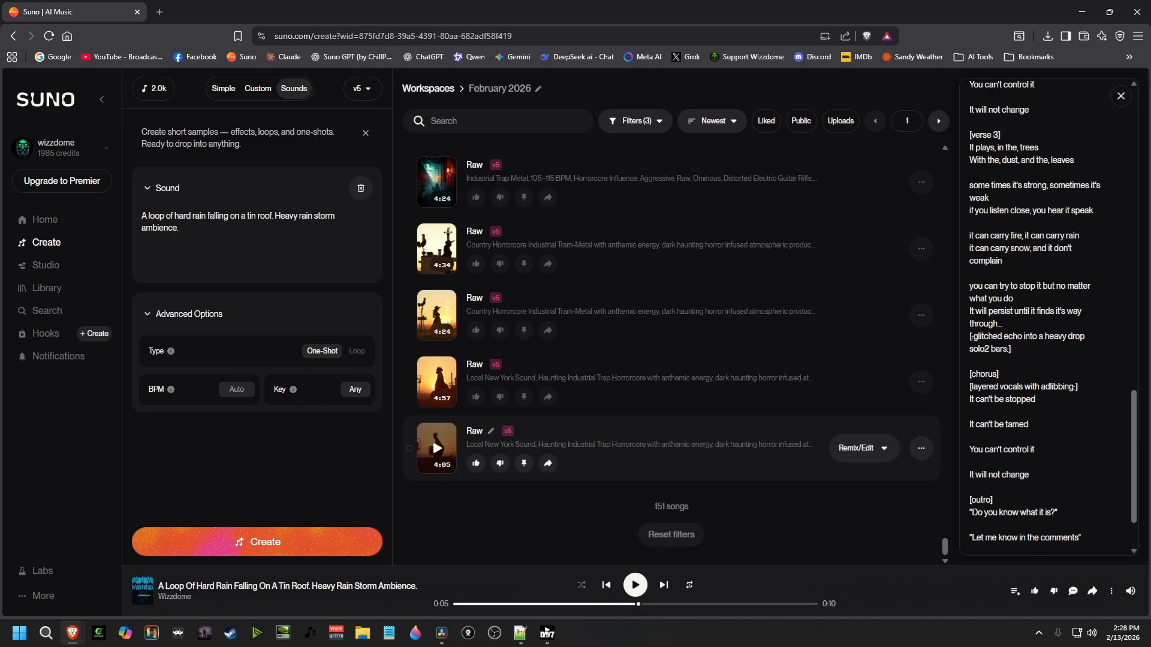
scroll(437, 448, up, 6)
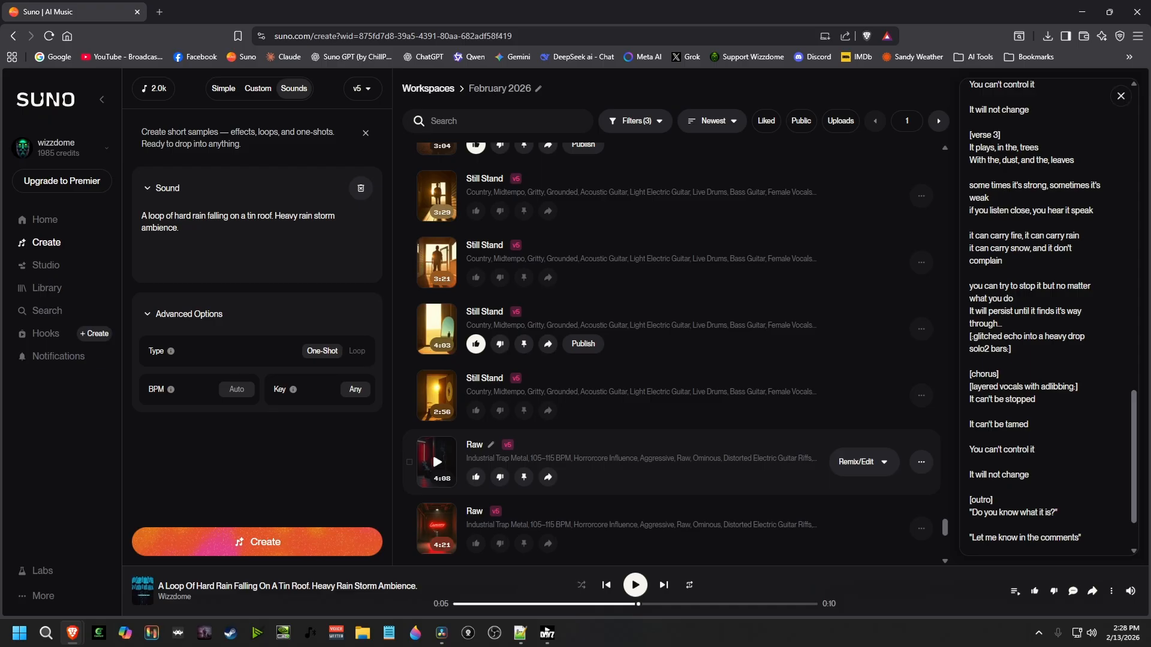
scroll(437, 464, down, 1)
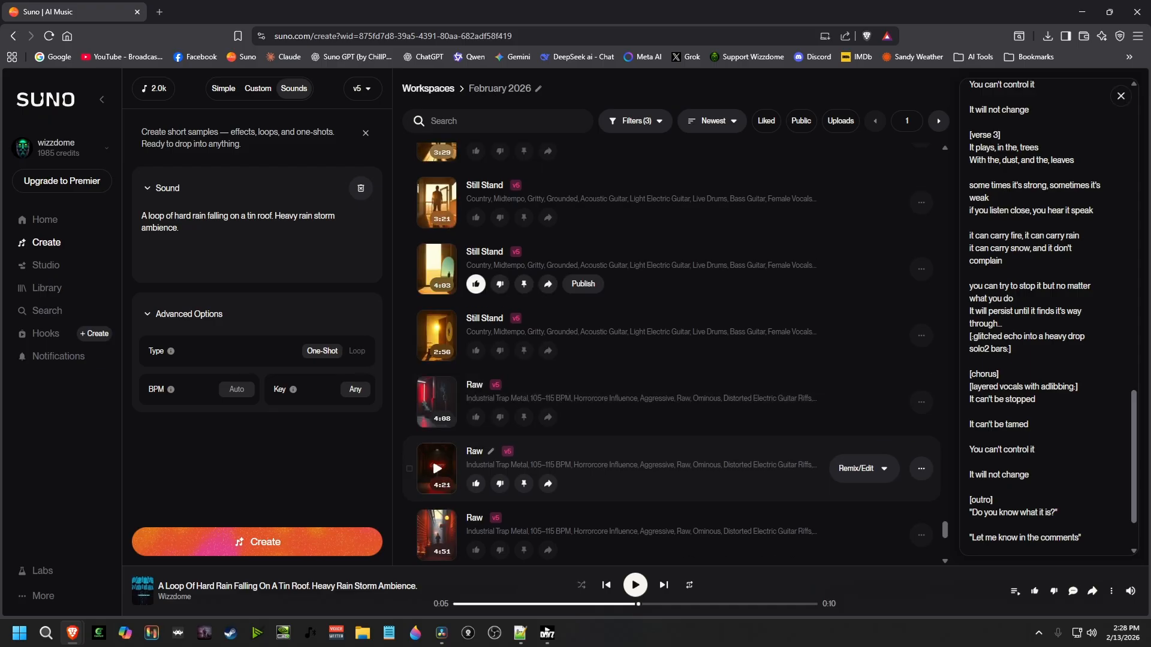
Minimize DaVinci Resolve, return to Suno, and download the 4:21 song "Raw" as WAV audio into the Video In folder.
click(1082, 11)
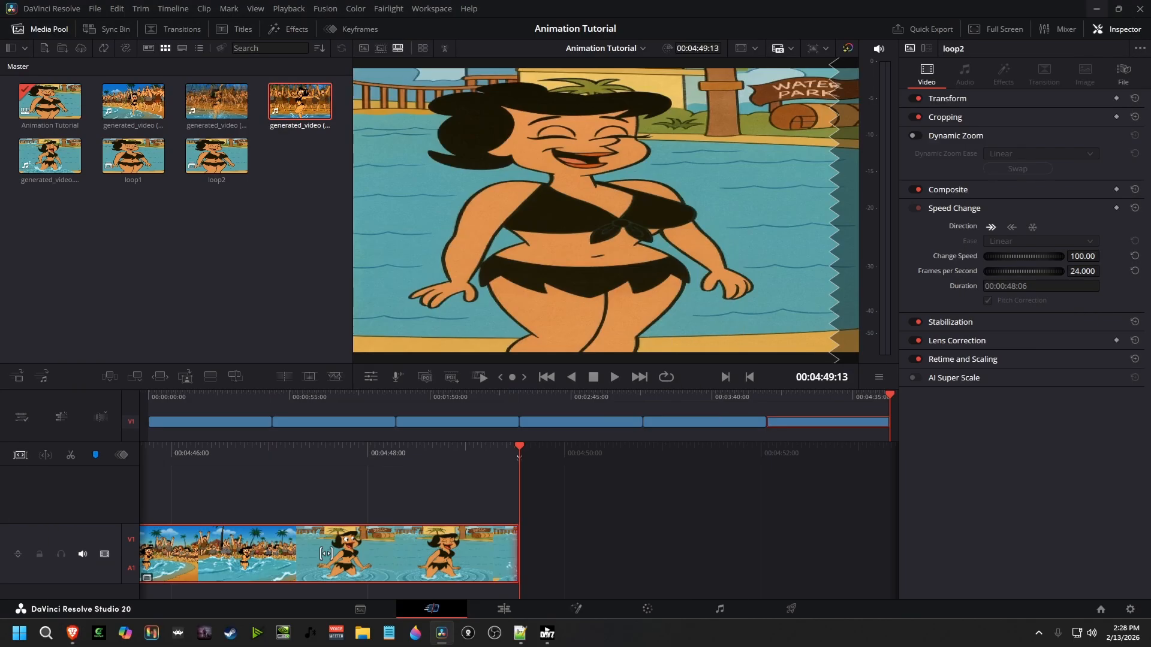
click(1097, 8)
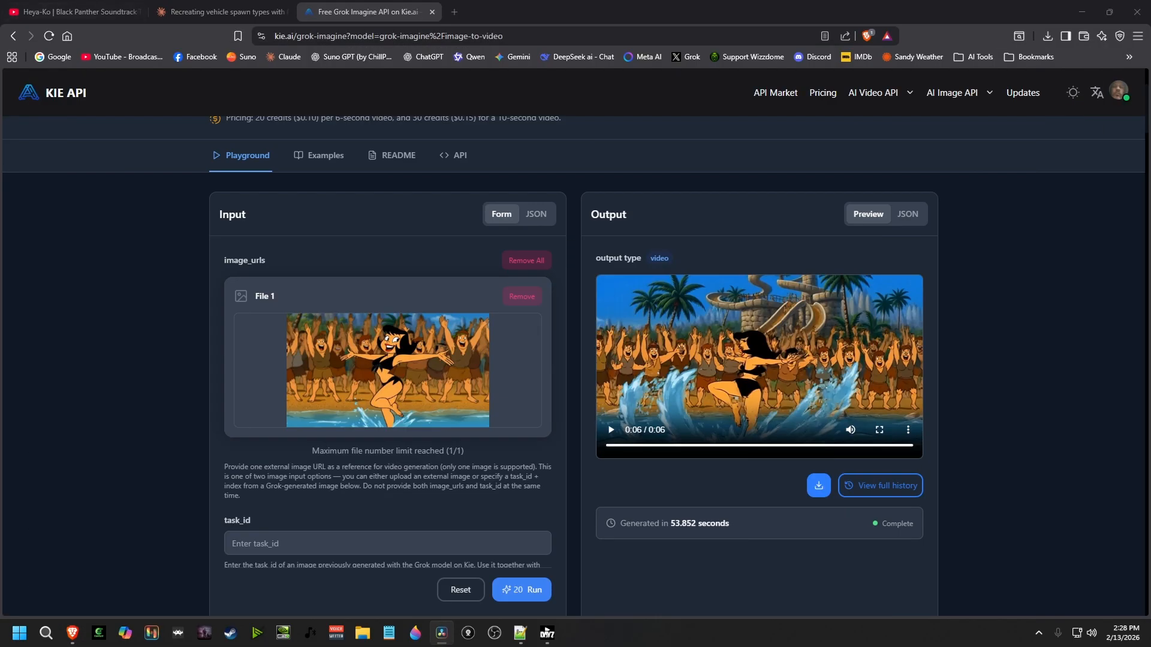
mouse_move(72, 633)
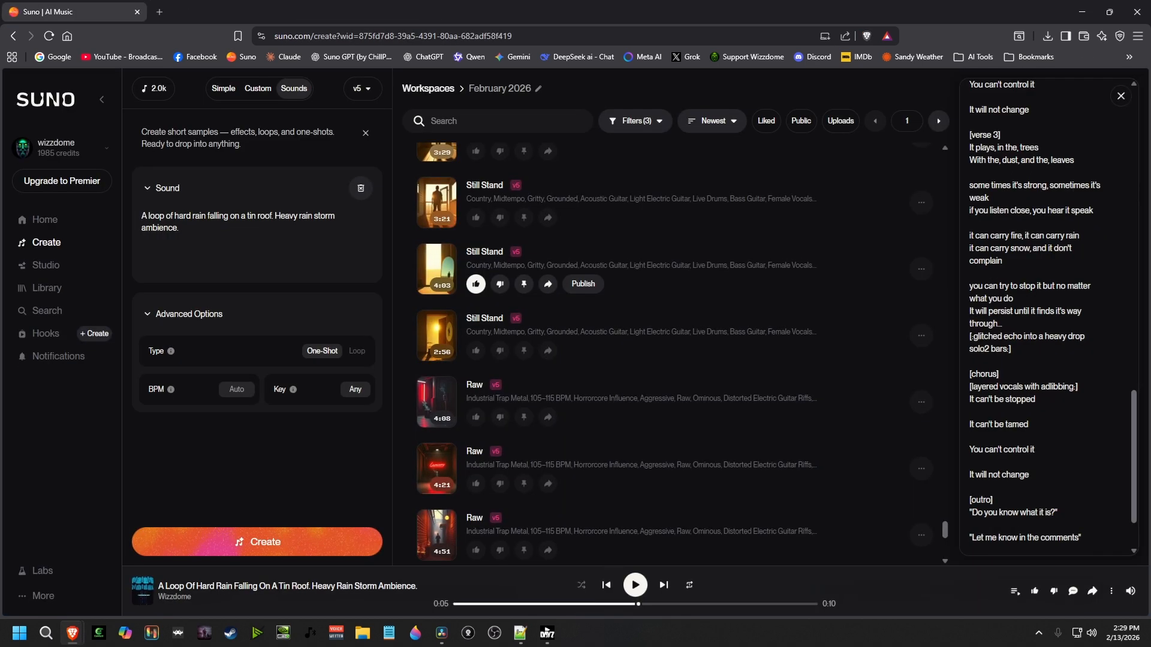
click(71, 572)
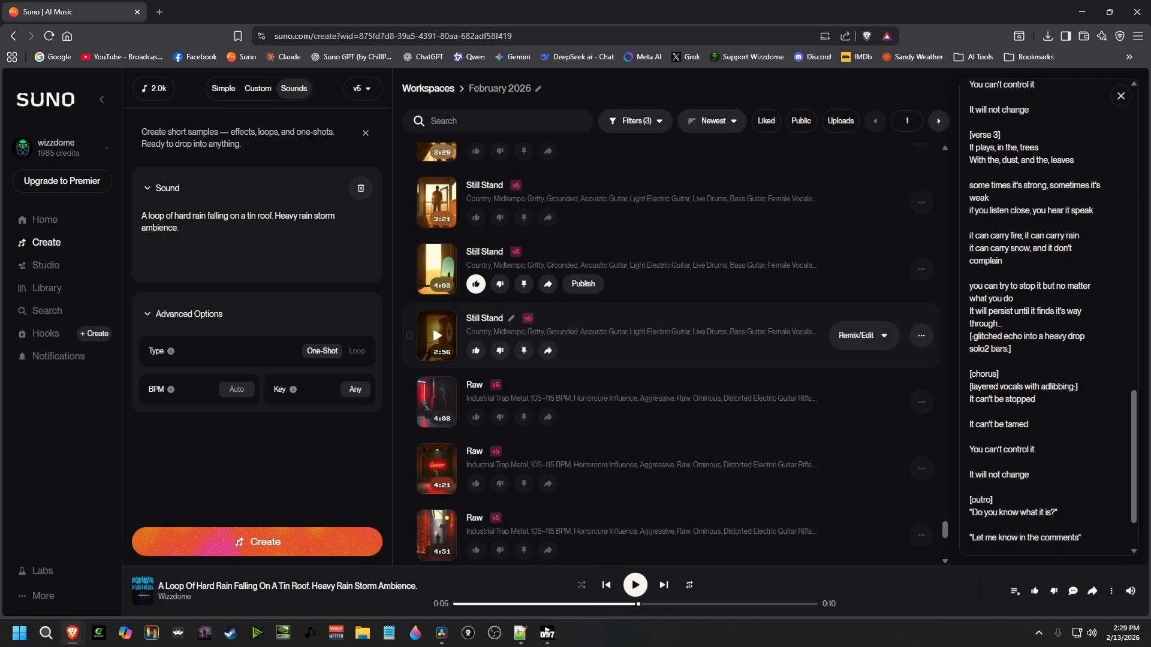
scroll(474, 387, down, 1)
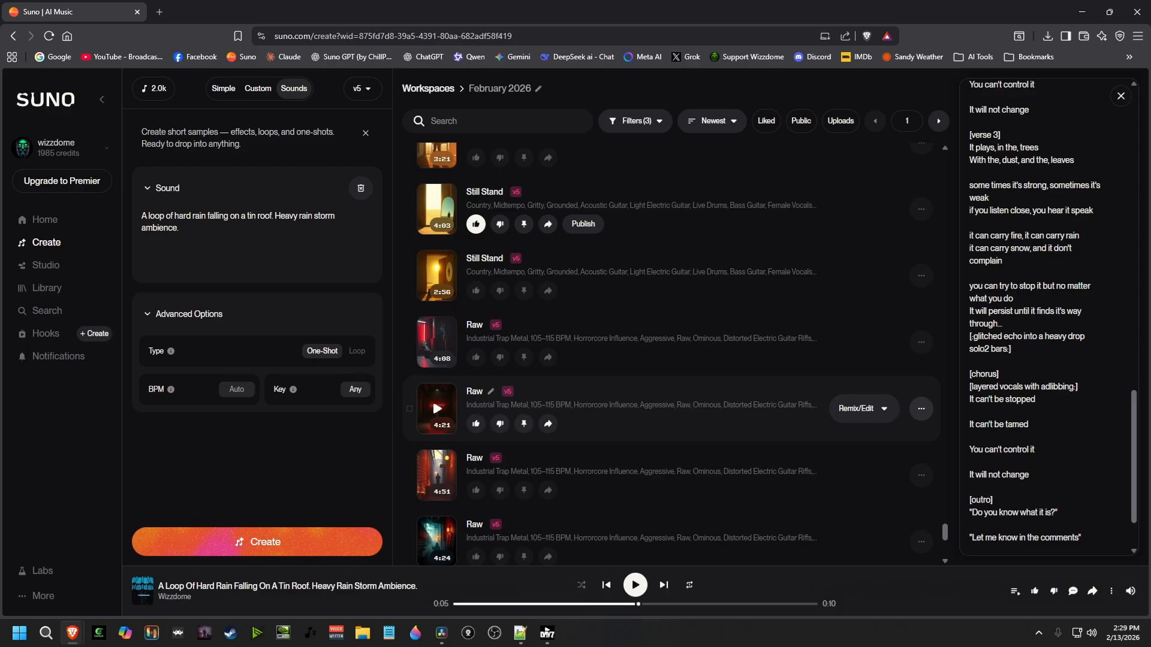
click(922, 408)
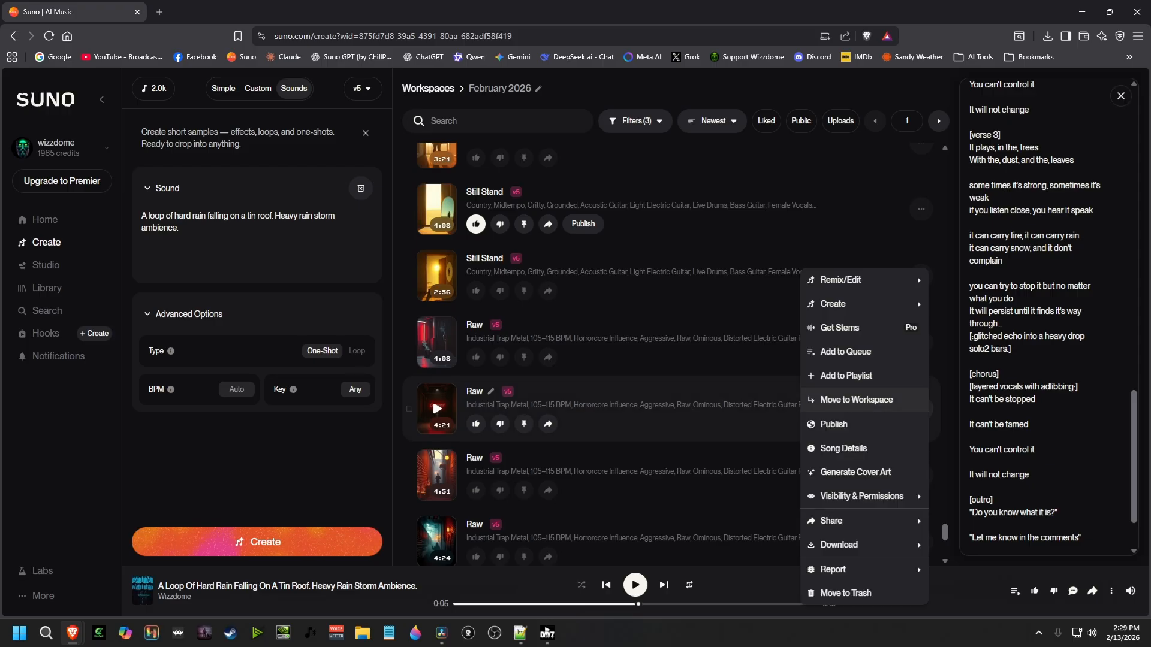
mouse_move(864, 544)
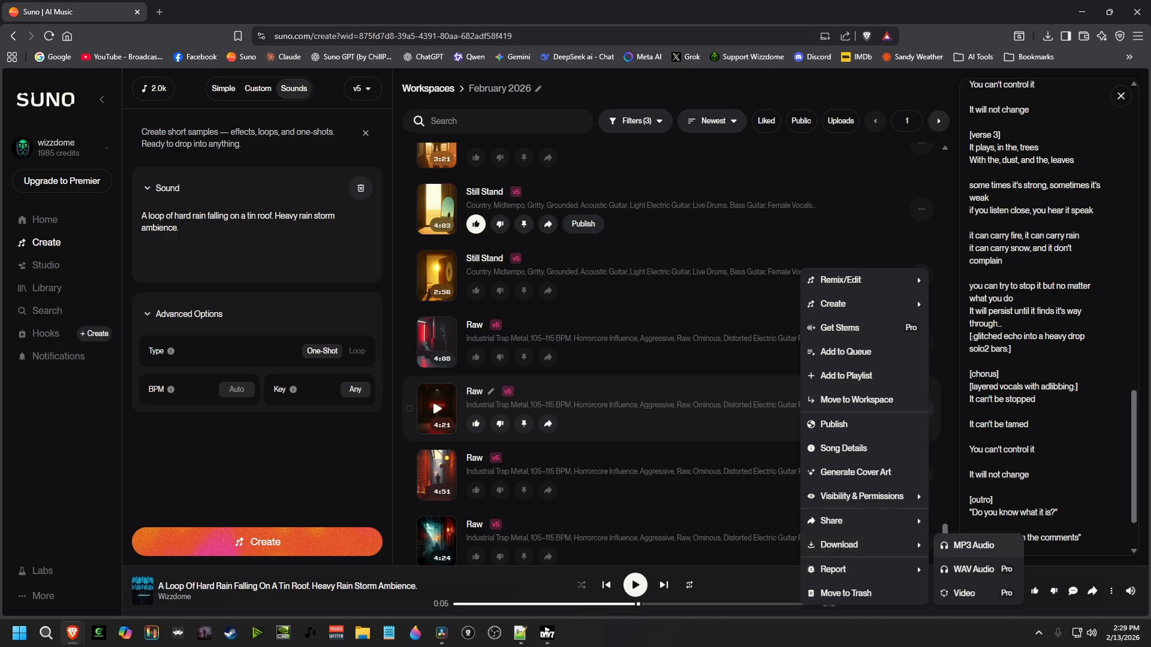
click(974, 569)
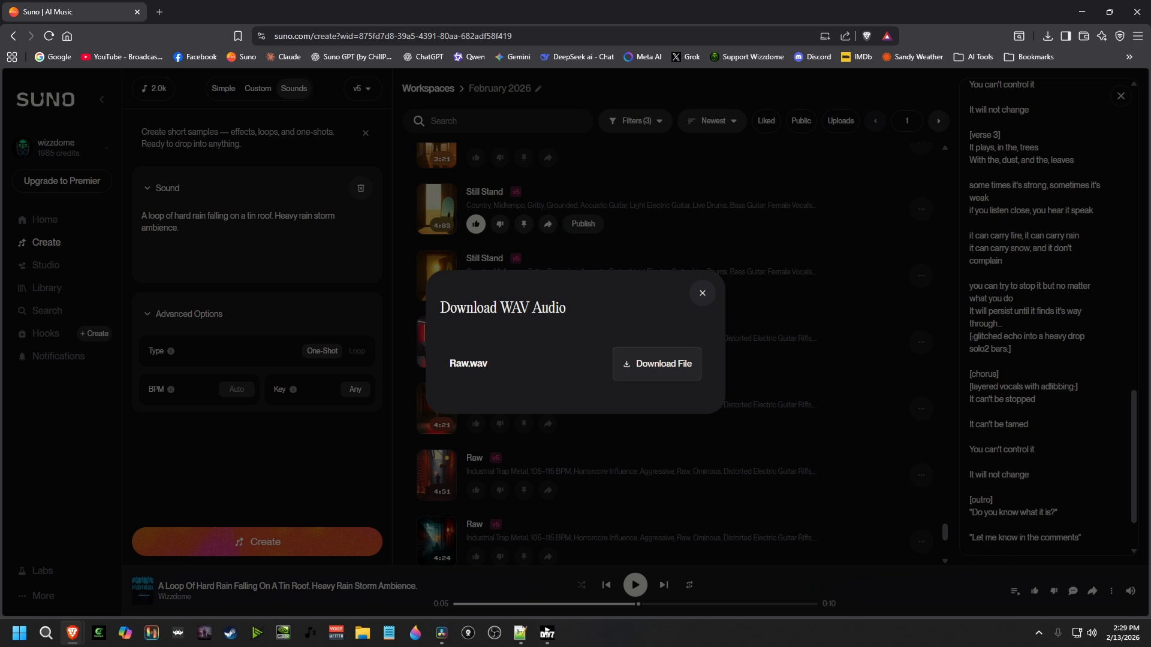
click(656, 363)
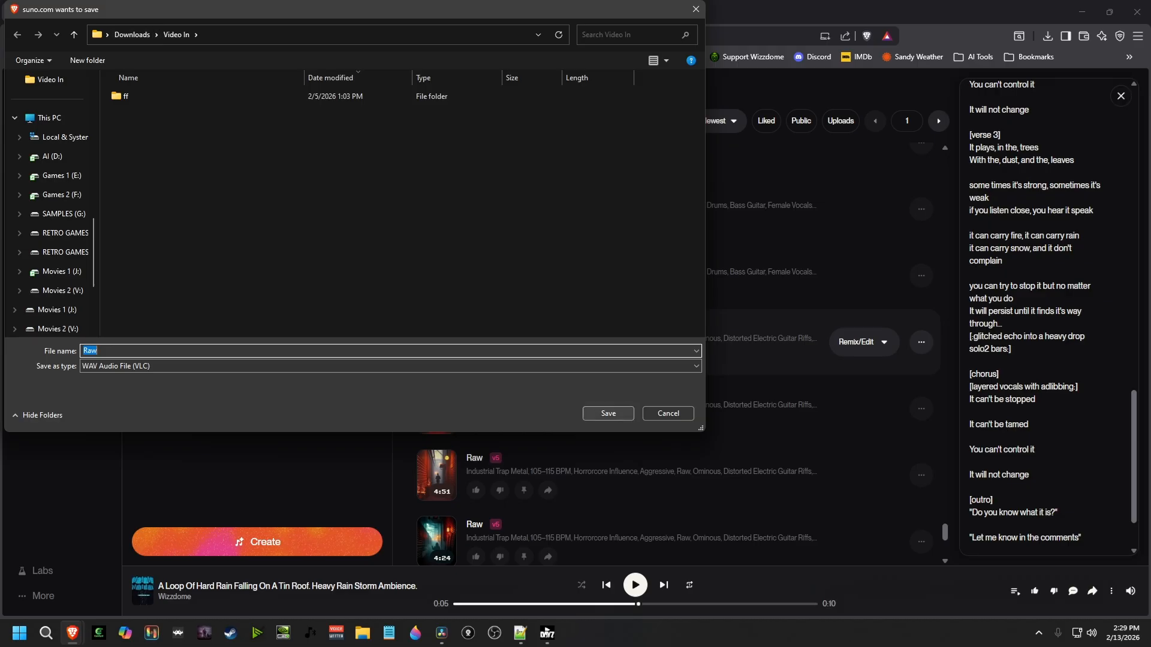
click(608, 414)
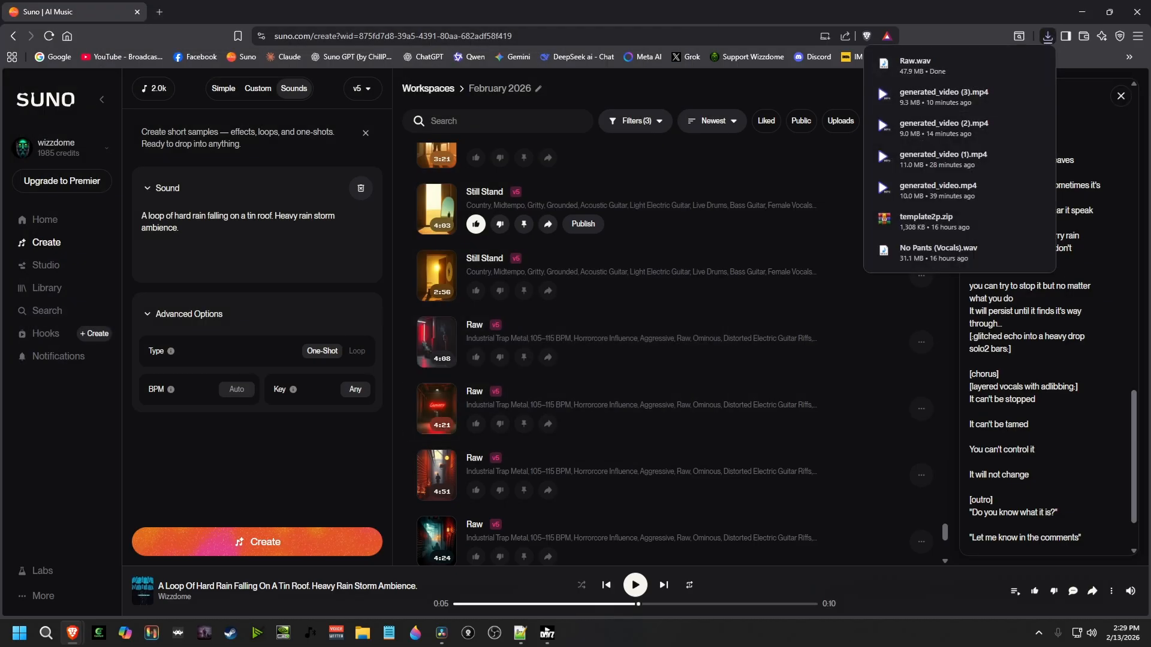
Switch back to DaVinci Resolve, hide the Inspector, and add Raw.wav on audio track A2 at the start of the timeline.
click(1082, 11)
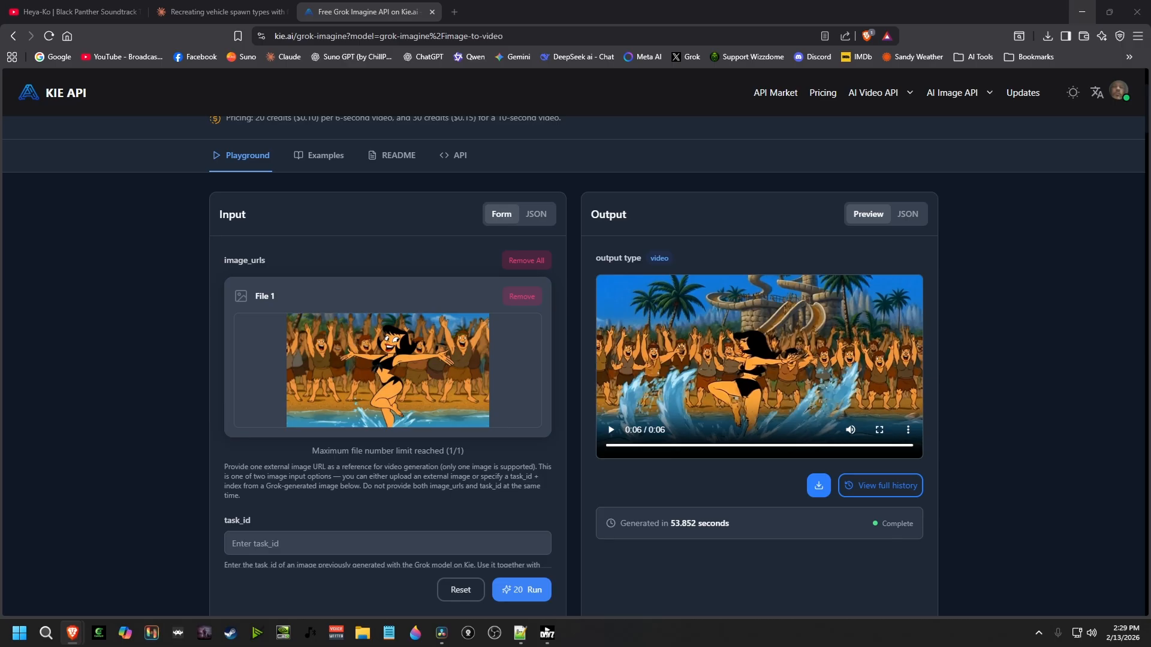
click(1082, 11)
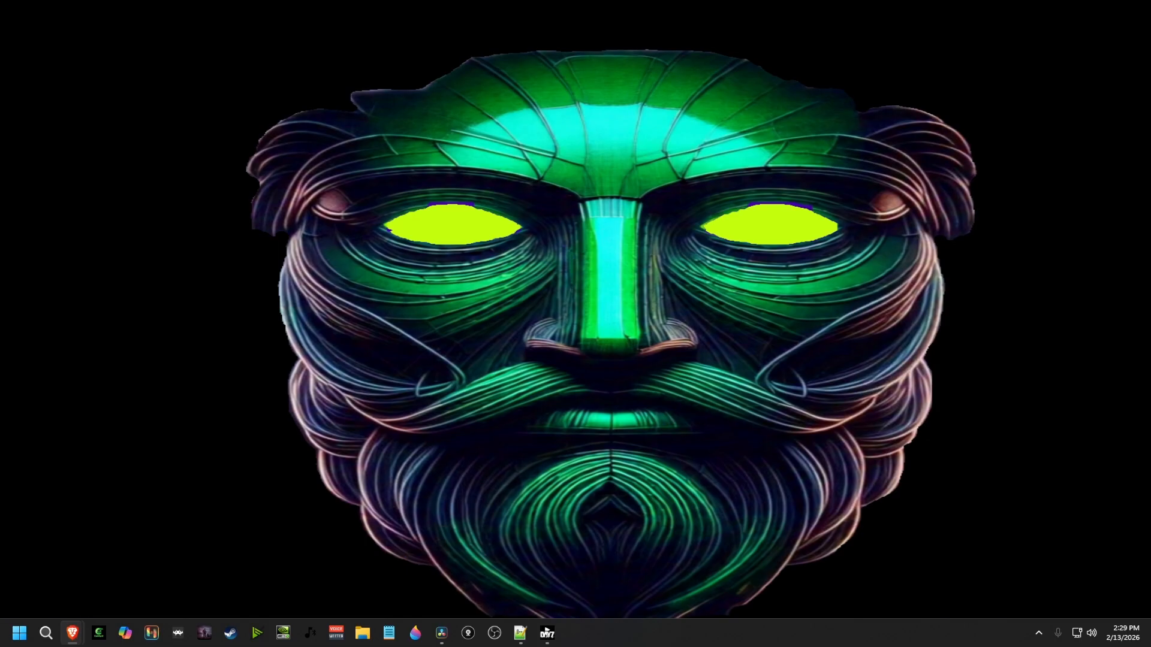
click(442, 633)
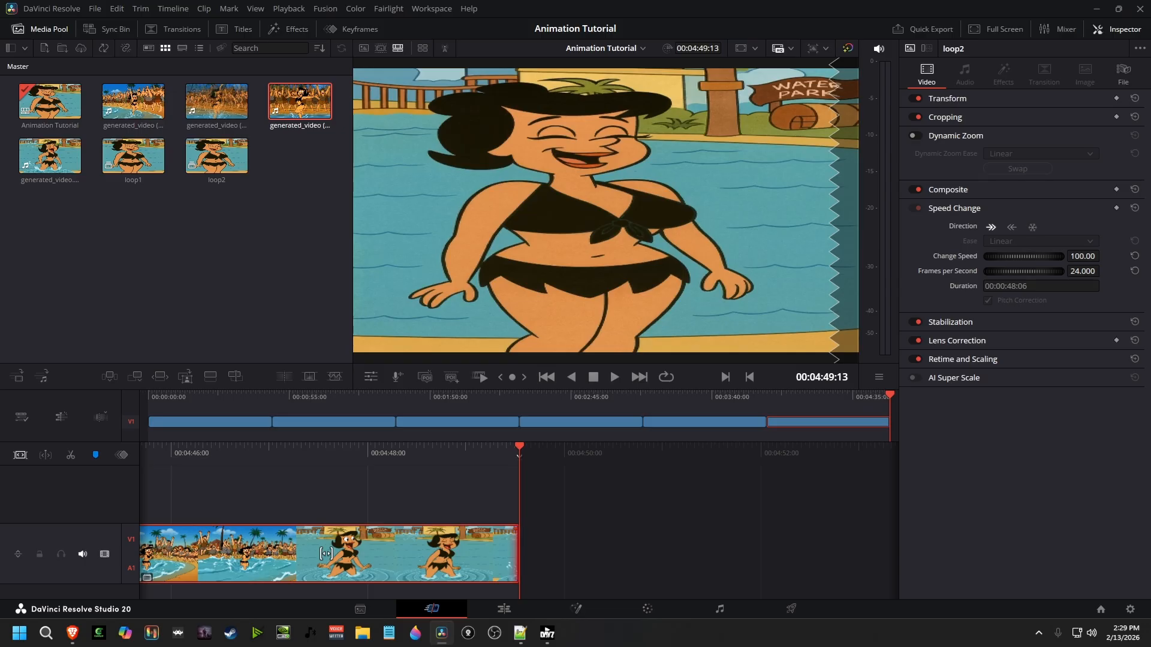
click(1097, 29)
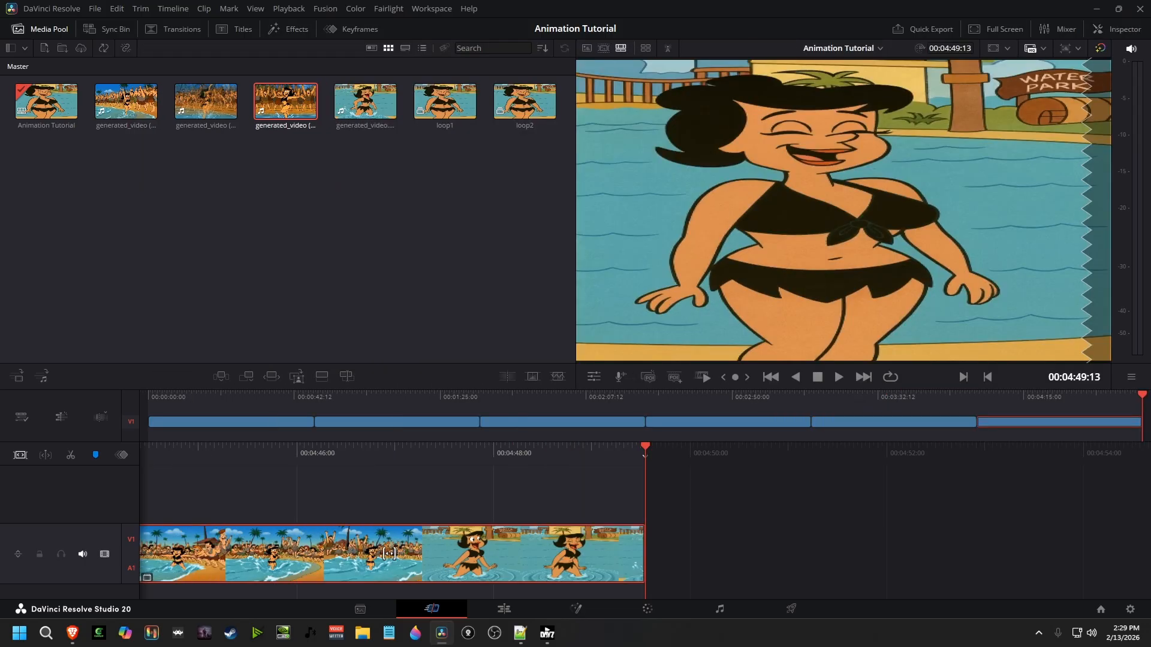
drag(1150, 438, 120, 441)
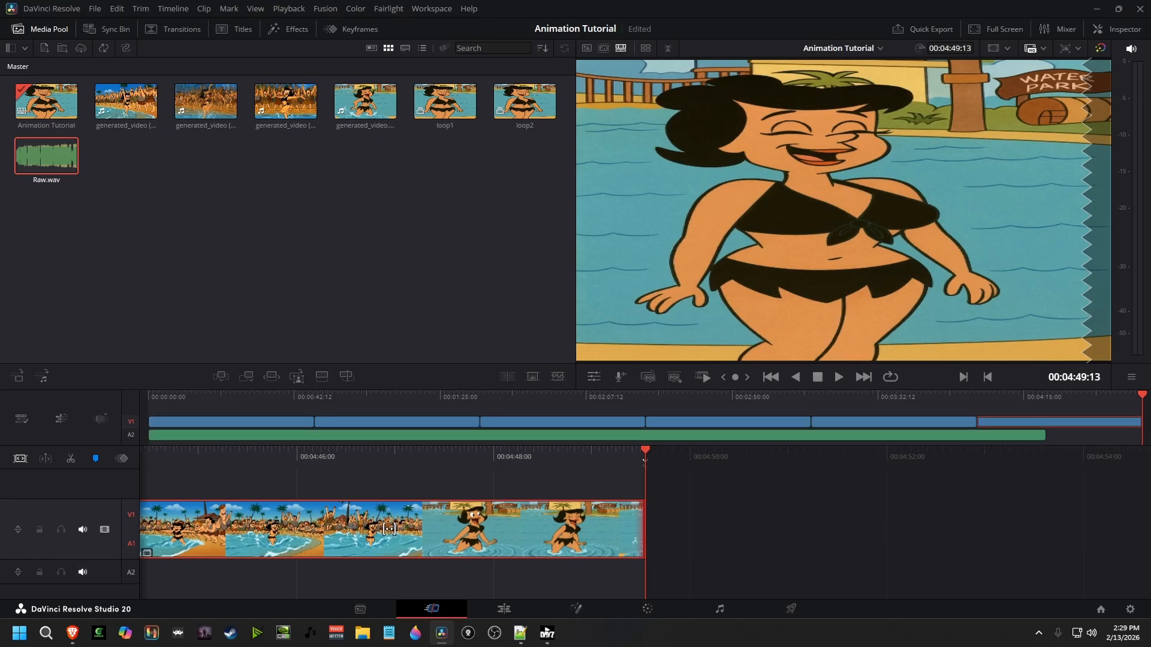
Select the Raw.wav clip on track A2 and step the playhead back through the edit points to the timeline's start.
click(597, 435)
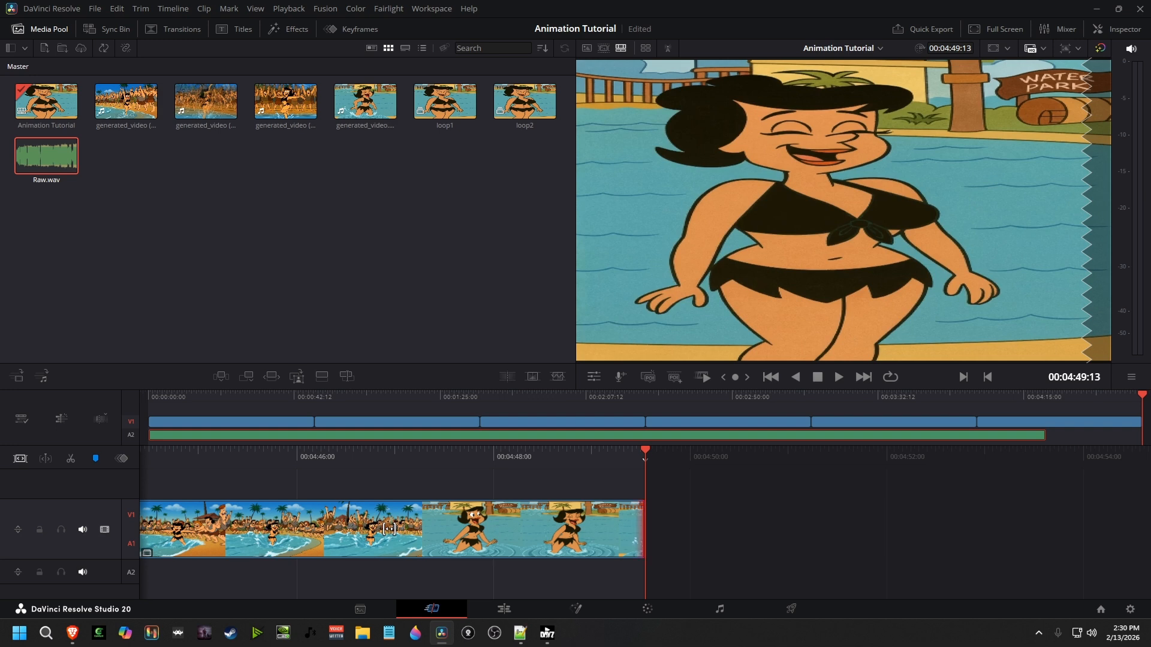
key(Up)
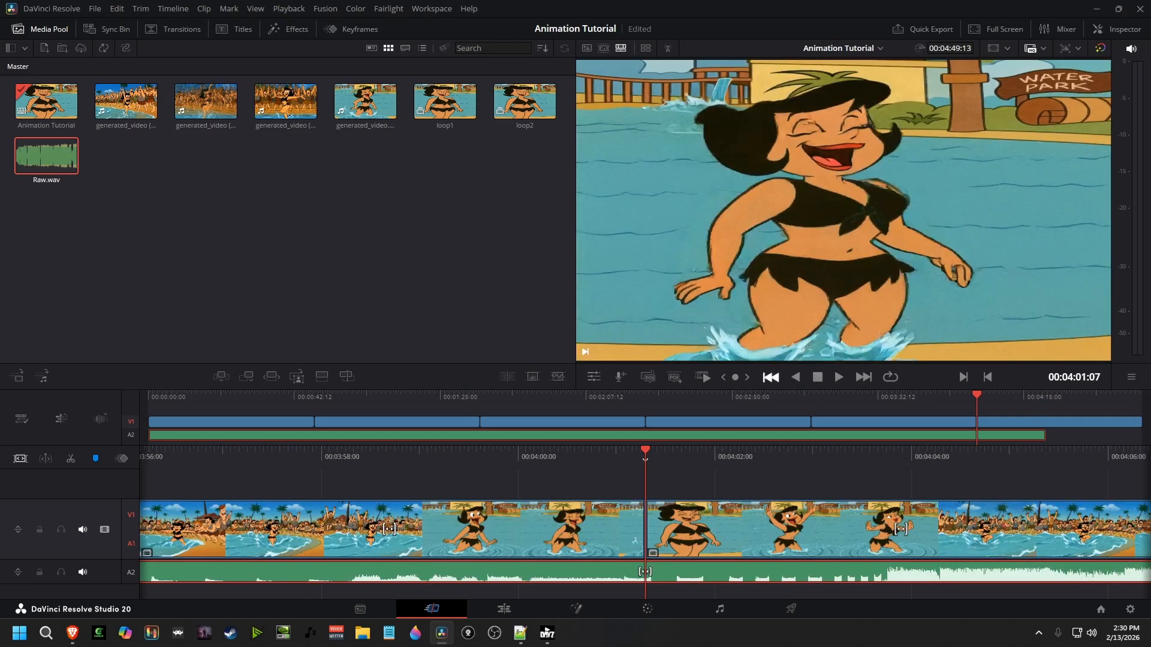
key(Up)
key(Up)
key(Up)
key(Up)
key(Up)
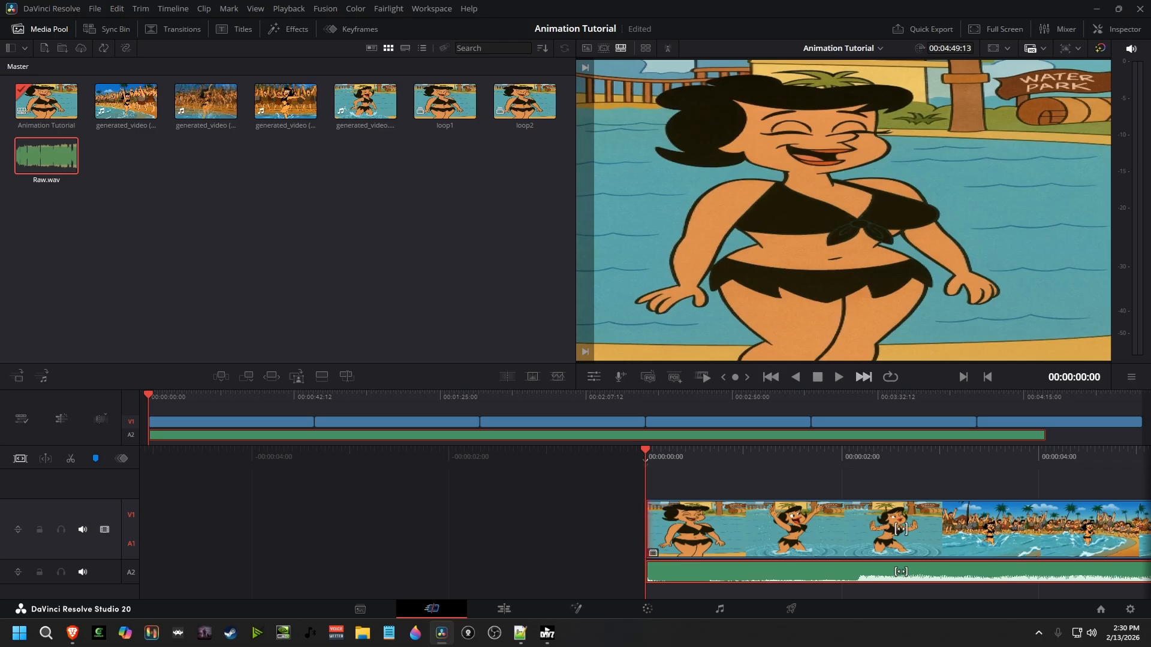
Step the playhead forward through the edit points to the end of the timeline to compare the video and song lengths.
key(Down)
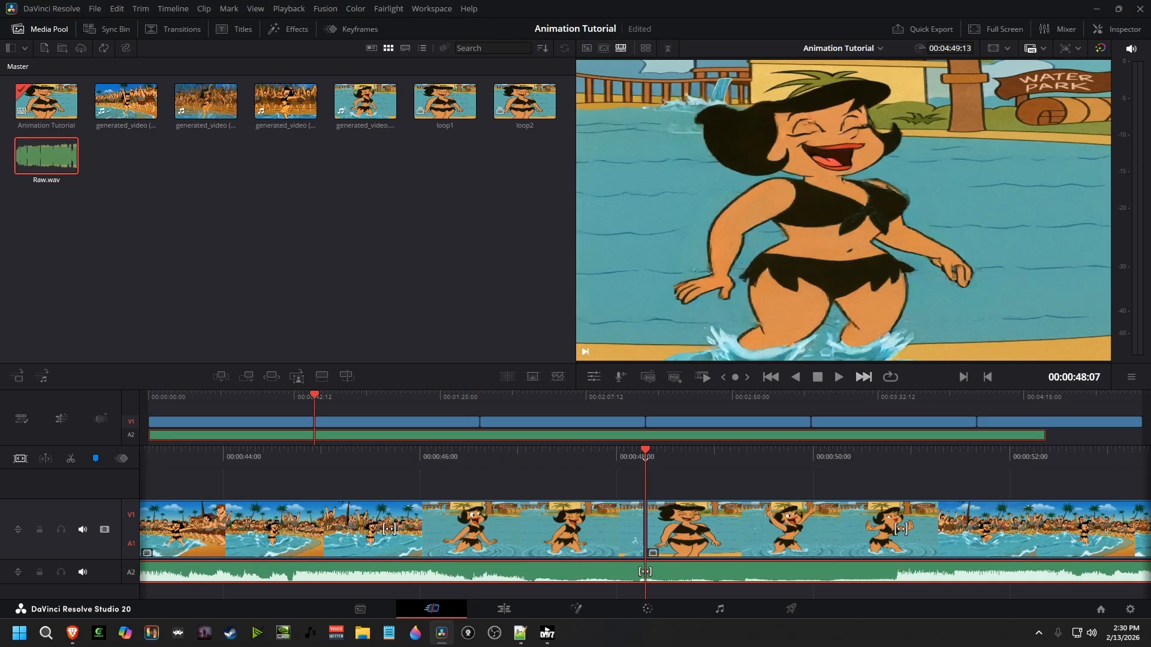
key(Down)
key(Down)
key(Down)
key(Down)
key(Down)
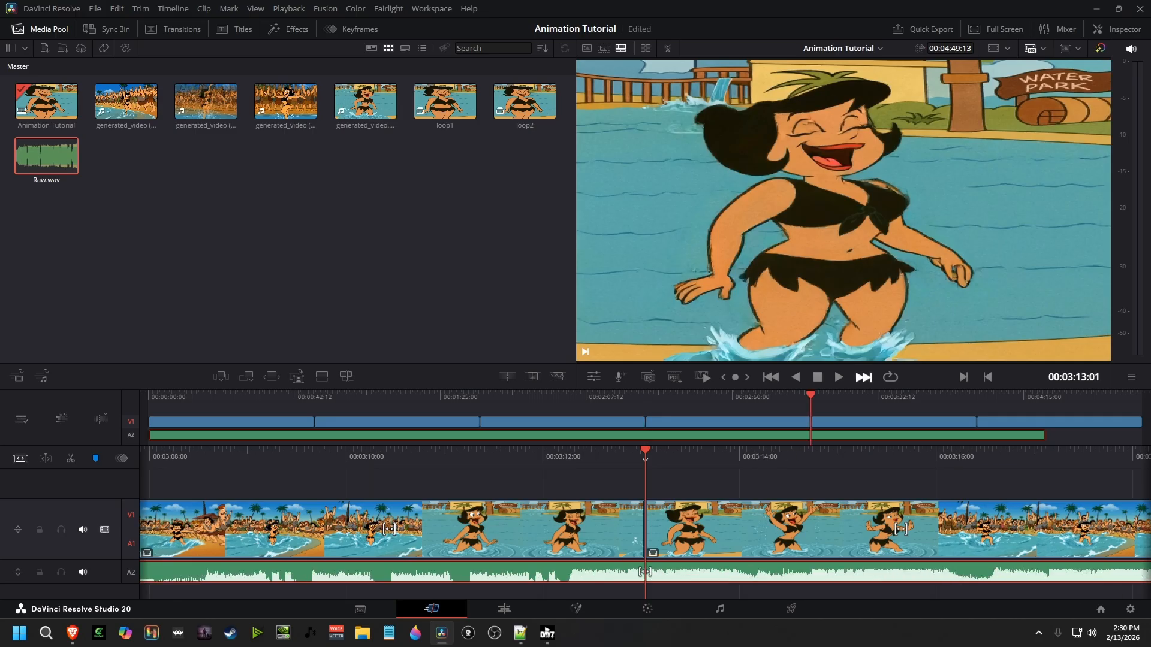
key(Down)
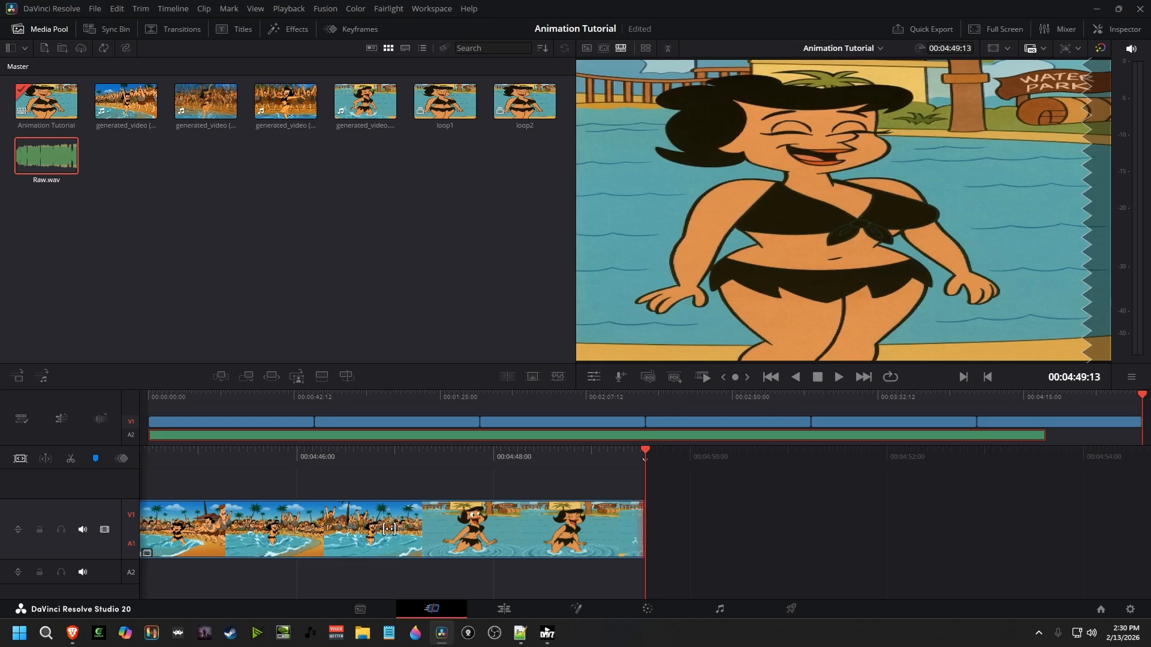
On the Edit page, combine all the loop2 clips on track V1 into a compound clip named loop3.
click(504, 609)
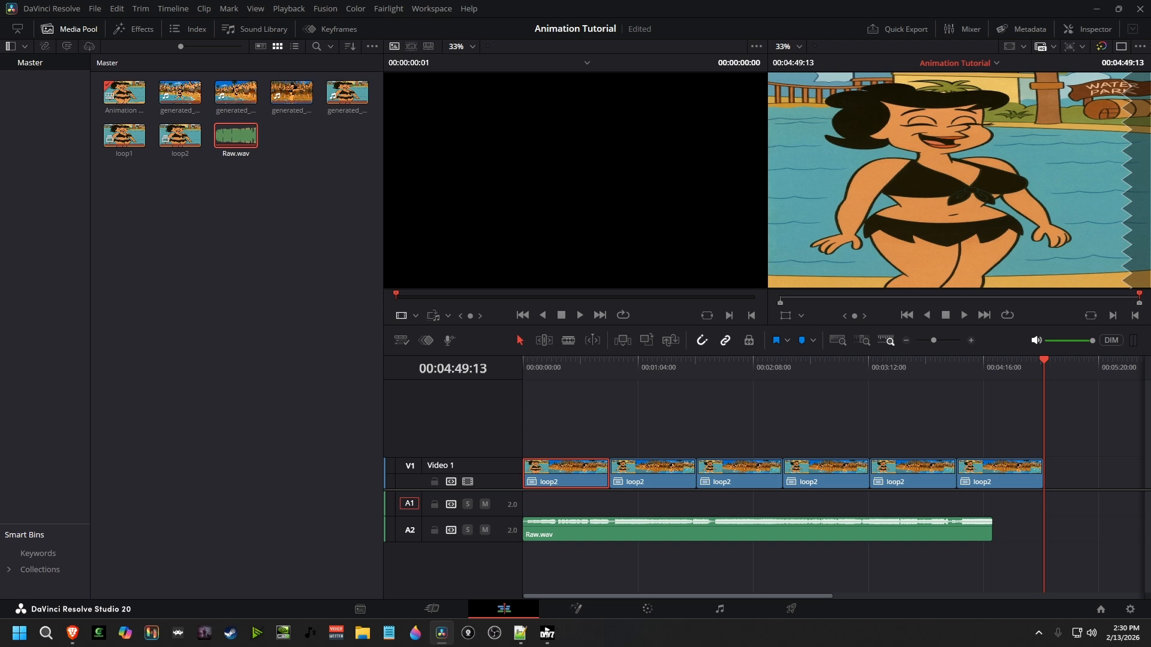
drag(1007, 469, 529, 481)
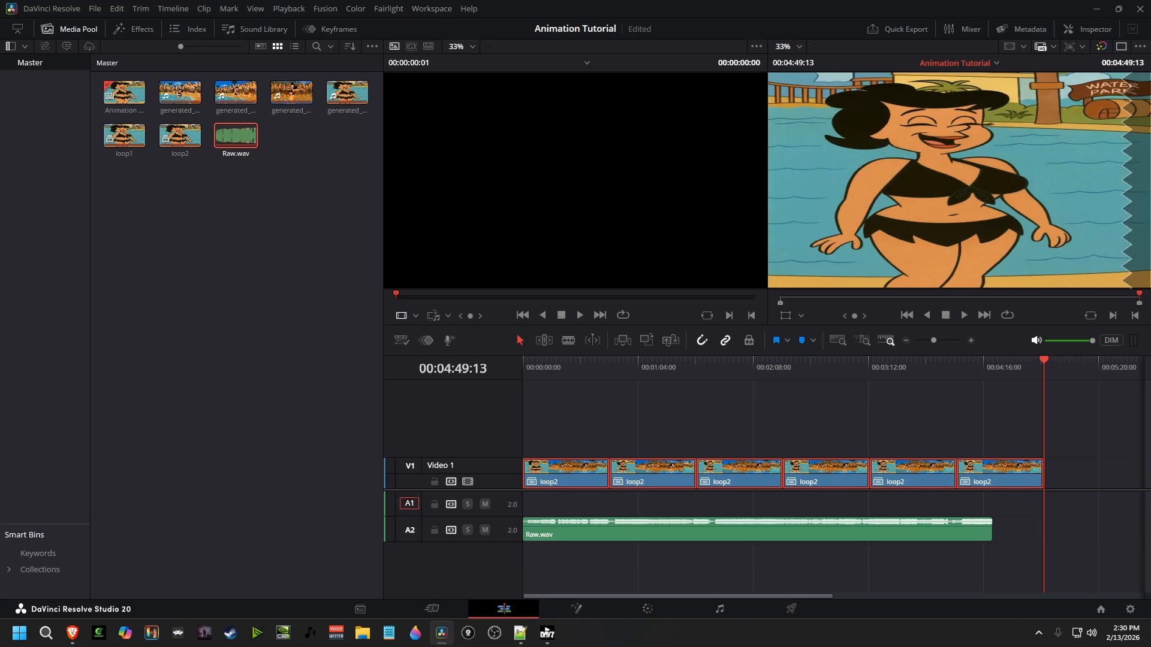
right_click(573, 472)
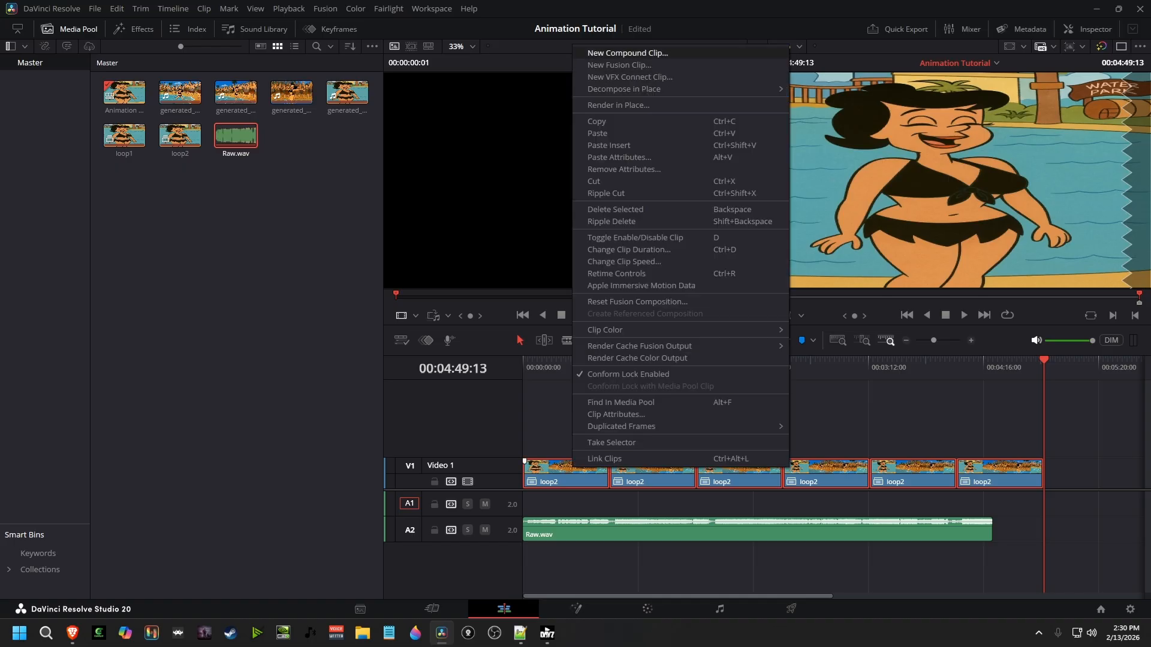
click(605, 52)
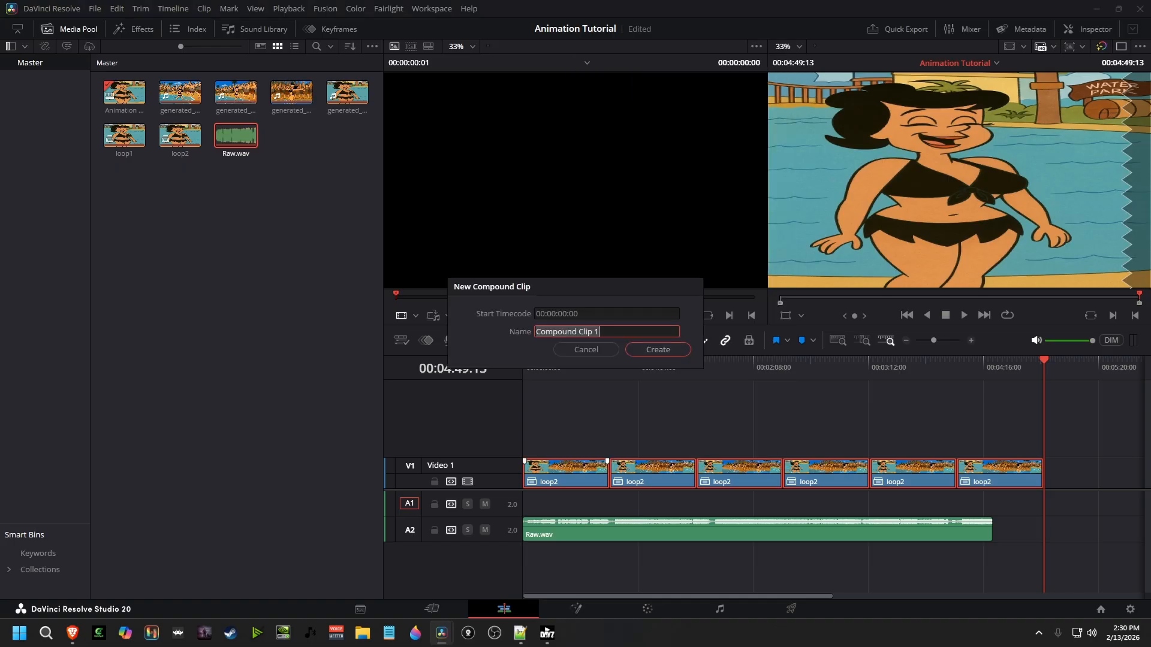
text(loop3)
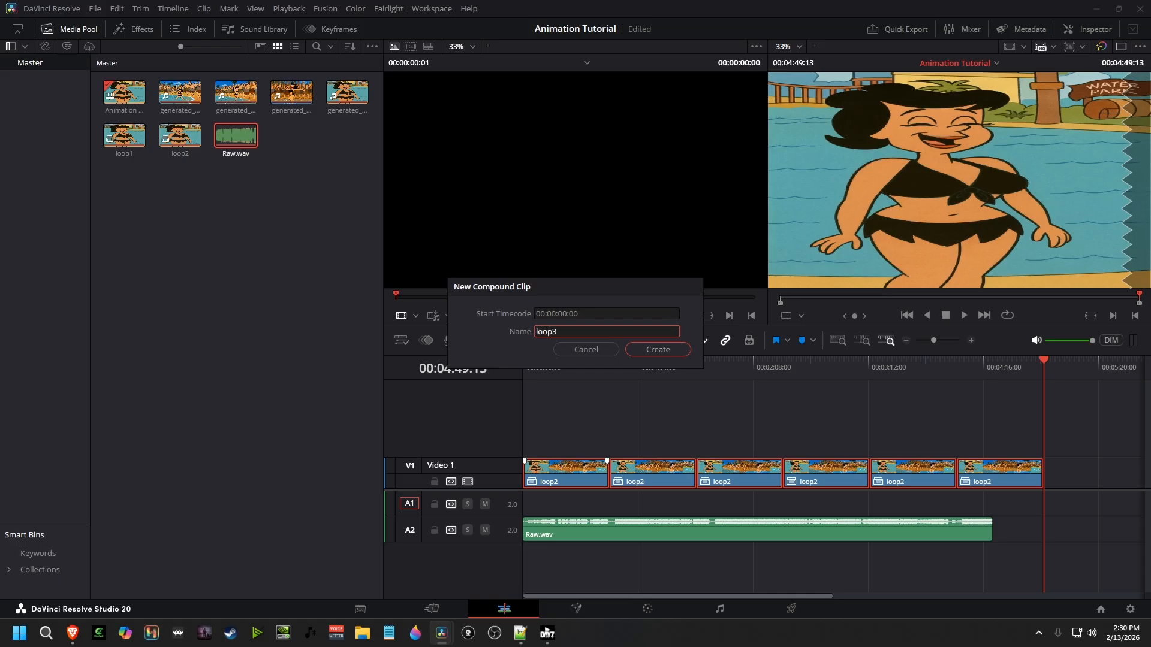
click(658, 349)
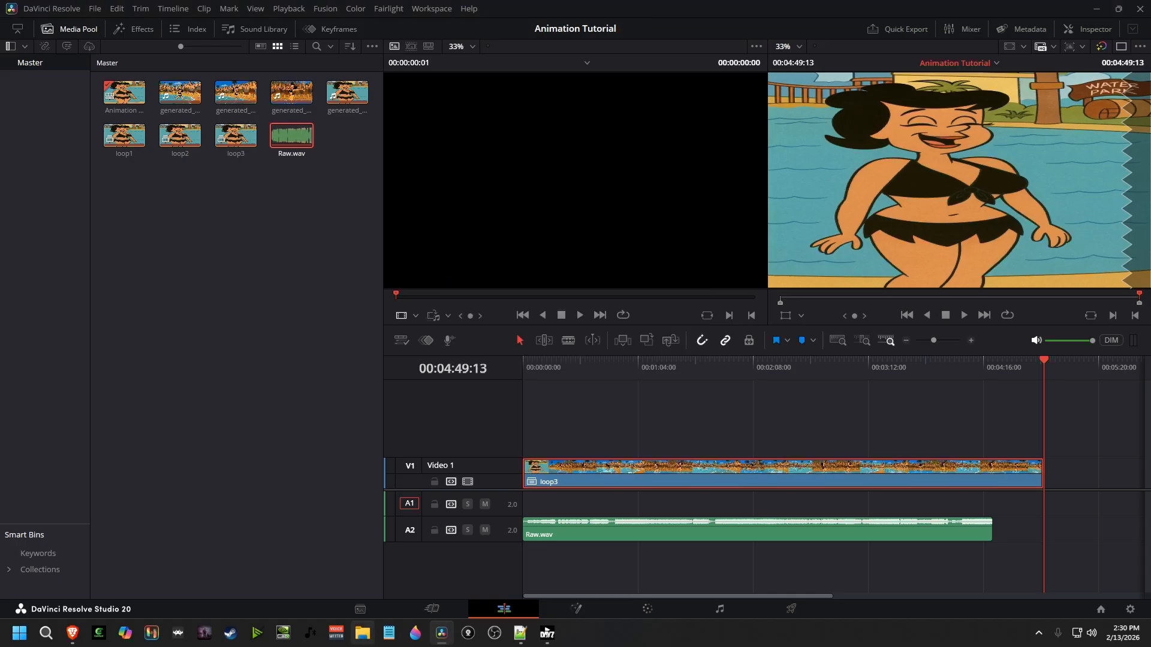
Return to the Cut page, show the loop3 clip's properties in the Inspector, and move the playhead to the end of the song.
click(431, 609)
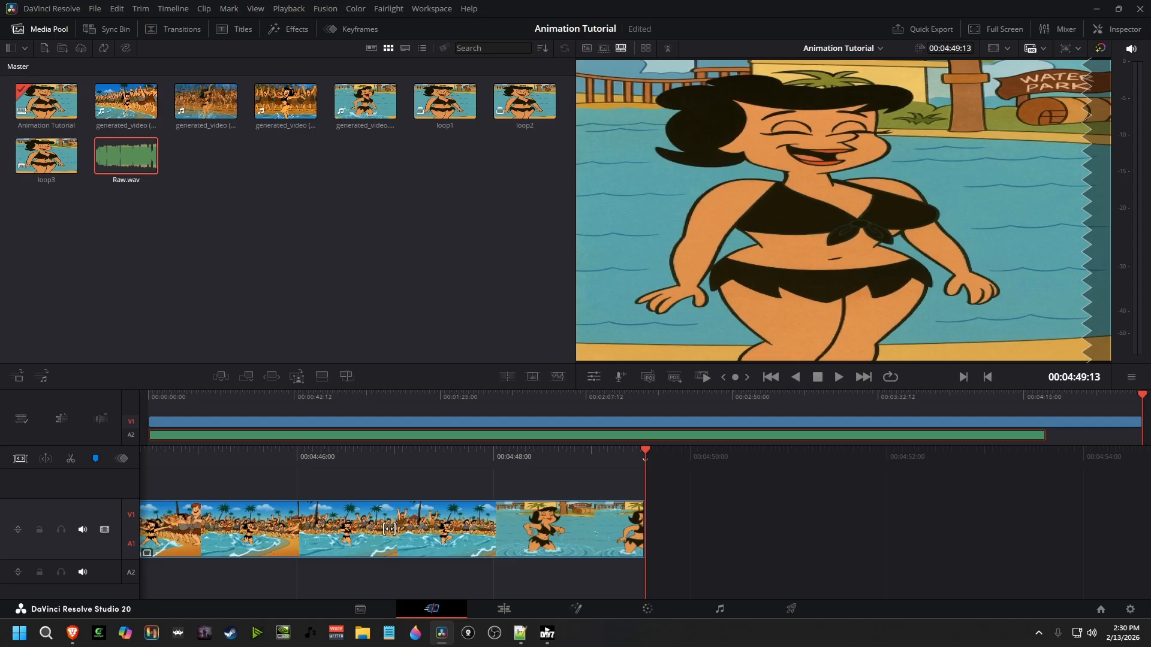
click(390, 529)
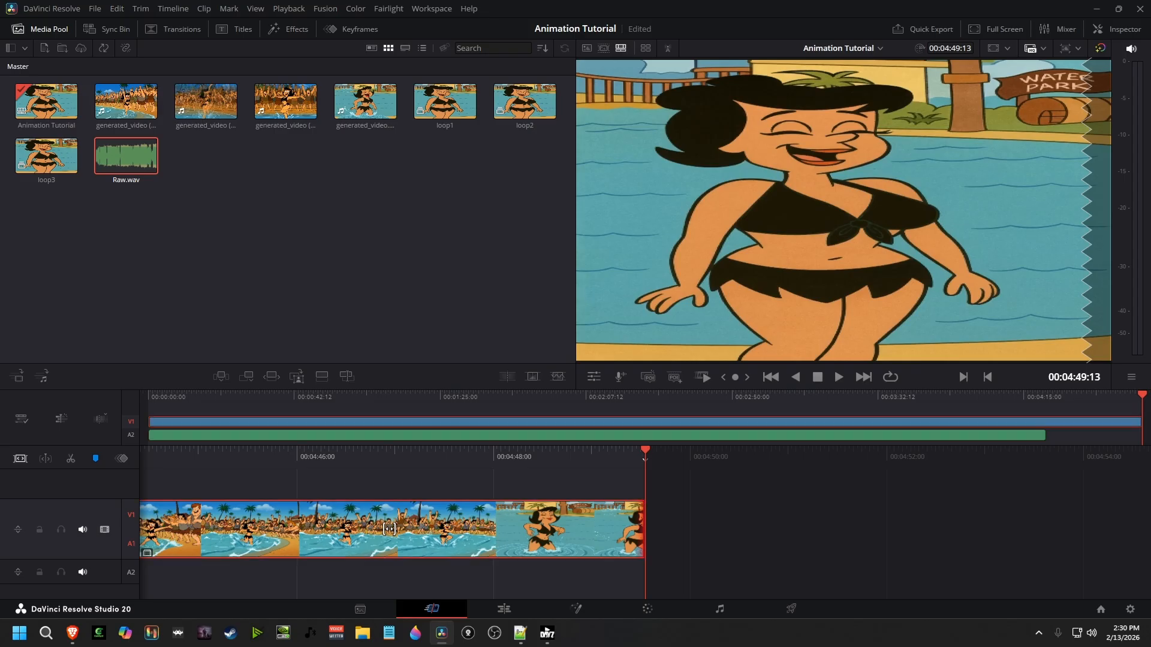
click(1098, 29)
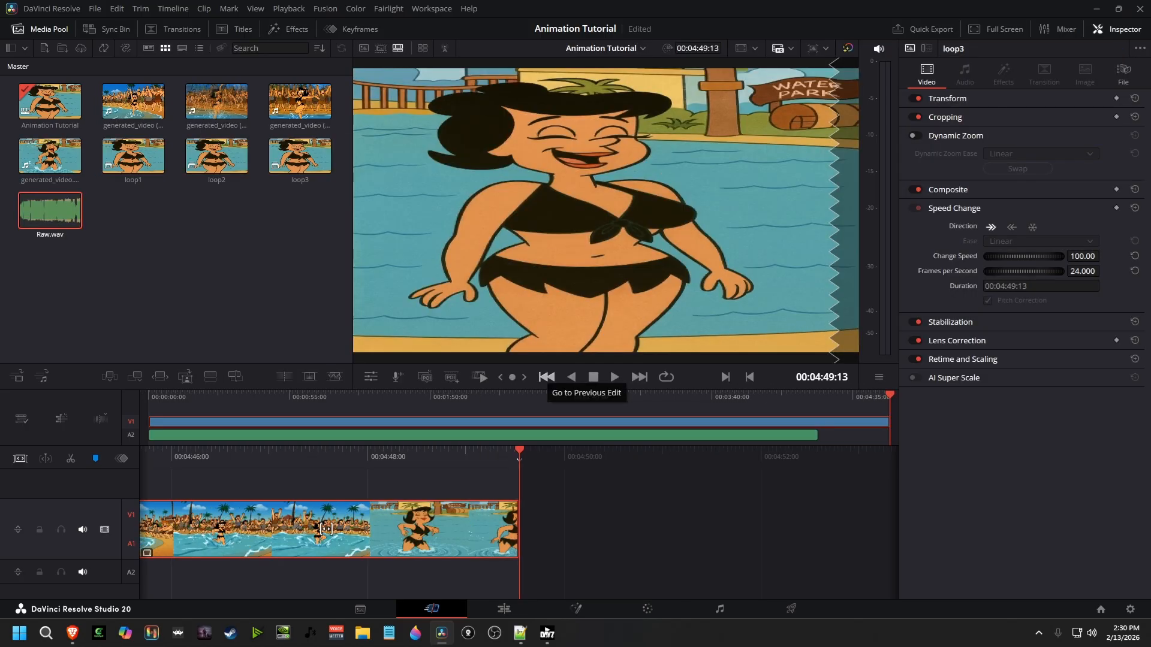
click(547, 376)
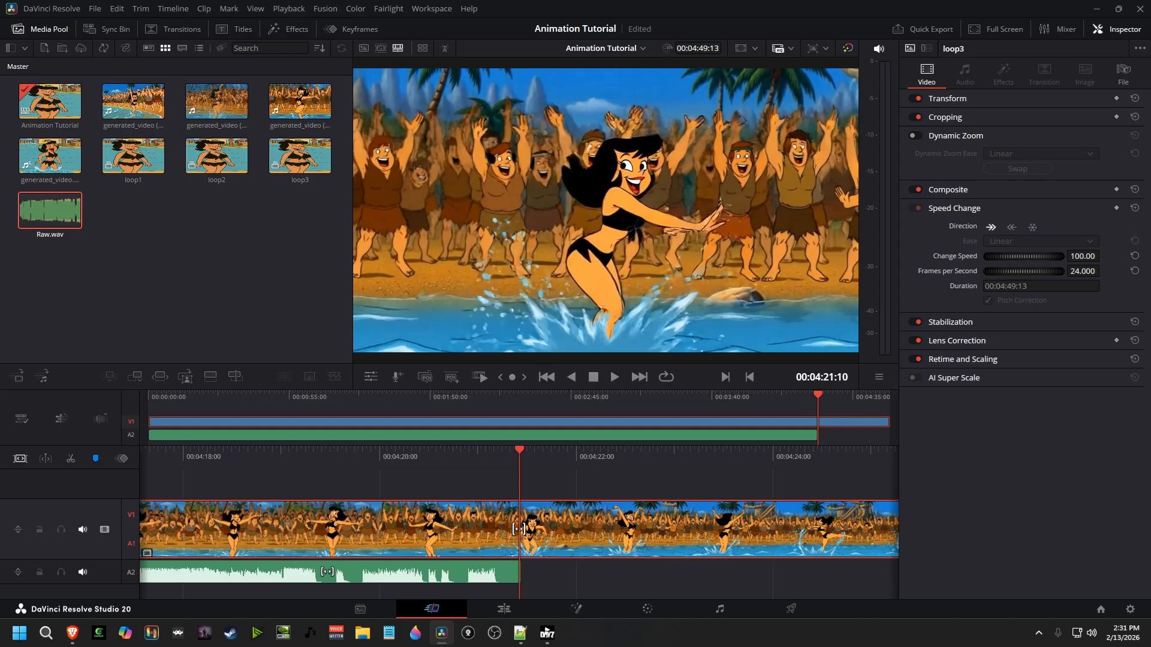
Try speeds of 112, 110, 110.5, 110.6 and 110.8 percent on the loop3 clip to fit it to the song's end.
drag(1082, 255, 1098, 256)
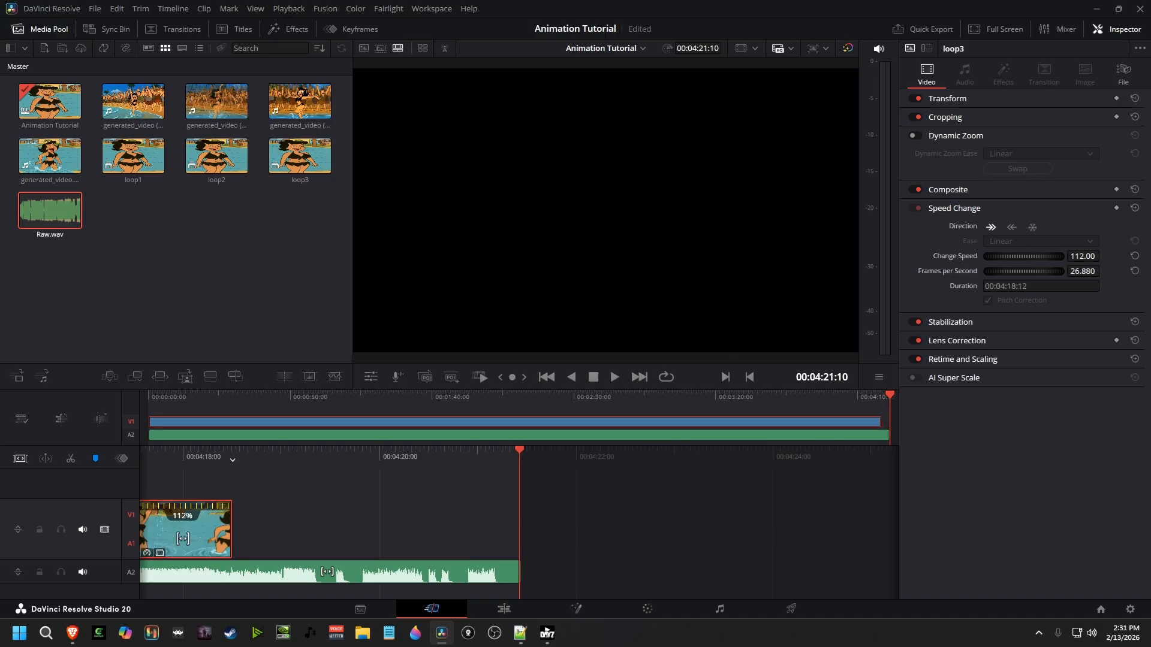
drag(1096, 256, 1101, 256)
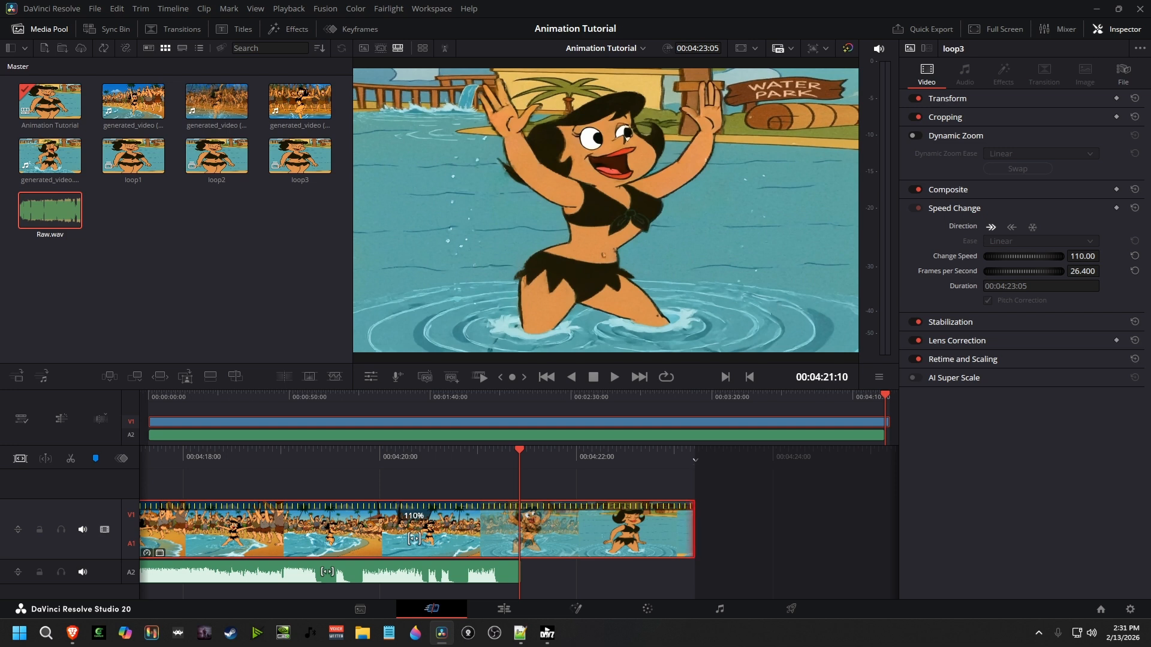
double_click(1083, 256)
text(110.5)
key(Return)
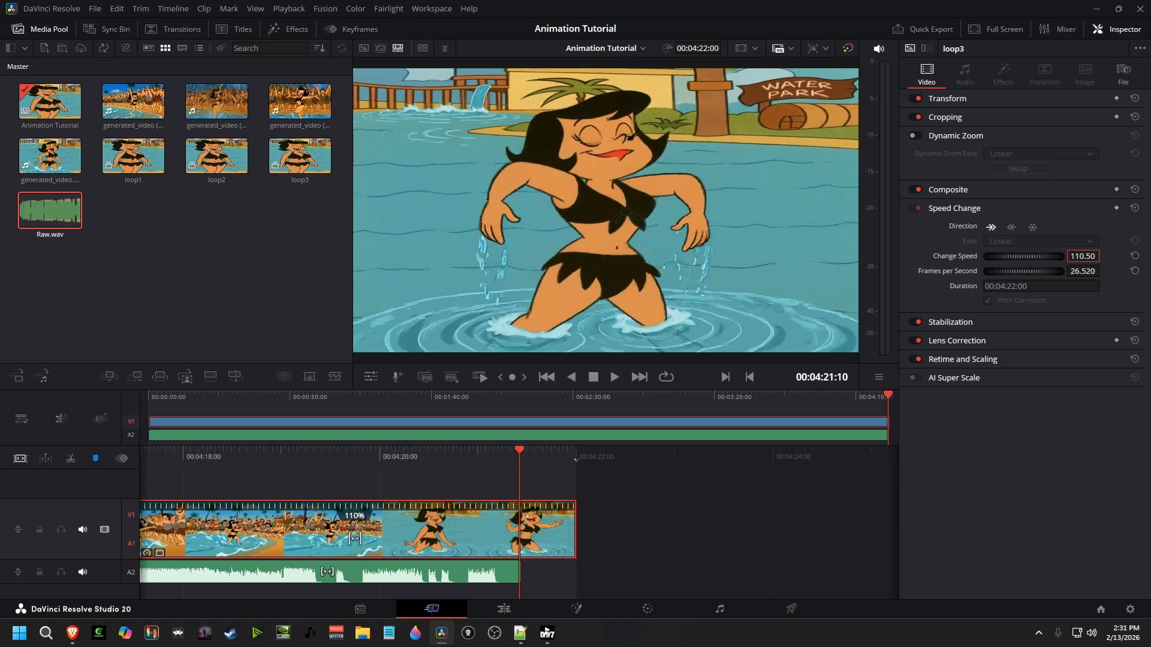
text(110.6)
key(Return)
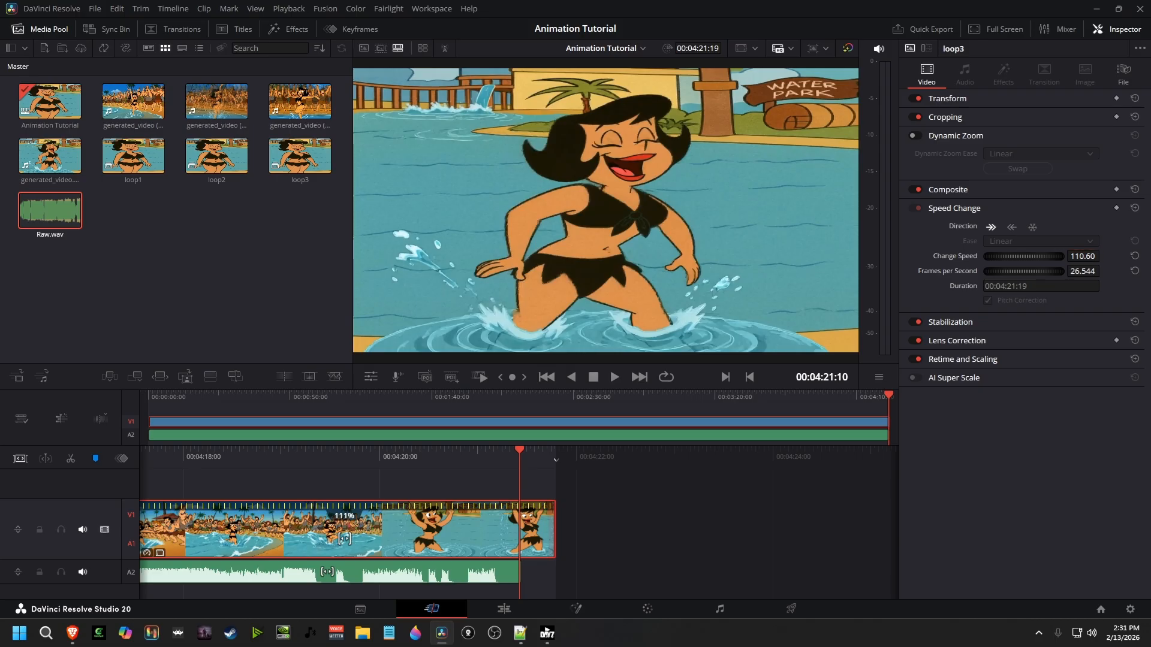
text(110.8)
key(Return)
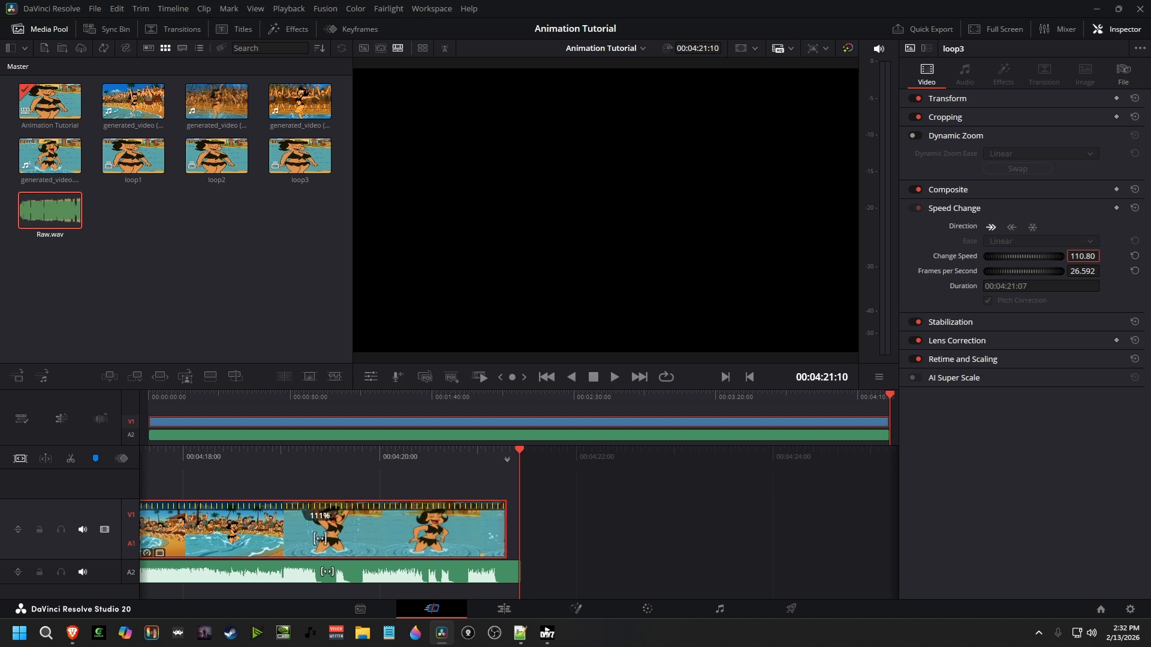
Set the loop3 clip's speed to 110.75 percent so the video ends together with the song.
key(BackSpace)
key(BackSpace)
key(BackSpace)
text(.75)
key(Return)
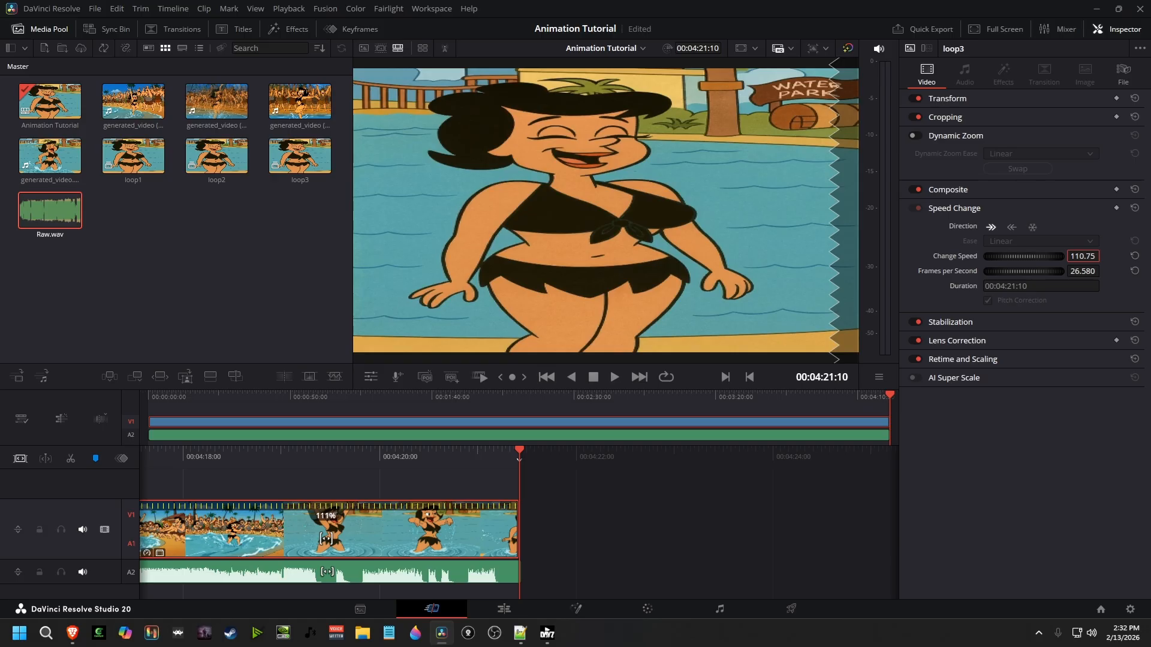
Save the project and play the timeline from the beginning to check the animation with the music.
key(ctrl+s)
click(547, 377)
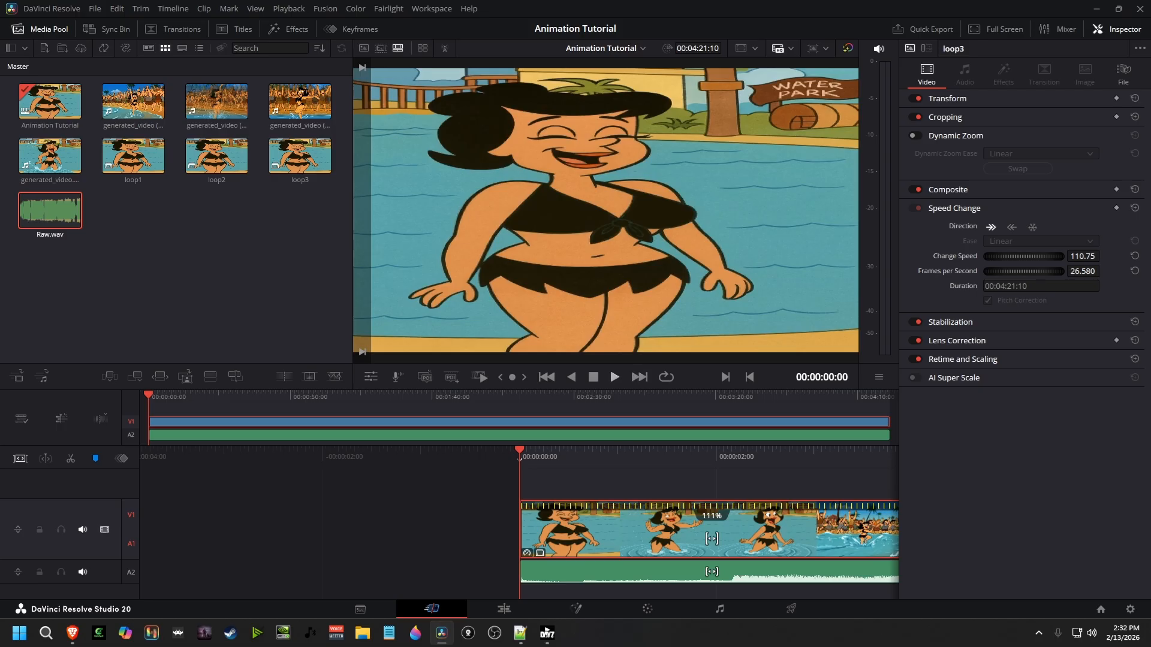
click(614, 377)
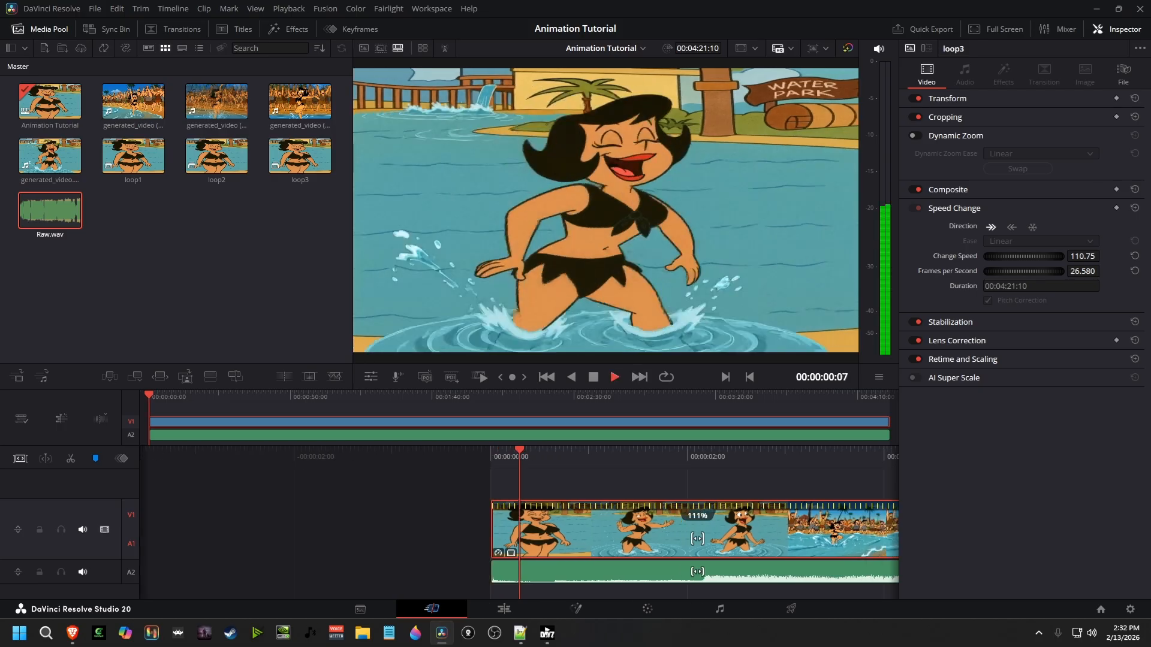